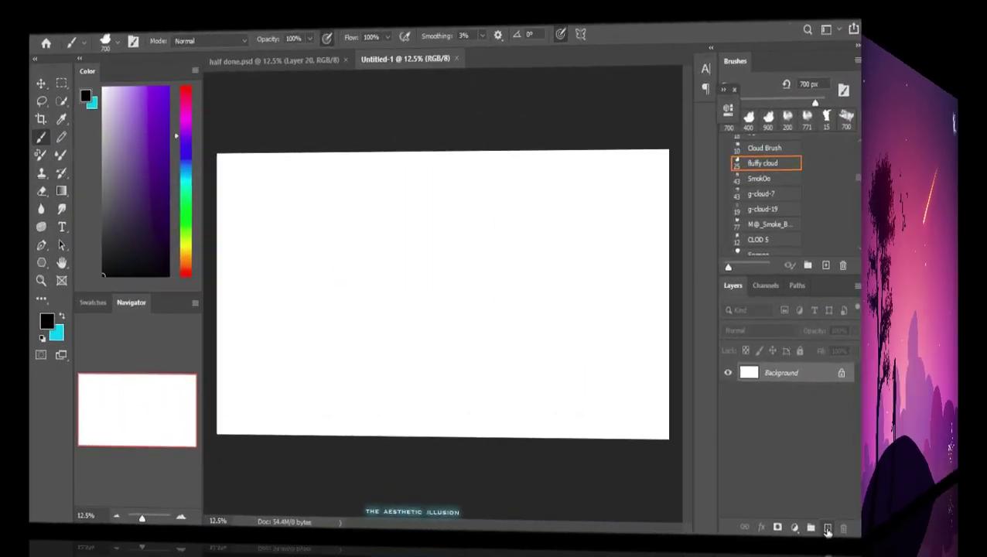
Add a new layer and set the Gradient tool's first color stop to a bright magenta
click(827, 529)
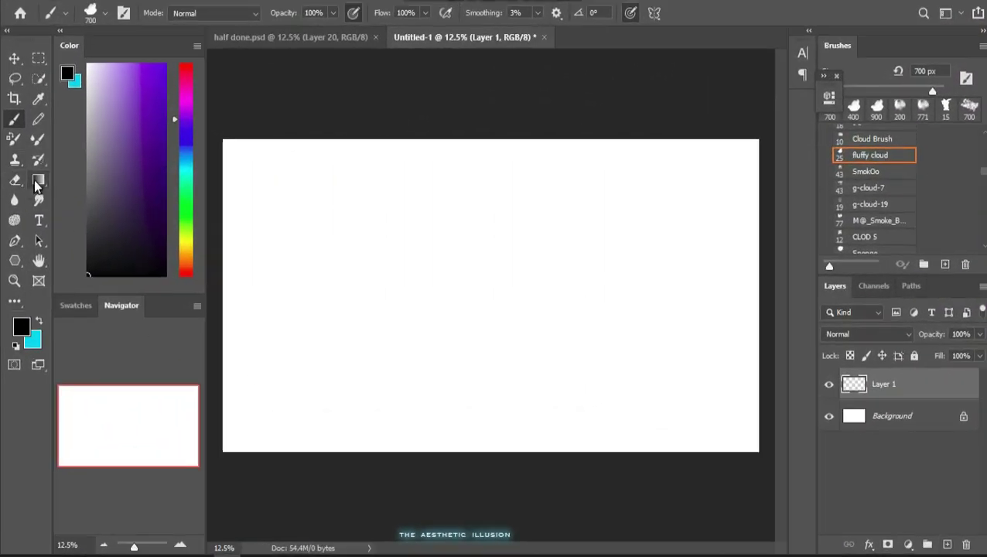
click(37, 179)
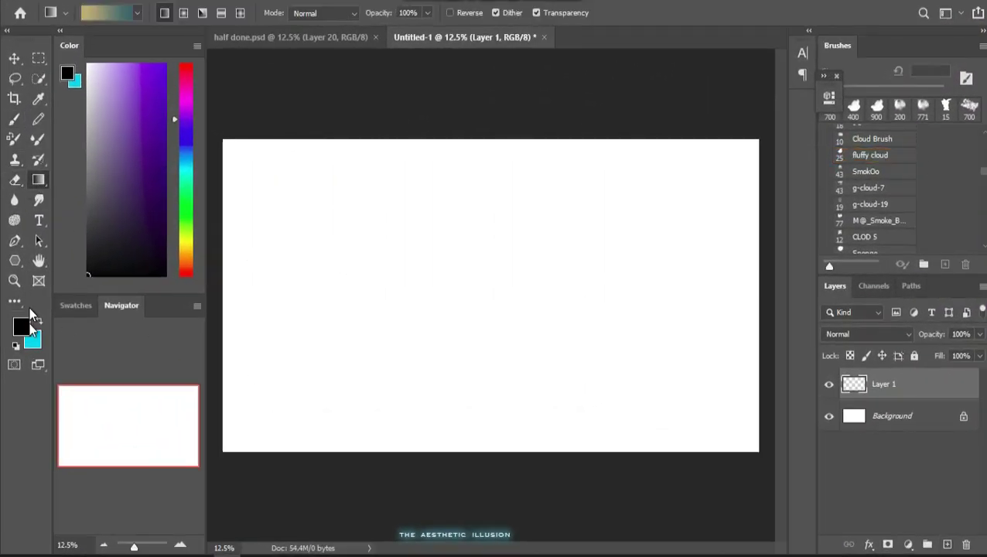
click(87, 13)
click(671, 438)
click(730, 497)
drag(799, 441, 800, 299)
mouse_move(718, 278)
mouse_down()
mouse_move(712, 255)
mouse_move(695, 279)
mouse_up()
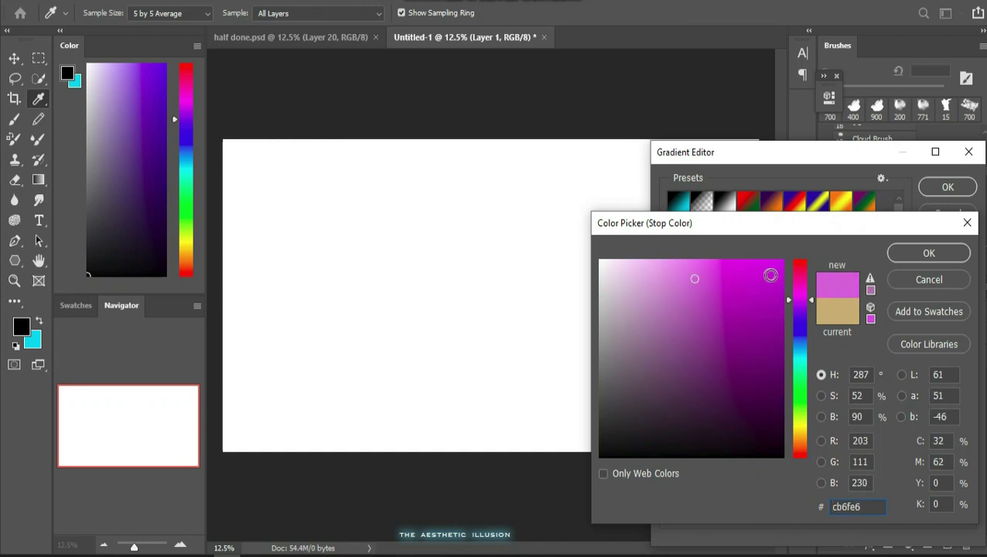
drag(800, 299, 800, 297)
click(704, 284)
click(928, 253)
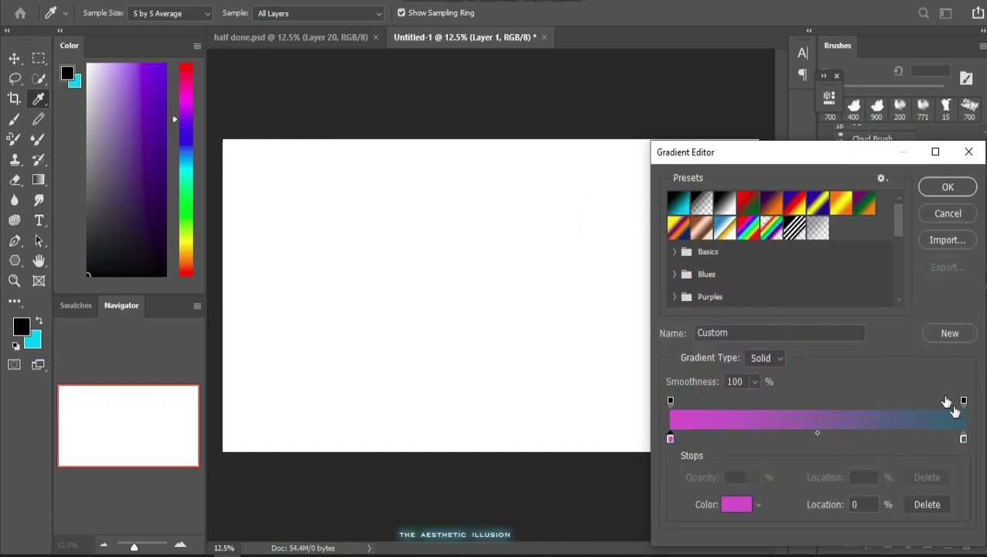
Set the gradient's end color stop to dark blue 292e61 and accept the edited gradient
click(963, 440)
click(729, 507)
click(799, 329)
drag(703, 395, 707, 384)
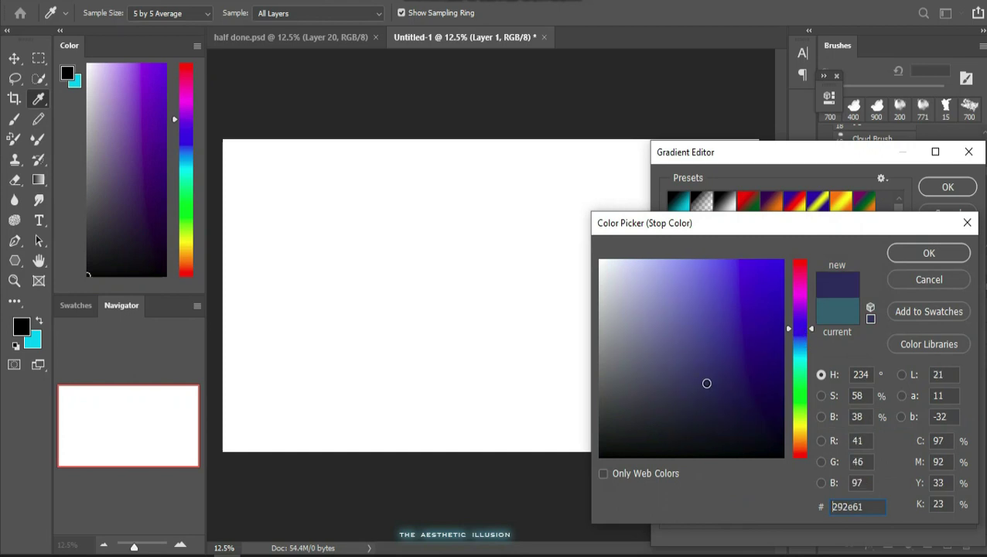
click(930, 254)
click(947, 188)
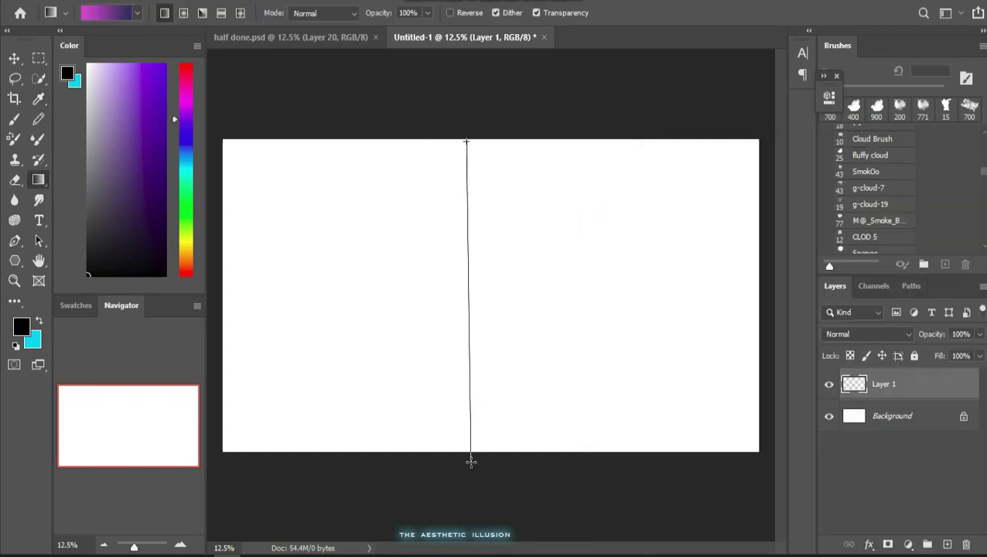
Fill Layer 1 with a vertical gradient running from dark blue at the top of the canvas to magenta at the bottom
drag(471, 462, 471, 462)
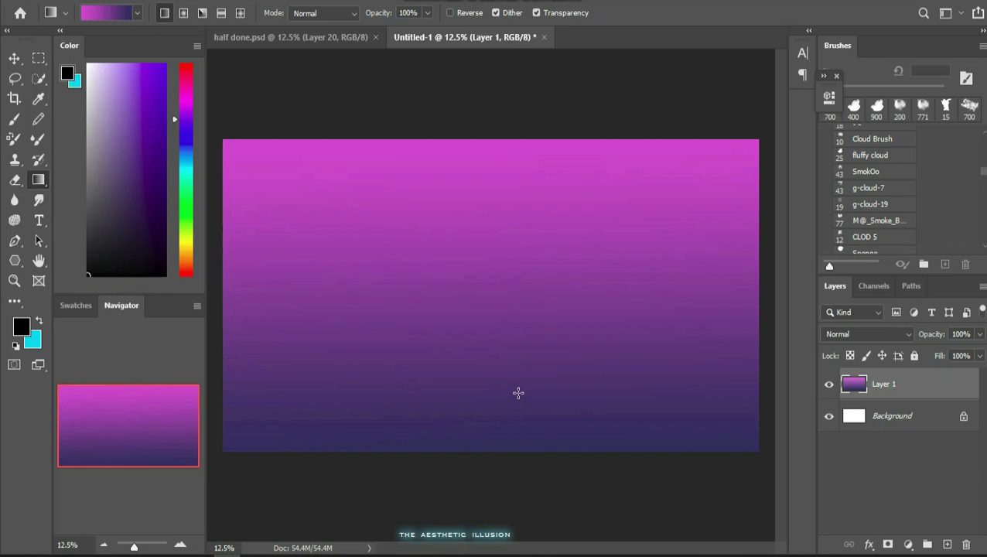
key(ctrl+z)
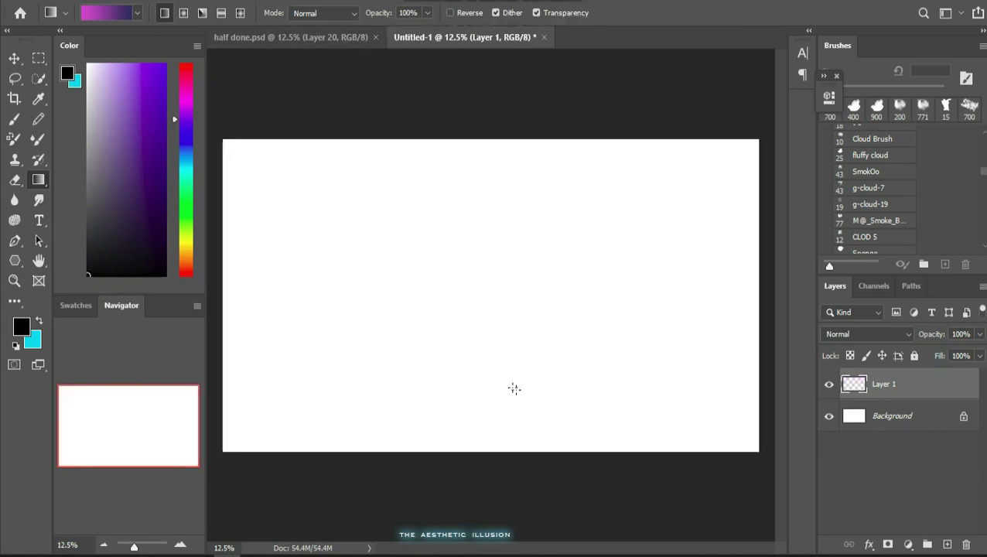
drag(497, 193, 499, 120)
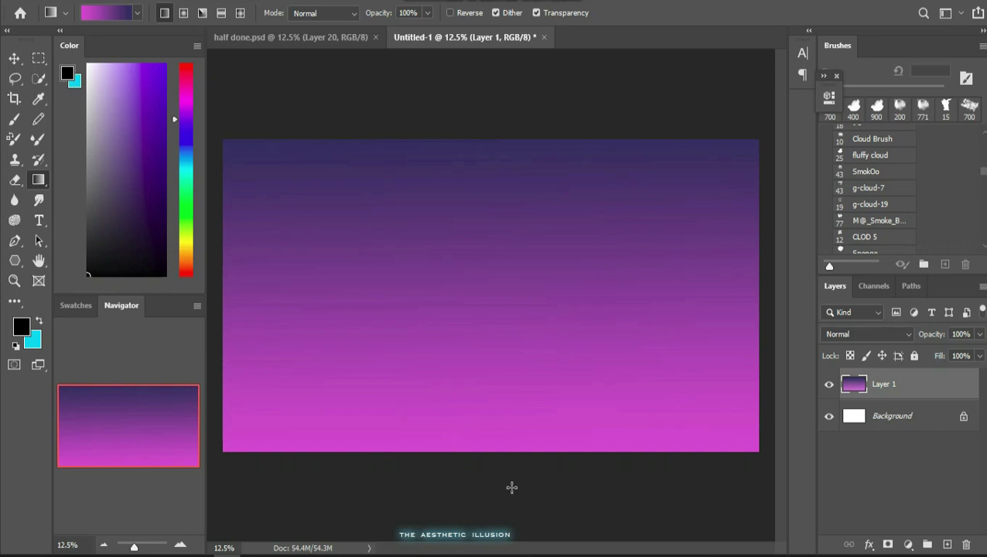
drag(516, 472, 524, 173)
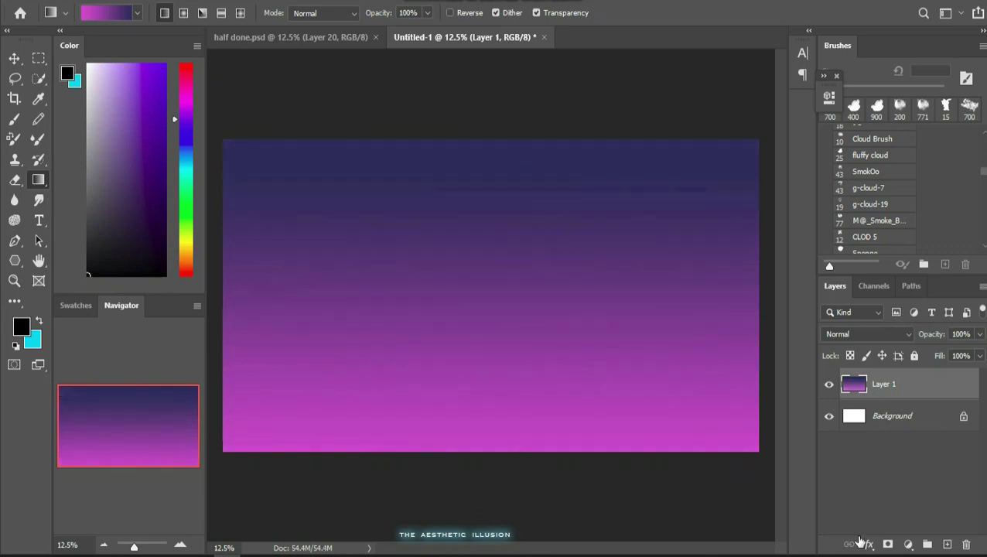
Add a new layer and outline a broad, low hill along the canvas's lower edge with the Lasso tool
click(946, 544)
click(12, 82)
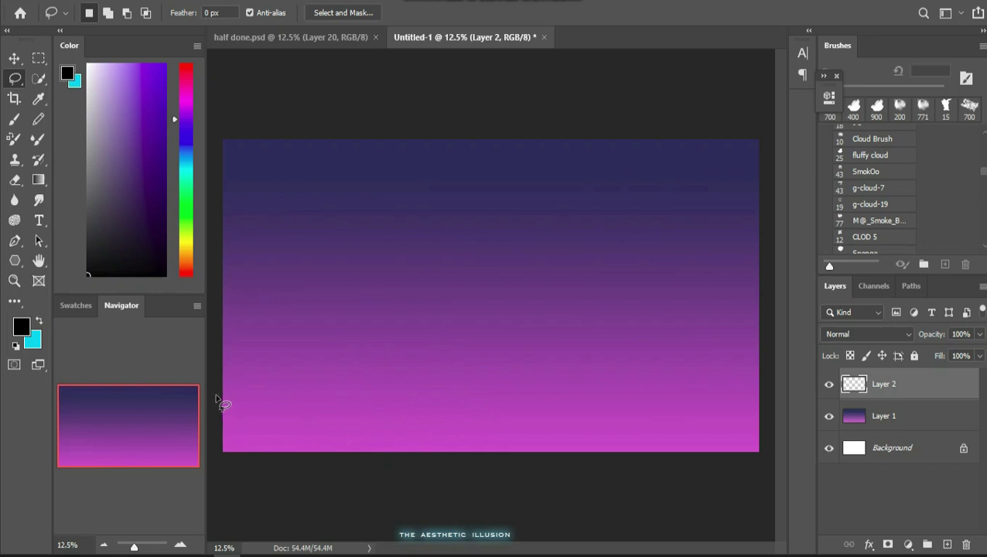
mouse_move(219, 400)
mouse_down()
mouse_move(436, 371)
mouse_move(742, 468)
mouse_up()
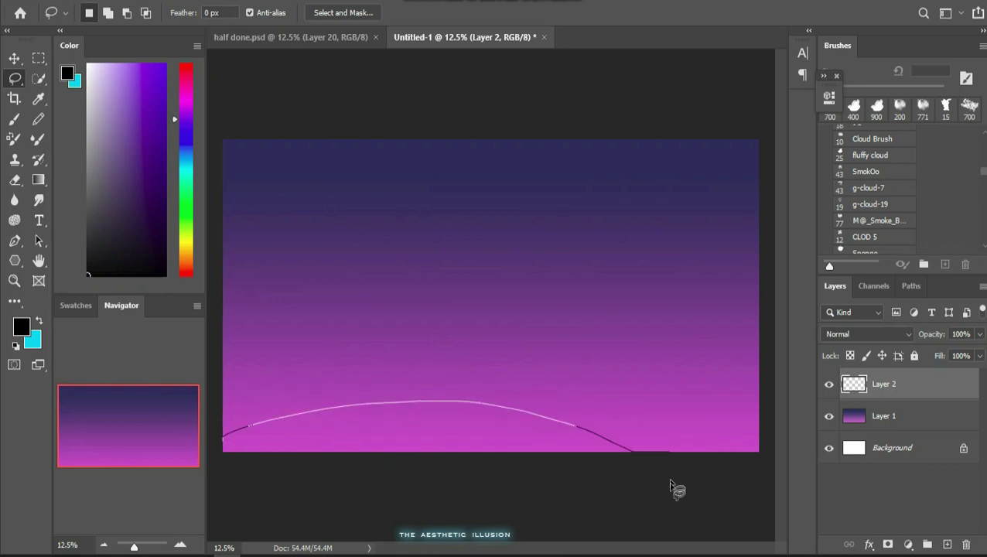
drag(207, 457, 222, 438)
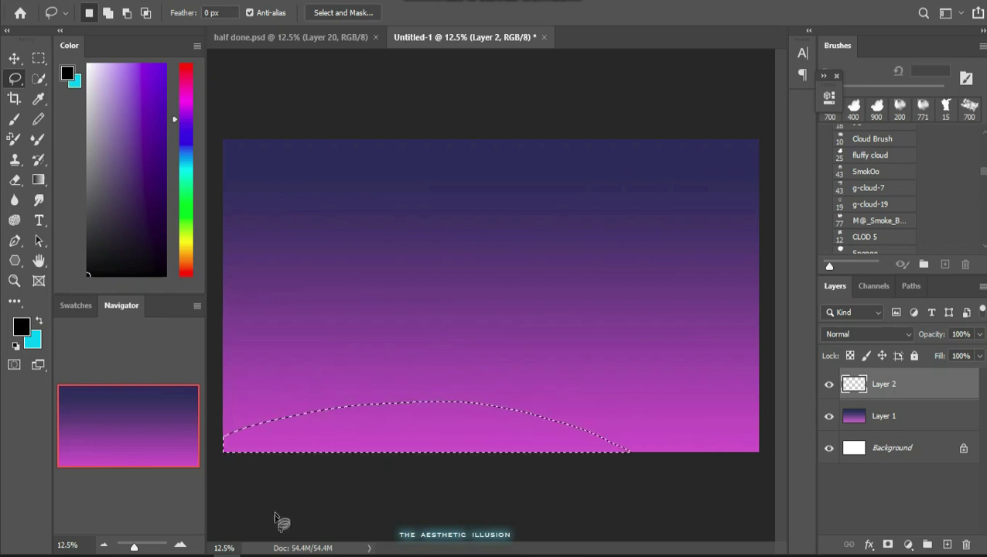
Paint the hill selection in a very dark purple with the 700 px fluffy cloud brush and clear the selection
click(26, 327)
click(766, 416)
drag(766, 416, 745, 427)
click(928, 254)
click(14, 120)
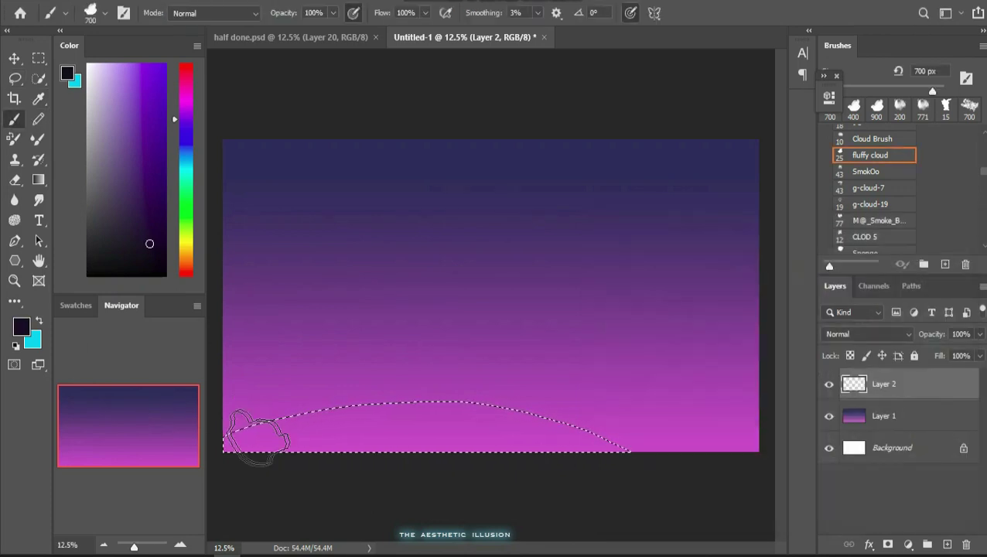
mouse_move(261, 438)
mouse_down()
mouse_move(290, 473)
mouse_move(416, 463)
mouse_move(433, 442)
mouse_move(495, 431)
mouse_move(251, 448)
mouse_up()
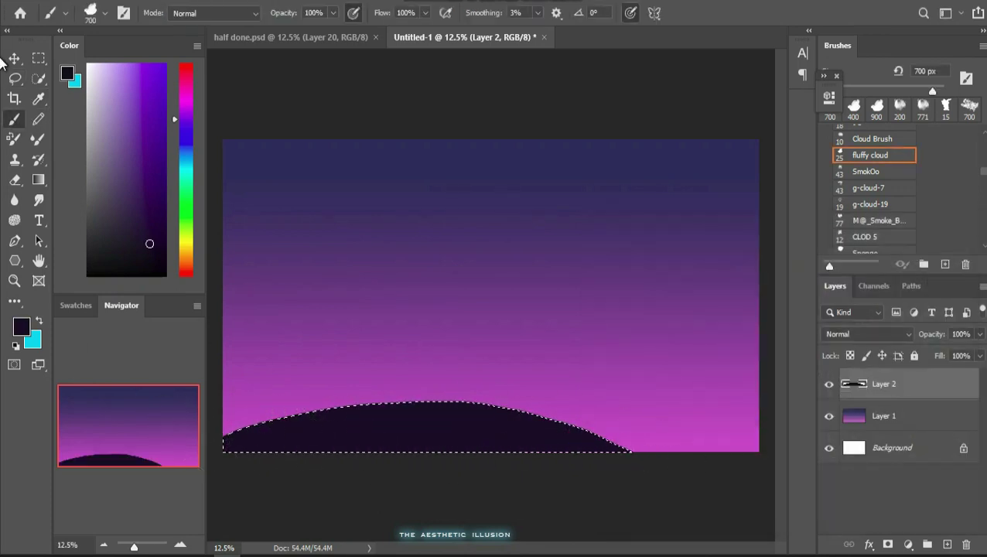
click(14, 79)
click(320, 519)
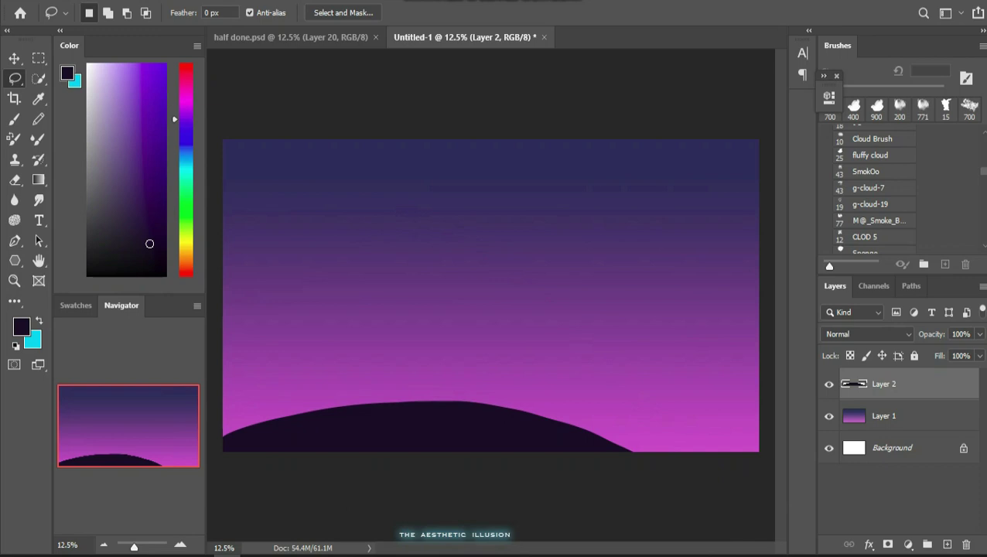
Add a layer directly above the sky gradient and lasso a group of rounded bushes in the canvas's lower-right corner
click(902, 422)
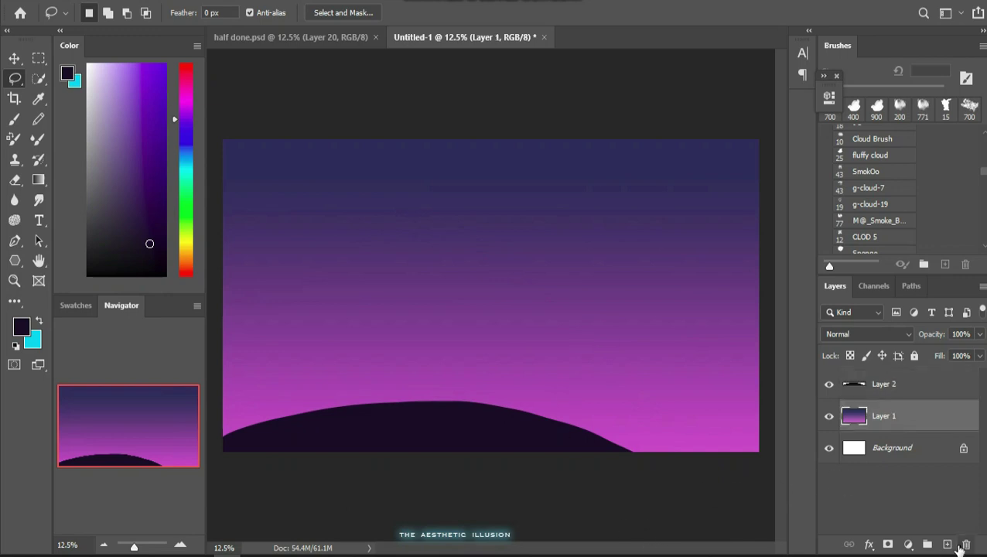
click(946, 545)
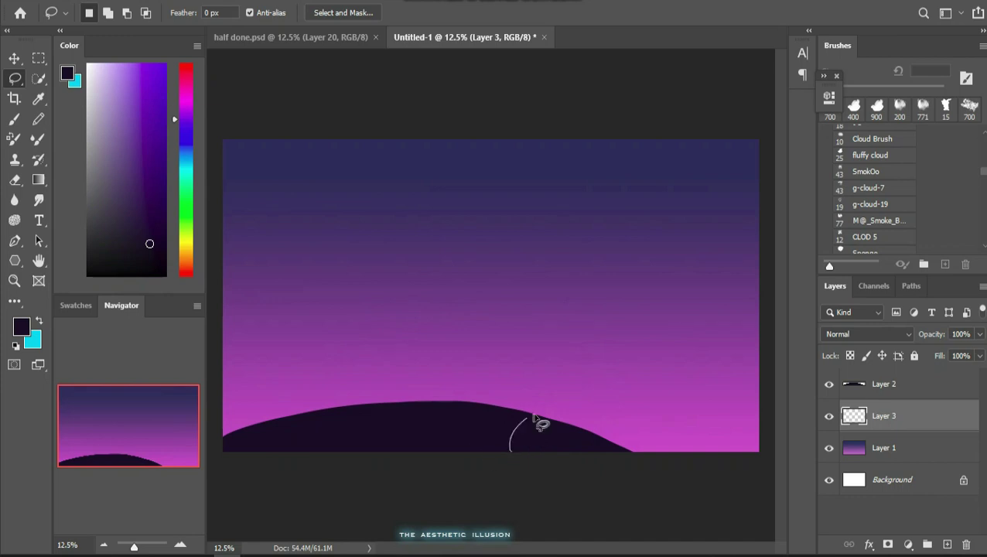
drag(652, 383, 652, 383)
mouse_move(541, 450)
mouse_down()
mouse_move(582, 434)
mouse_move(562, 458)
mouse_up()
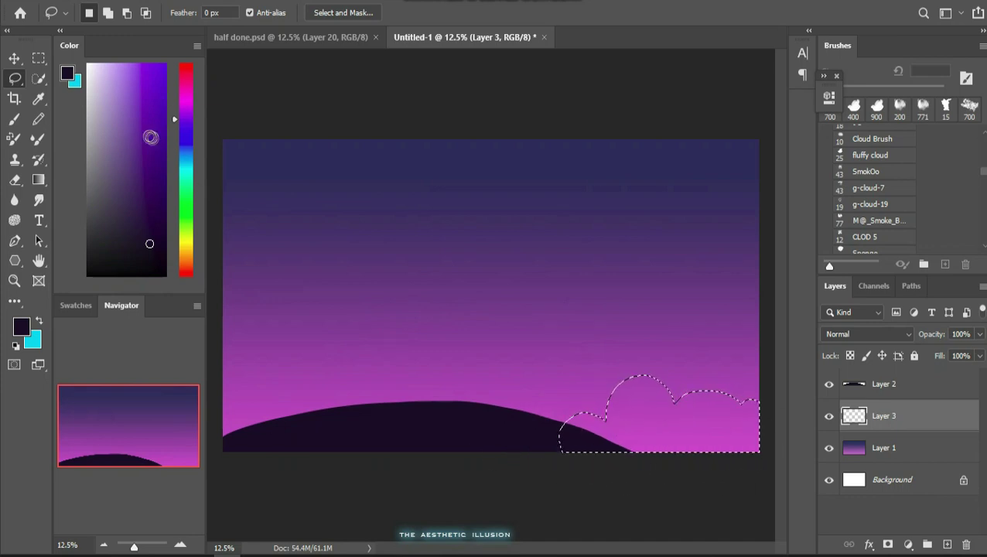
Paint the bush selection in dark indigo with the fluffy cloud brush and clear the selection
mouse_move(150, 137)
mouse_down()
mouse_move(146, 105)
mouse_move(185, 128)
mouse_up()
drag(115, 140, 119, 108)
click(14, 122)
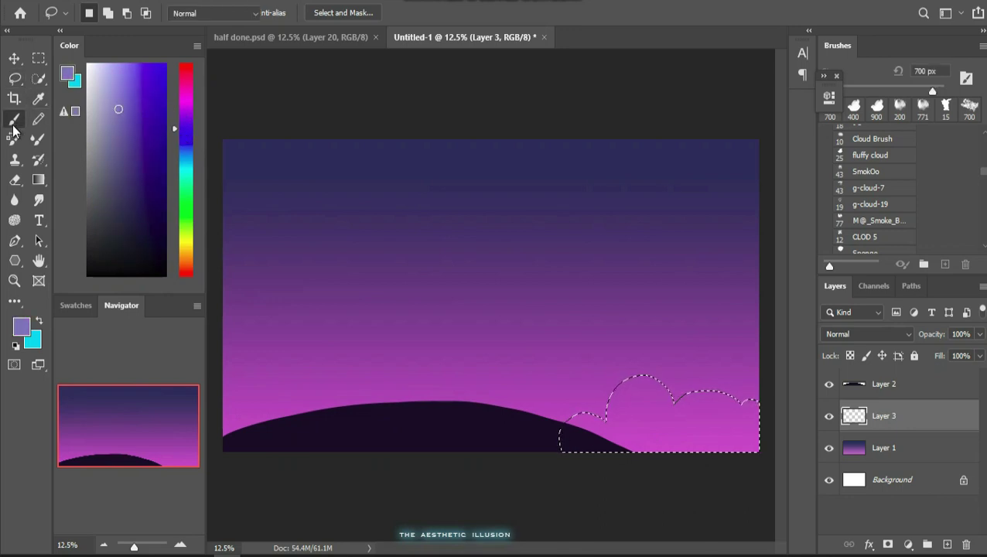
mouse_move(642, 411)
mouse_down()
mouse_move(579, 413)
mouse_move(619, 376)
mouse_move(574, 418)
mouse_up()
click(158, 70)
click(156, 197)
mouse_move(663, 429)
mouse_down()
mouse_move(647, 396)
mouse_move(704, 408)
mouse_up()
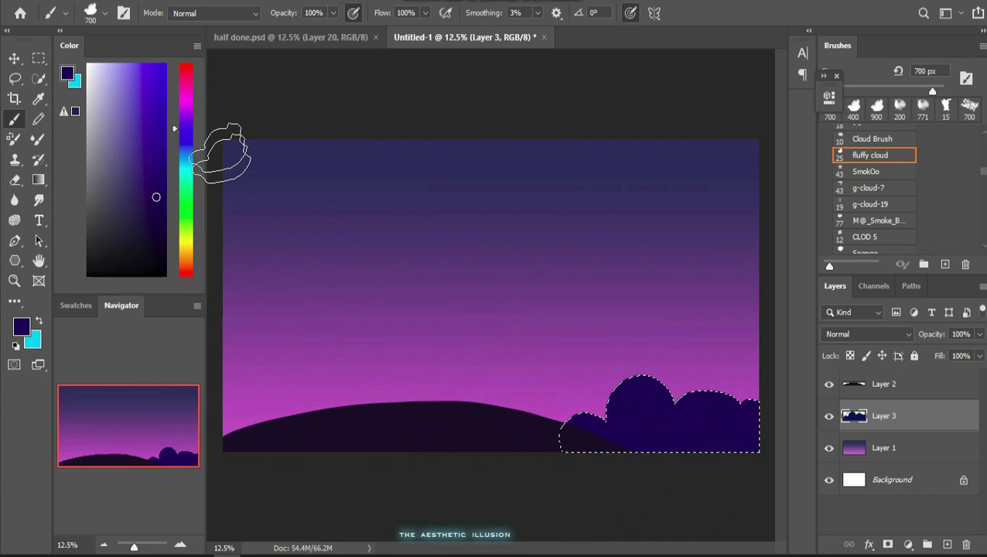
key(l)
key(ctrl+d)
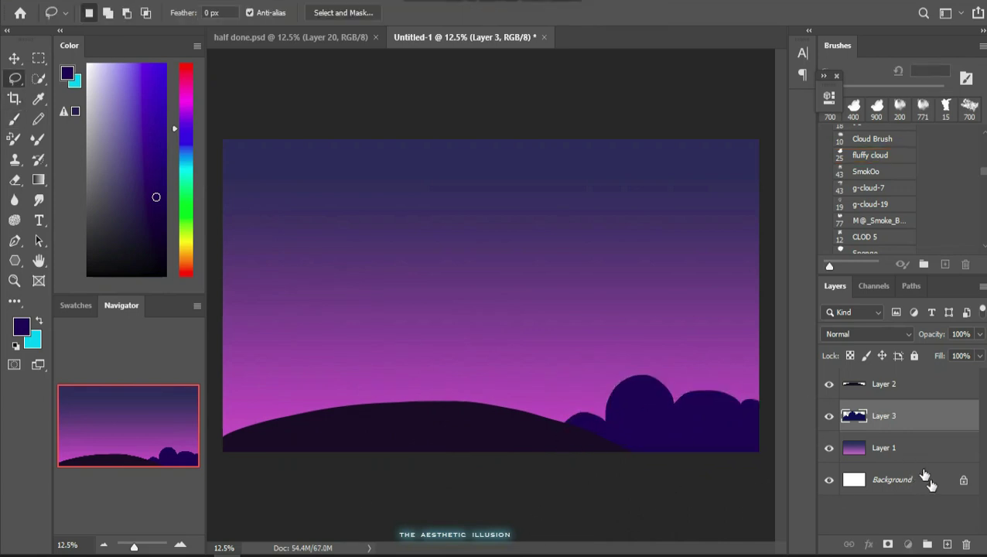
Add a layer beneath the bush layer and lasso a long, bumpy treeline rising behind the hill
ctrl+click(947, 543)
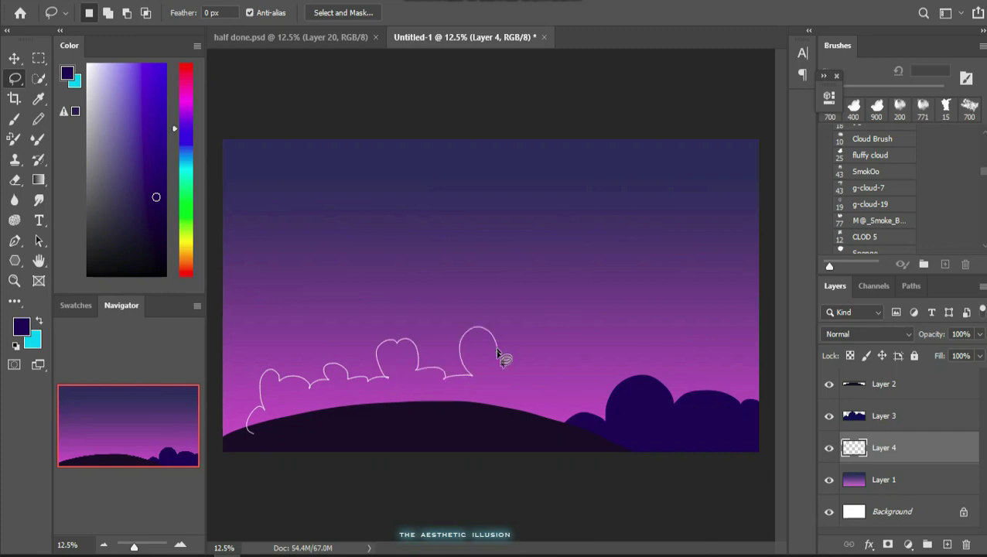
mouse_move(658, 418)
mouse_down()
mouse_move(292, 453)
mouse_move(251, 430)
mouse_up()
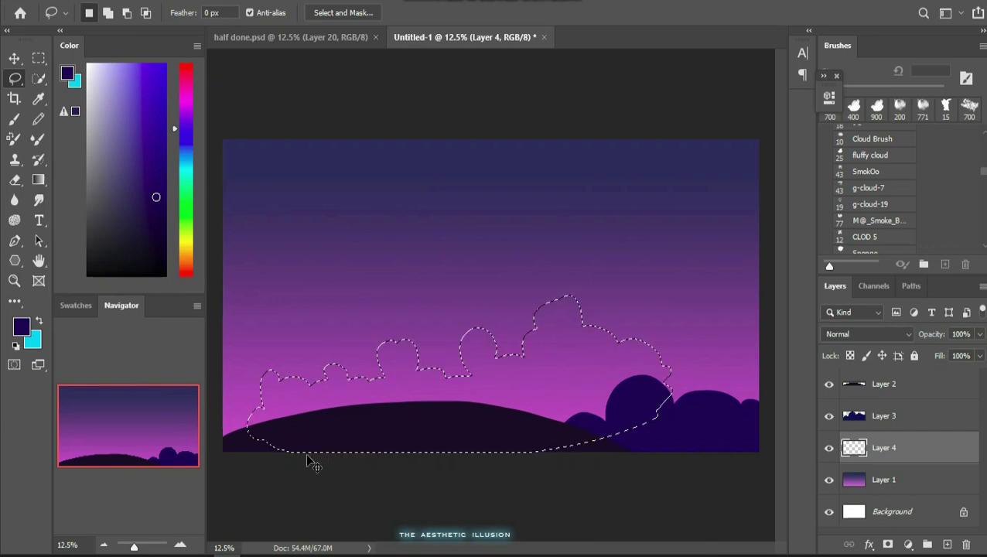
key(ctrl+t)
key(Return)
Paint the treeline selection in medium purple with the 700 px fluffy cloud brush
click(184, 114)
click(130, 112)
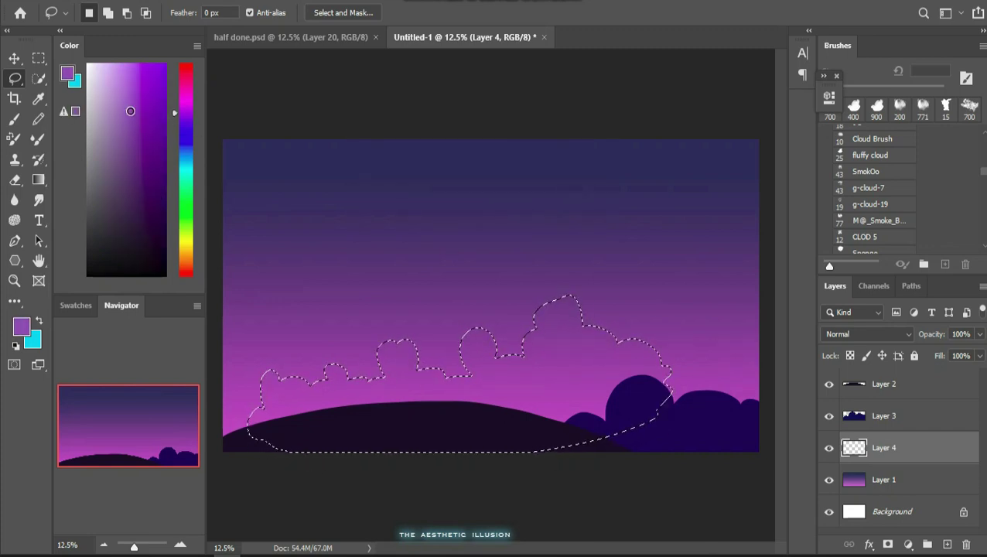
click(14, 118)
click(870, 155)
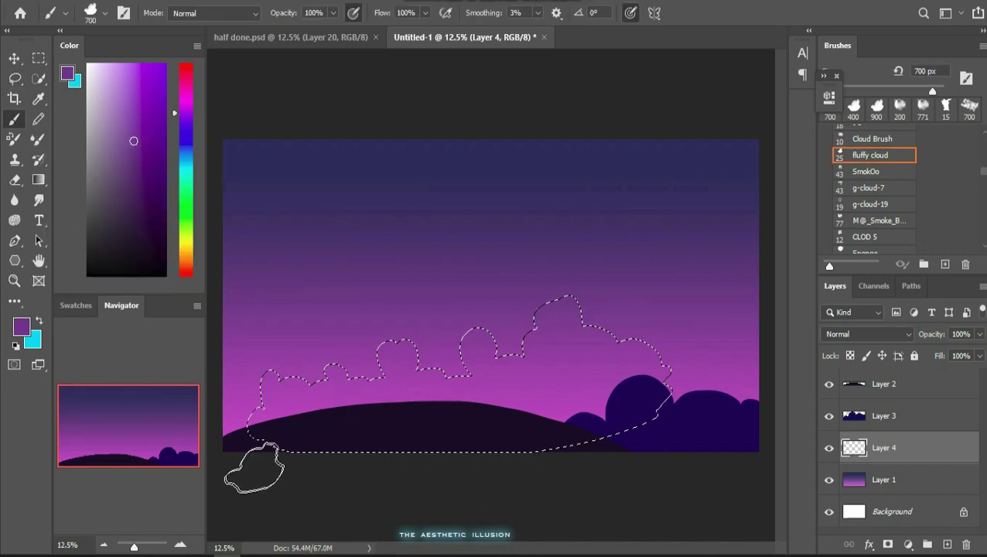
drag(263, 386, 390, 364)
mouse_move(466, 334)
mouse_down()
mouse_move(536, 345)
mouse_move(624, 332)
mouse_move(646, 408)
mouse_move(606, 415)
mouse_move(586, 388)
mouse_move(568, 255)
mouse_move(579, 381)
mouse_move(675, 369)
mouse_move(563, 427)
mouse_move(534, 423)
mouse_move(556, 424)
mouse_move(553, 280)
mouse_up()
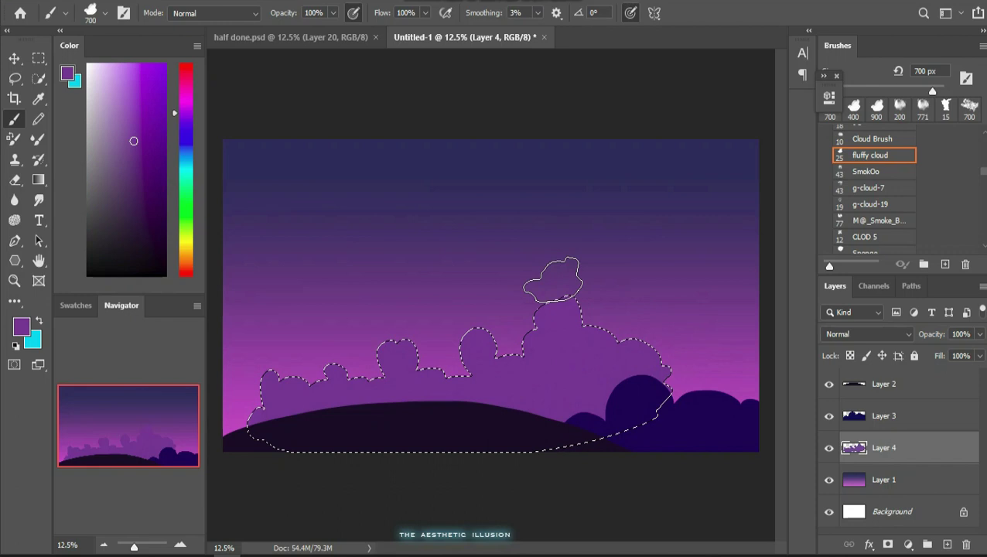
Move the purple treeline down and to the left behind the hill, and clear the selection
click(17, 60)
click(16, 80)
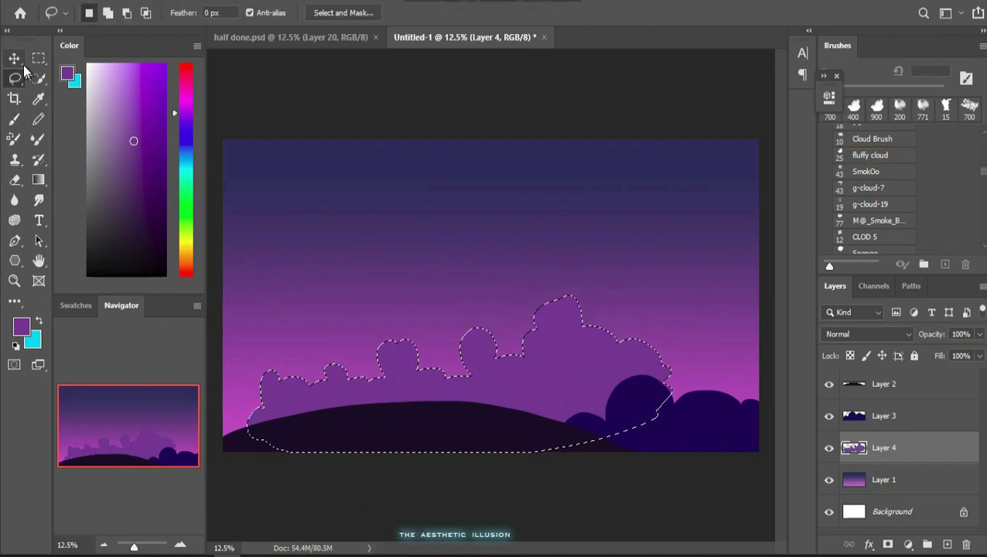
click(19, 61)
mouse_move(582, 395)
mouse_down()
mouse_move(583, 408)
mouse_move(537, 421)
mouse_up()
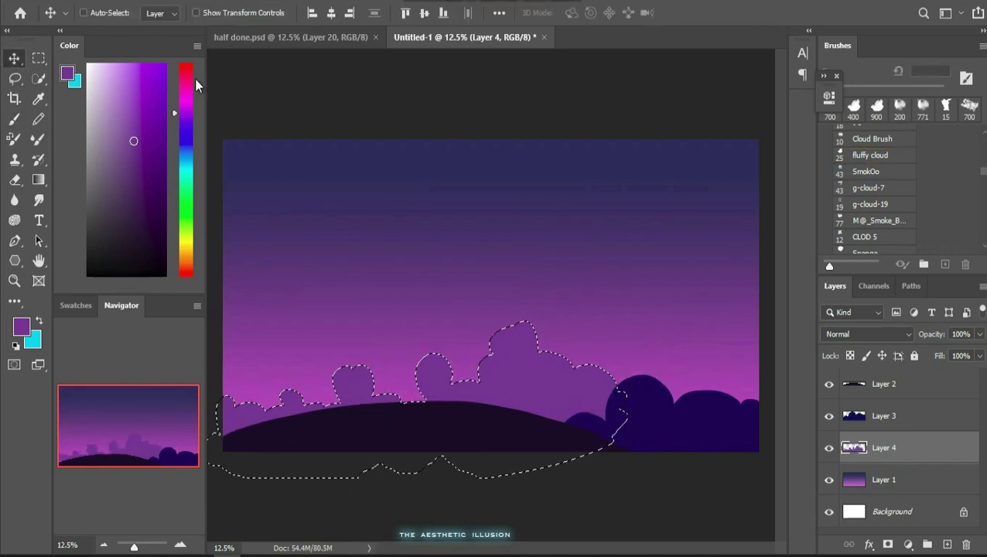
click(16, 79)
click(299, 87)
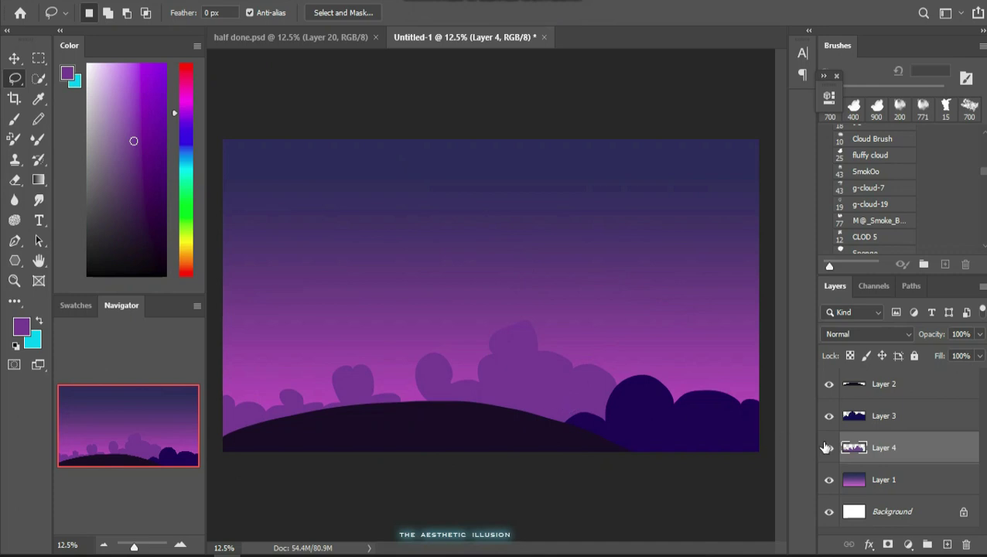
Reduce the opacity of the bushes on Layer 3 and set the treeline on Layer 4 to 68% opacity
click(882, 423)
mouse_move(968, 358)
mouse_down()
mouse_move(941, 354)
mouse_move(959, 361)
mouse_up()
click(936, 436)
click(979, 333)
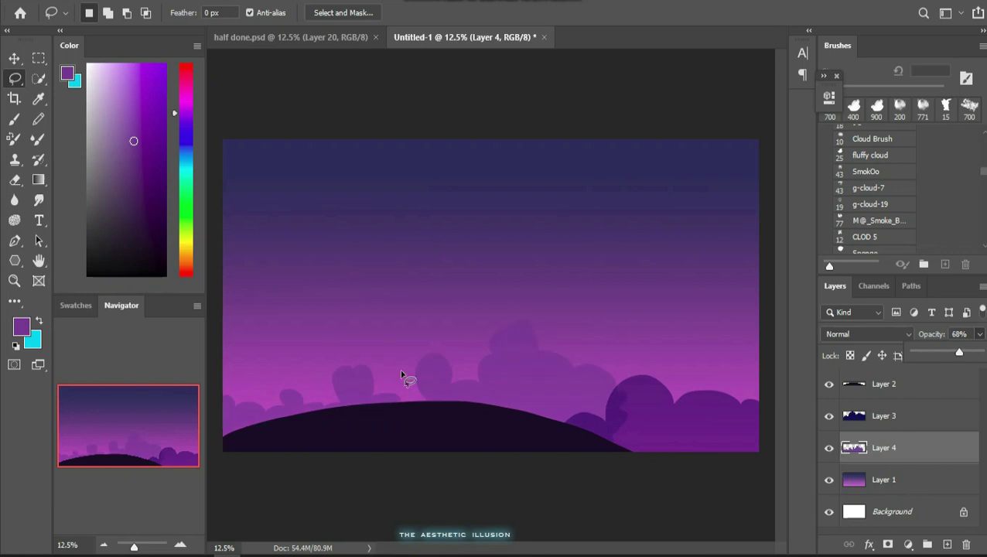
Lasso the part of the Layer 4 treeline that overlaps the bushes on the right
click(887, 421)
click(884, 448)
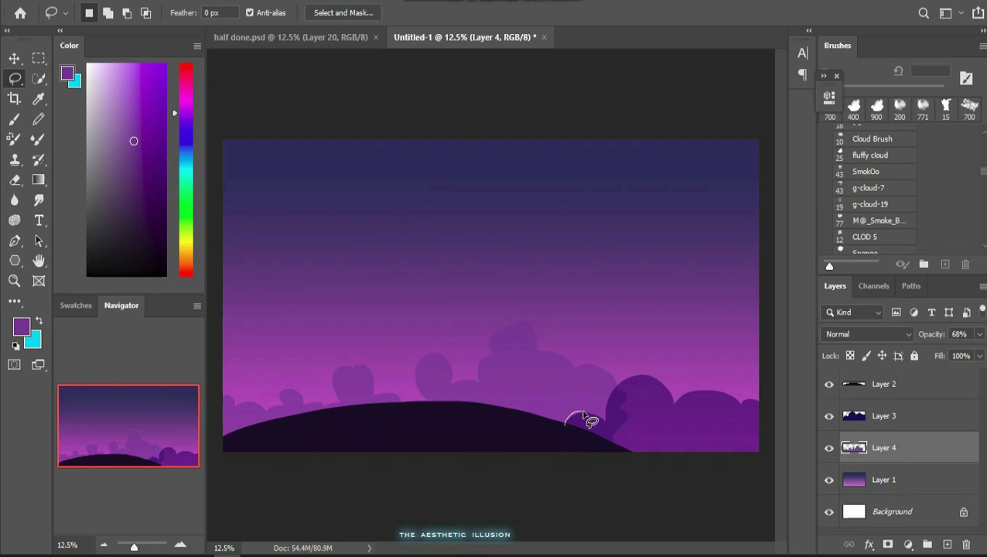
drag(583, 450, 585, 452)
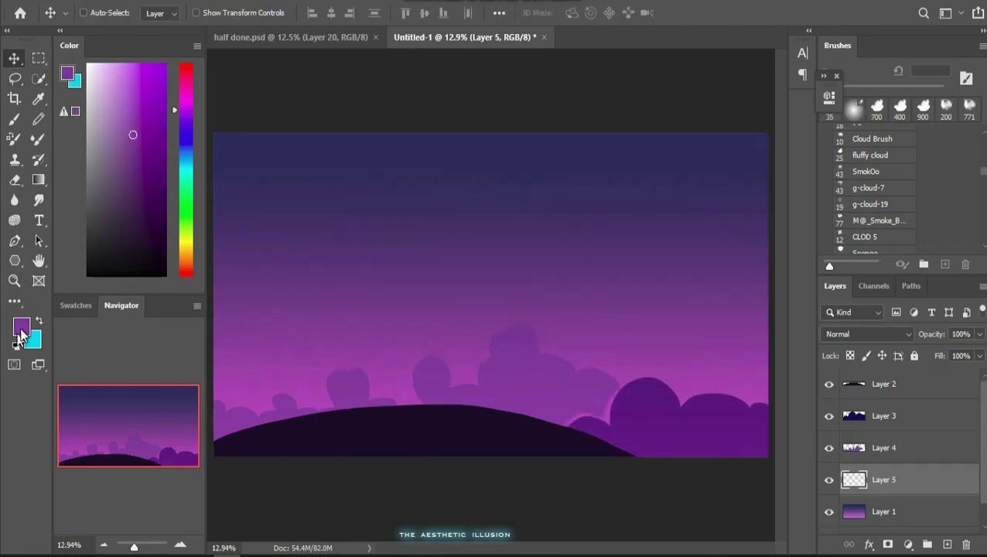
Choose a bright orange foreground colour and the Soft Round brush for painting on the empty Layer 5
click(154, 244)
click(186, 270)
drag(183, 265, 184, 264)
click(15, 119)
right_click(351, 141)
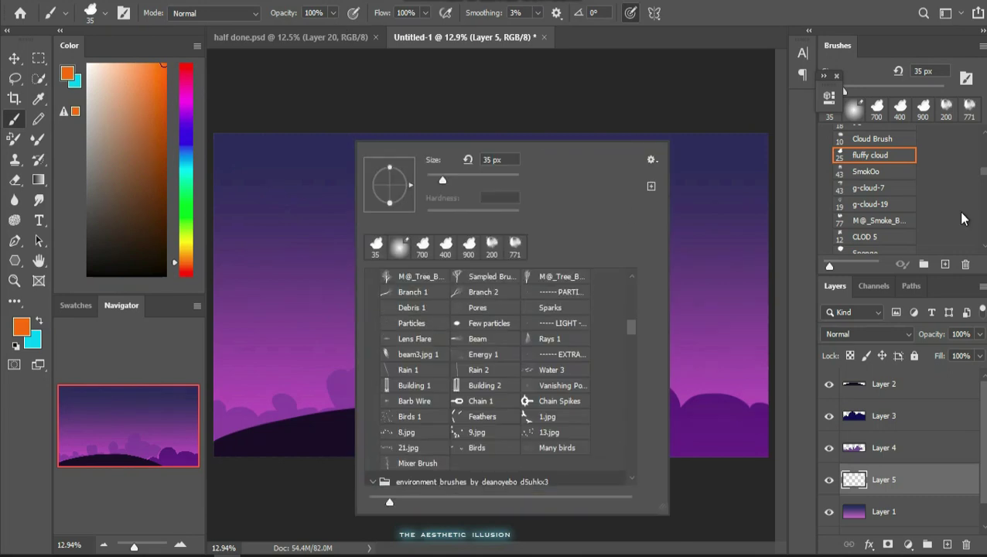
click(962, 215)
scroll(905, 165, up, 5)
scroll(984, 172, up, 5)
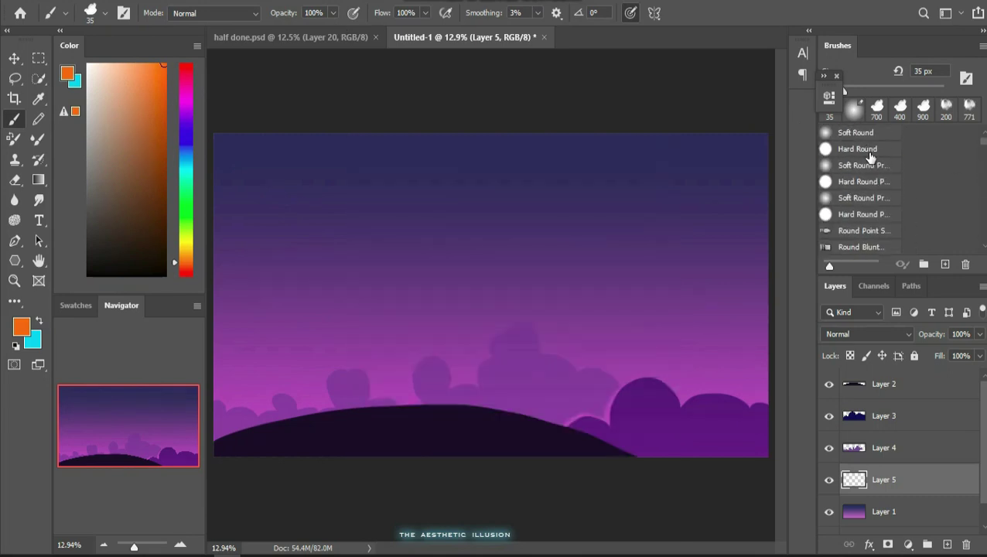
click(854, 134)
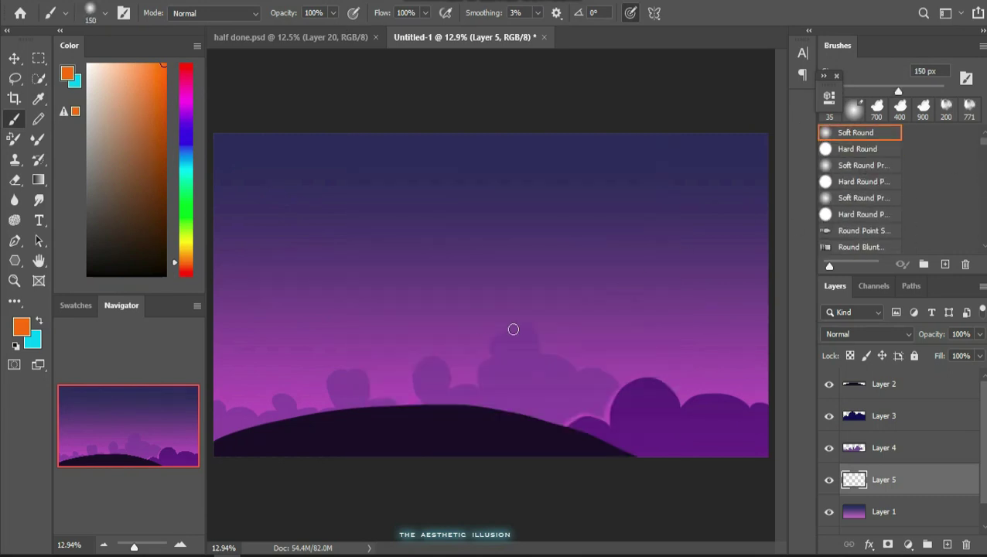
Enlarge the brush to 3300 px, paint an orange glow behind the central treeline, and set Layer 5's blend mode to Screen
key(bracketright)
key(bracketright)
key(bracketright)
key(bracketright)
key(bracketright)
key(bracketright)
key(bracketright)
key(bracketright)
key(bracketright)
key(bracketright)
key(bracketright)
key(bracketright)
key(bracketright)
key(bracketright)
key(bracketright)
key(bracketright)
key(bracketright)
key(bracketright)
key(bracketright)
key(bracketright)
click(486, 341)
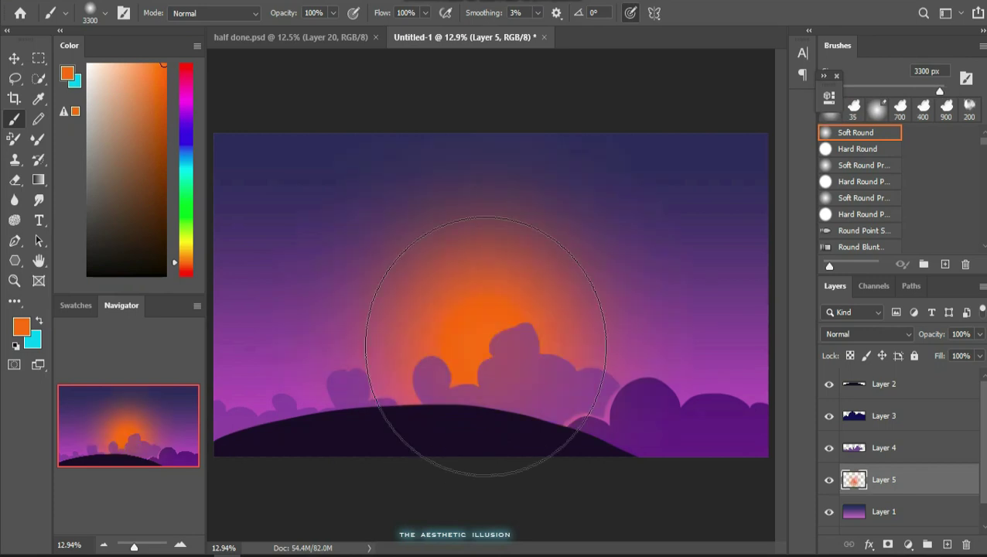
click(888, 335)
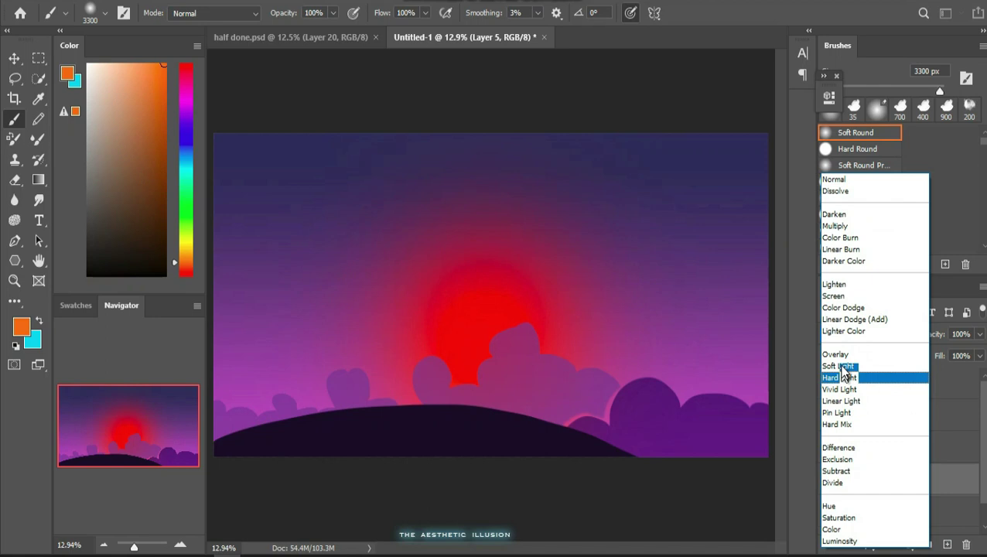
click(834, 296)
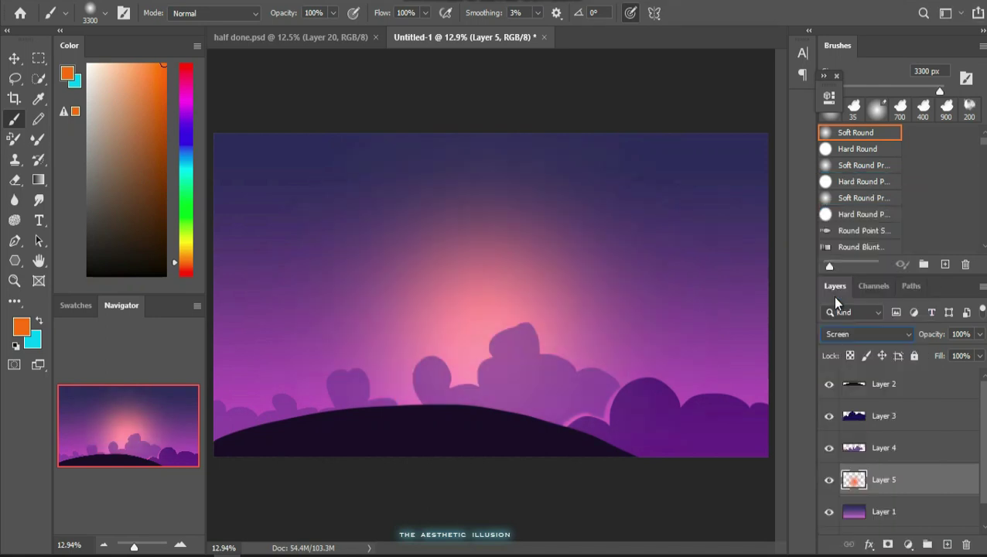
Enlarge the orange glow on Layer 5 and lower it so its centre sits behind the hill
key(ctrl+t)
drag(480, 451, 478, 534)
drag(482, 370, 488, 412)
click(718, 13)
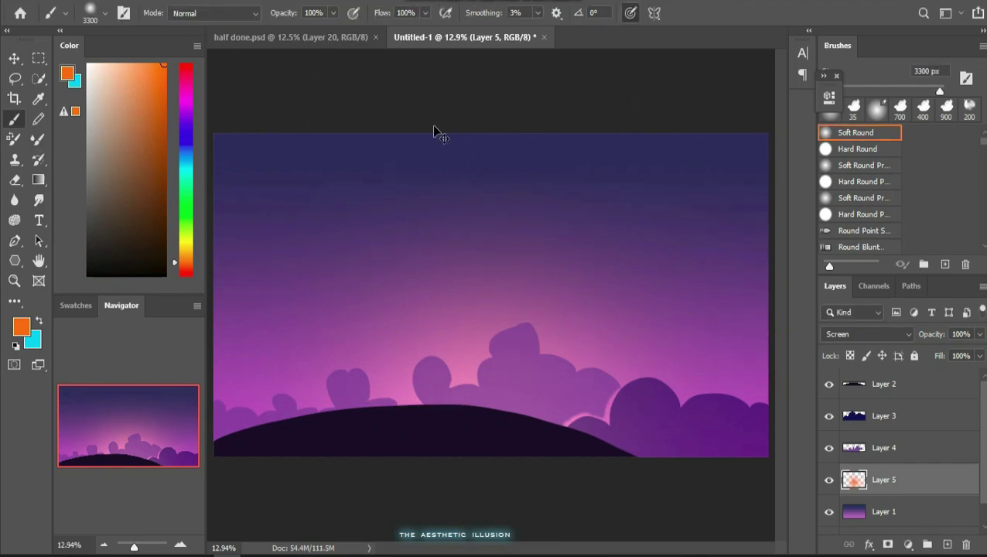
key(ctrl+t)
drag(493, 185, 488, 132)
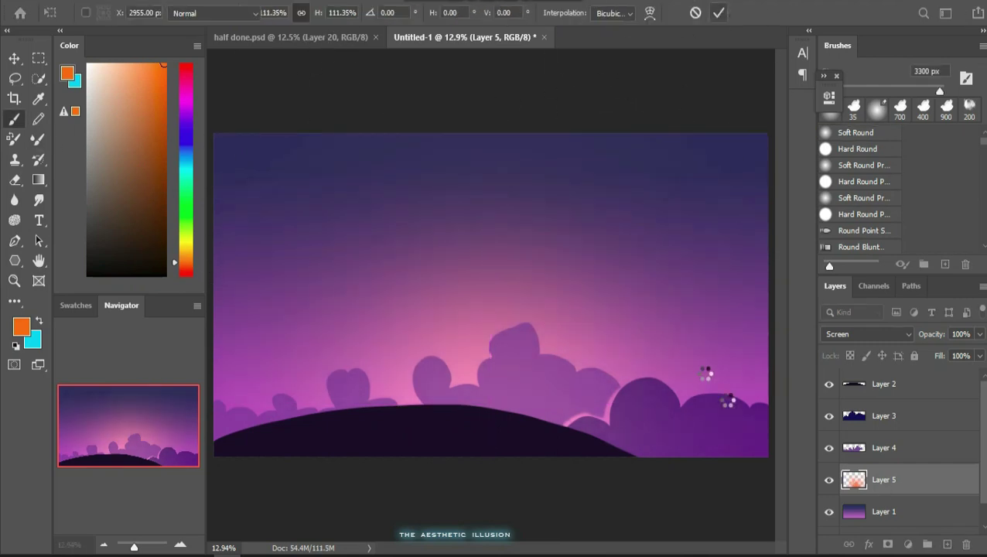
key(Return)
Paint a magenta glow at the bushes on the right on a new layer, using the Color Dodge blend mode
click(944, 544)
click(185, 90)
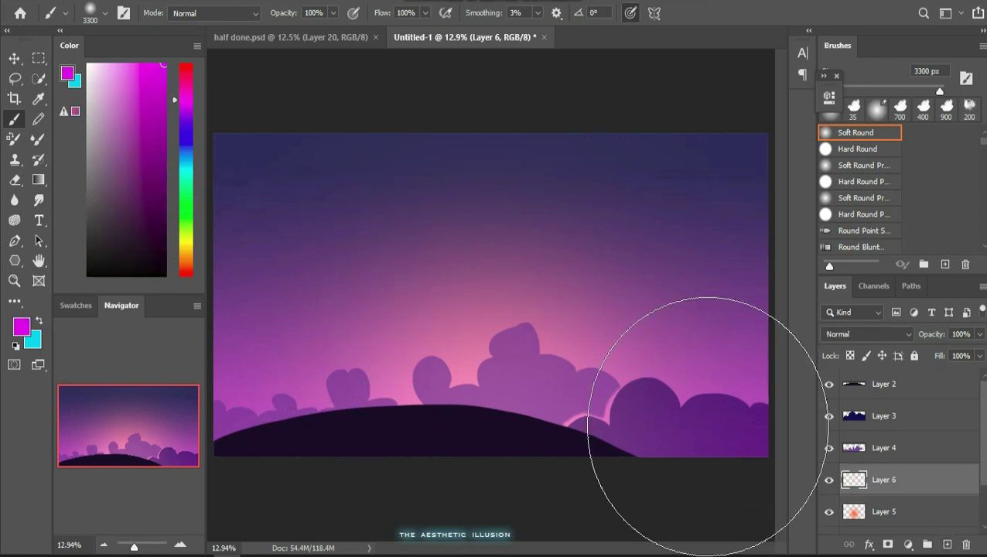
click(696, 415)
click(866, 333)
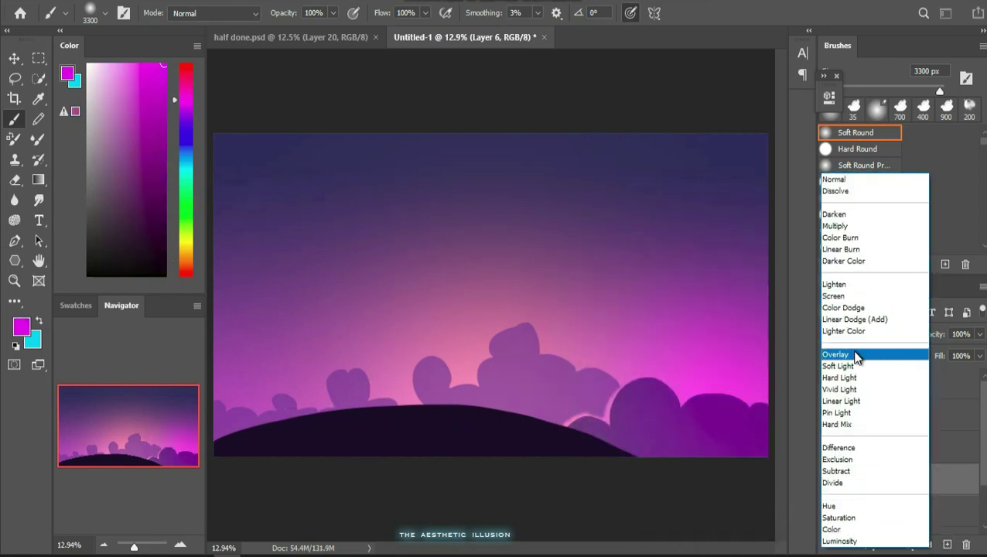
click(850, 307)
Flatten the magenta glow on Layer 6 and stretch it sideways into a low band spanning the horizon
key(ctrl+t)
drag(456, 307, 425, 338)
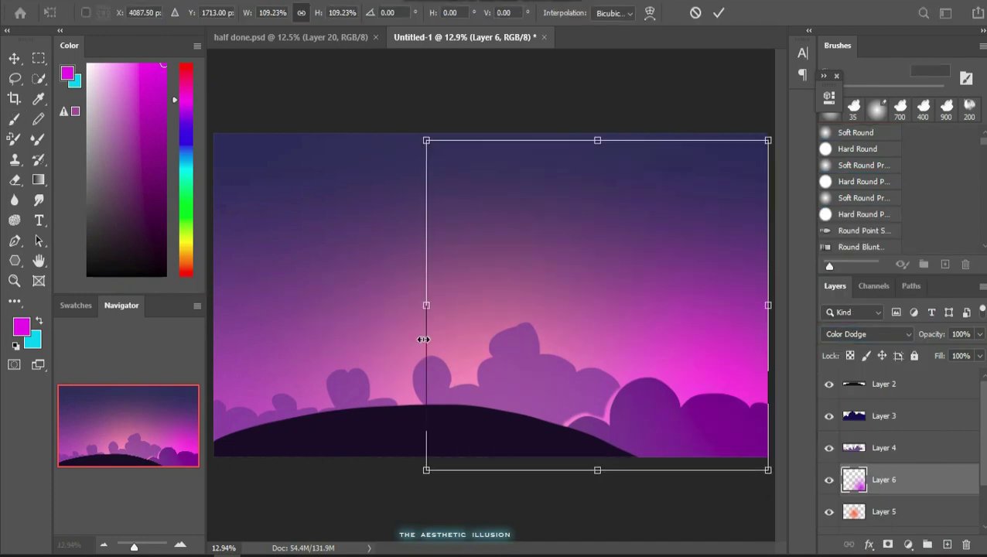
drag(596, 141, 594, 333)
drag(671, 398, 847, 396)
drag(522, 399, 38, 402)
drag(440, 326, 441, 294)
drag(680, 402, 655, 412)
click(720, 19)
key(b)
Set Layer 6 to the Screen blend mode with 27% opacity
click(866, 334)
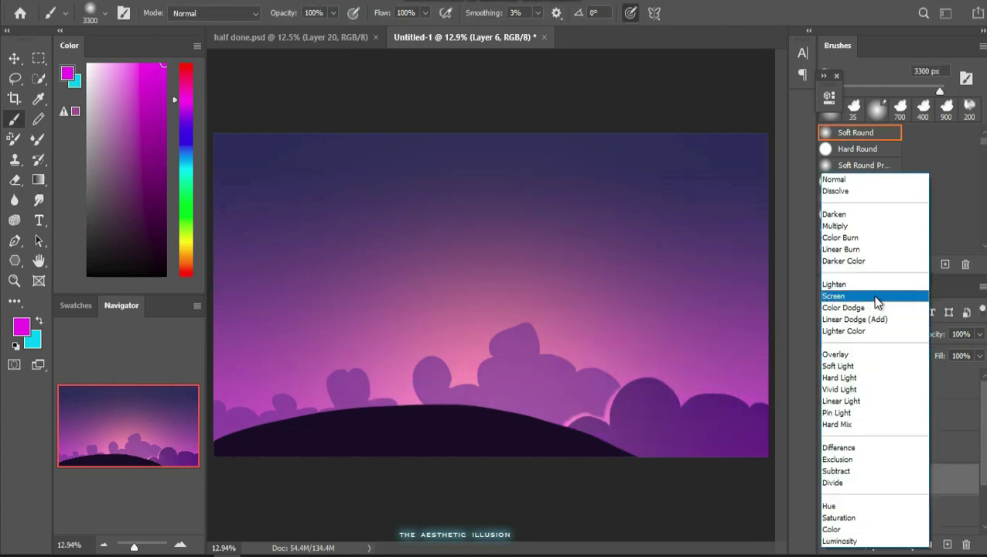
click(870, 296)
click(979, 333)
drag(976, 353, 930, 353)
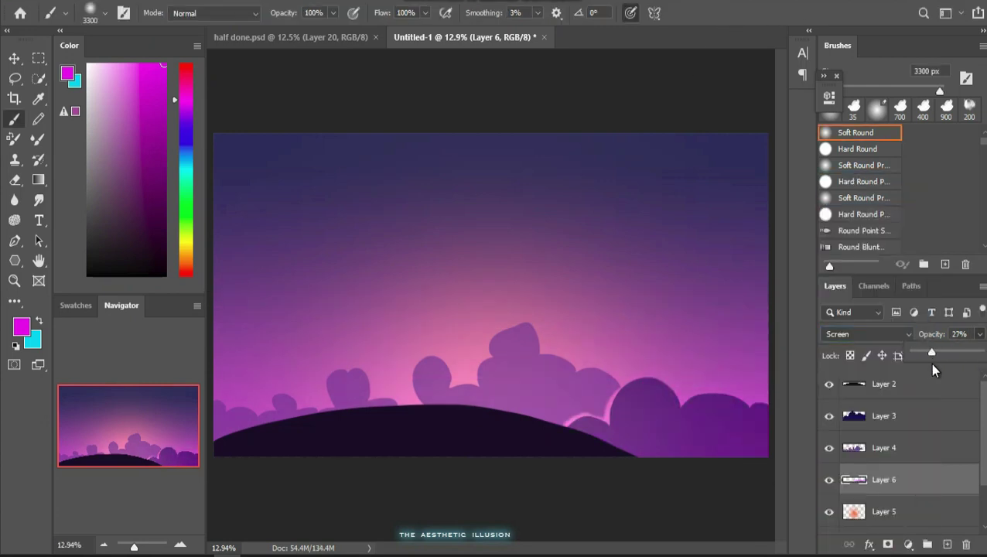
Scale the Layer 4 treeline to 115.69% and shift it left and slightly up so it overlaps the right-hand bushes
click(881, 449)
click(829, 447)
click(829, 448)
key(ctrl+t)
drag(696, 375, 704, 375)
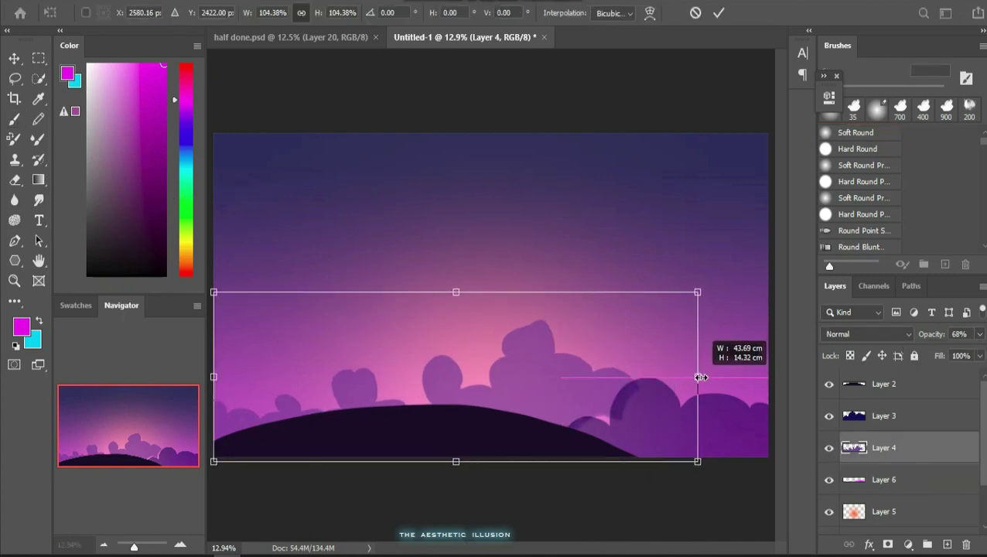
drag(454, 459, 454, 477)
drag(563, 407, 533, 397)
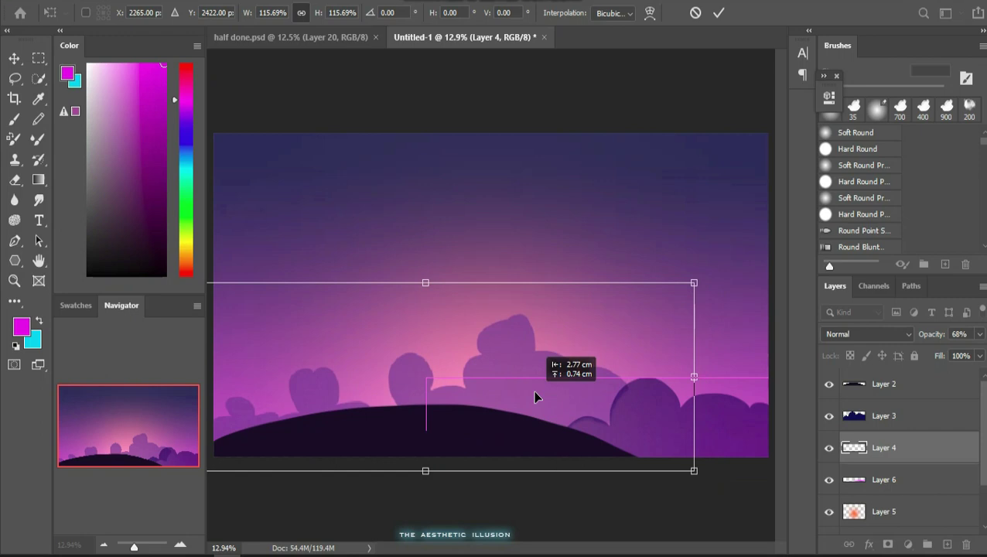
Nudge the enlarged treeline slightly higher behind the hill and apply the transformation
key(Up)
key(Up)
key(Up)
key(Up)
key(Up)
key(Up)
key(Up)
key(Up)
key(Up)
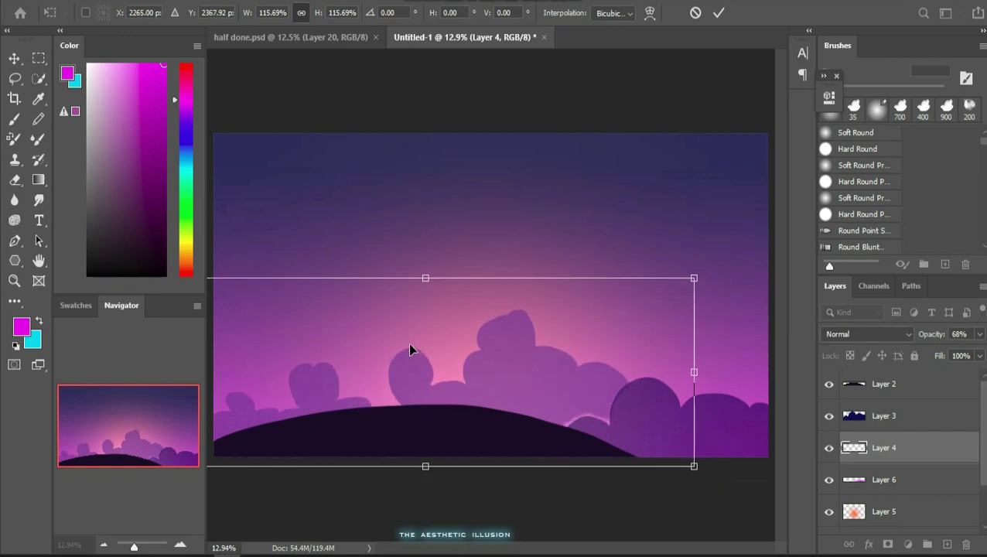
key(Left)
key(Left)
key(Left)
key(Left)
key(Left)
key(Down)
key(Down)
key(Down)
key(Down)
key(Down)
key(Right)
key(Down)
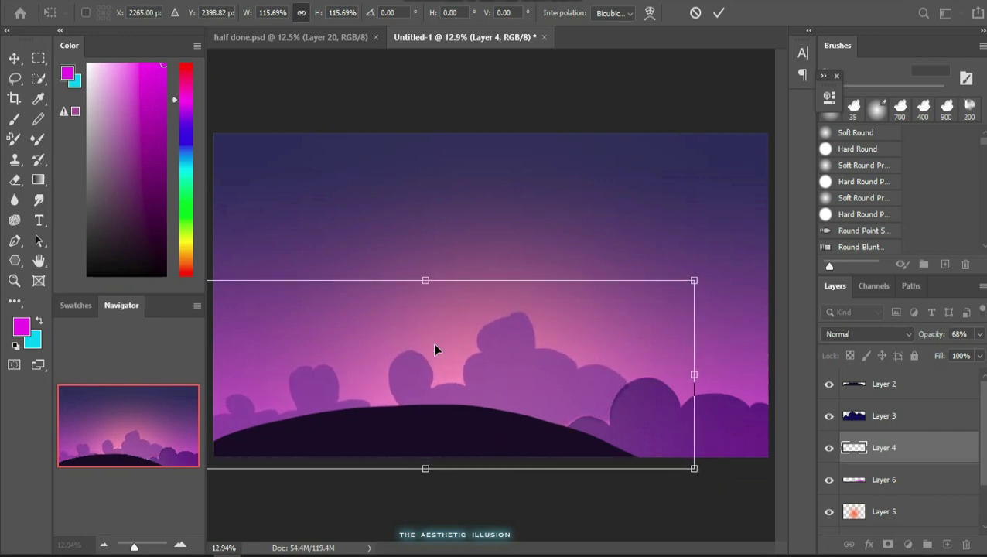
key(Return)
key(b)
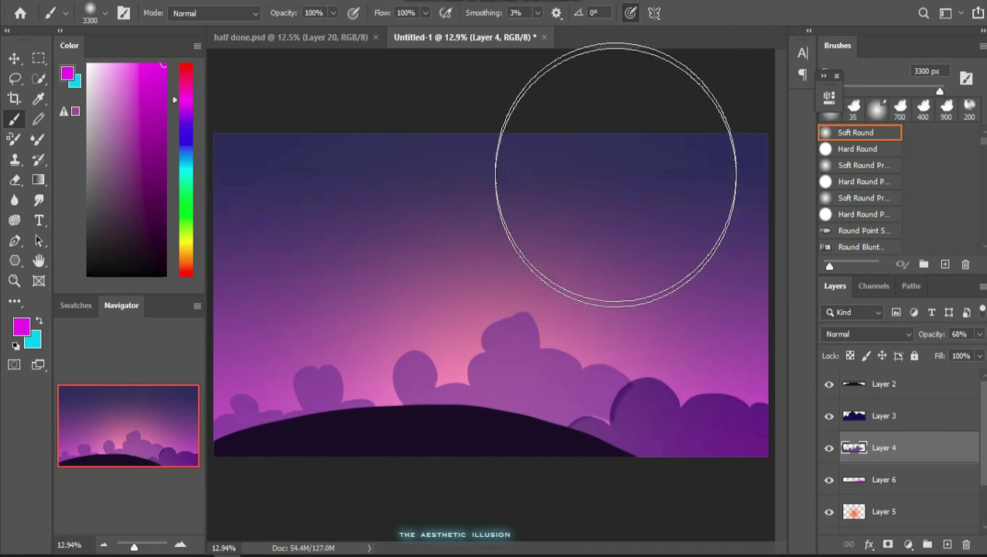
Paint a large red-orange glow in the sky on a new layer above Layer 6 and set it to Color Dodge
click(895, 481)
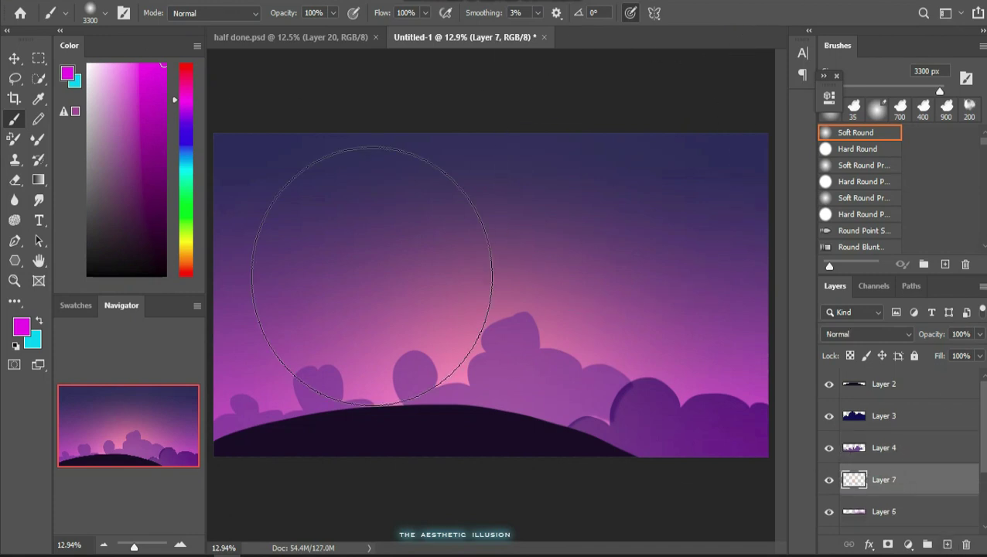
drag(185, 73, 190, 269)
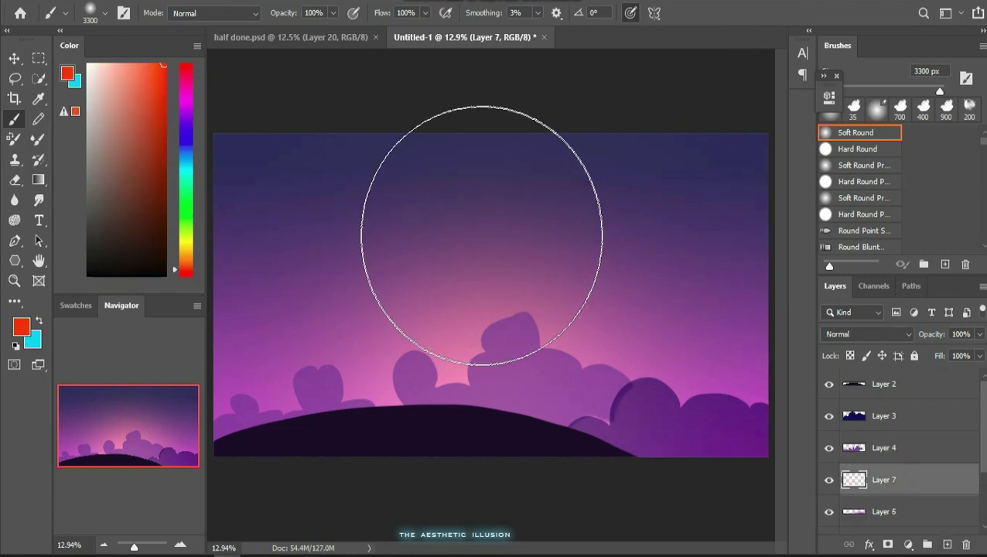
click(499, 238)
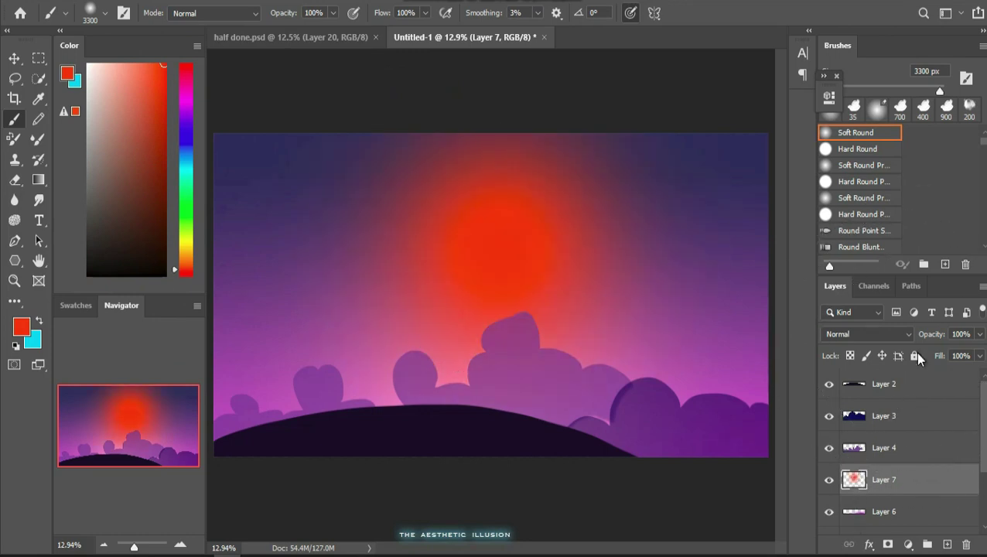
click(870, 334)
click(879, 263)
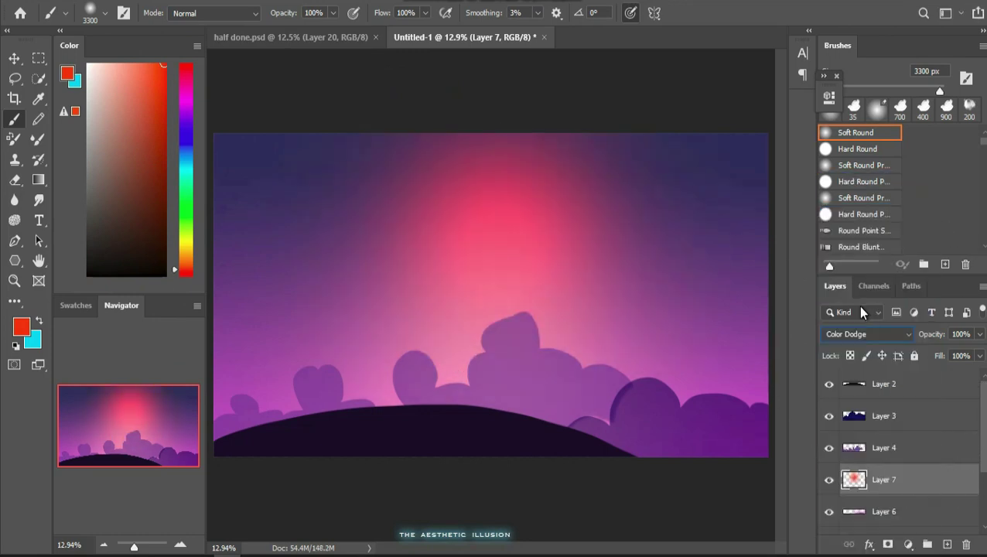
Scale the red glow on Layer 7 to about 168% and move it down over the middle of the canvas
key(ctrl+t)
key(ctrl+minus)
drag(333, 295, 254, 295)
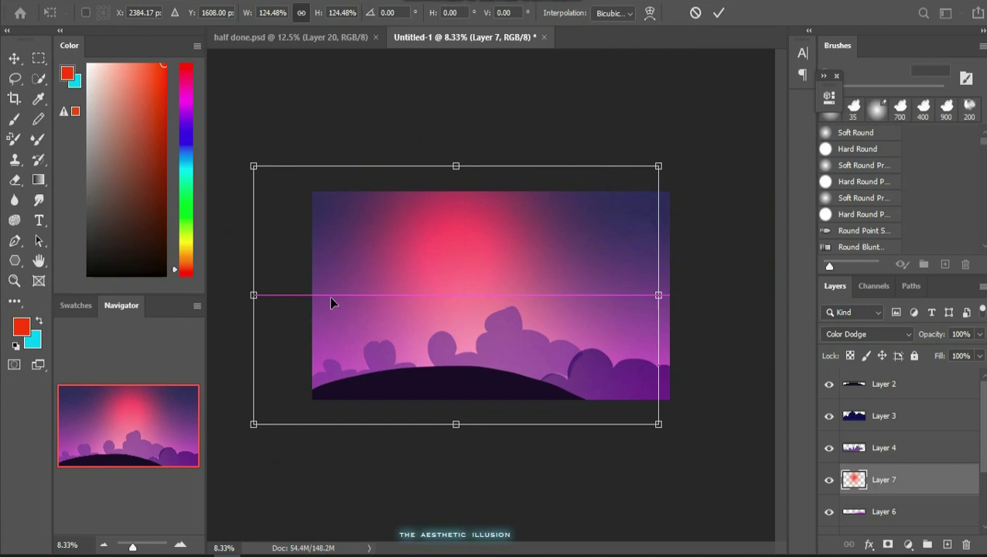
drag(659, 295, 789, 295)
drag(518, 265, 488, 305)
drag(750, 340, 771, 334)
key(ctrl+minus)
key(ctrl+minus)
key(ctrl+minus)
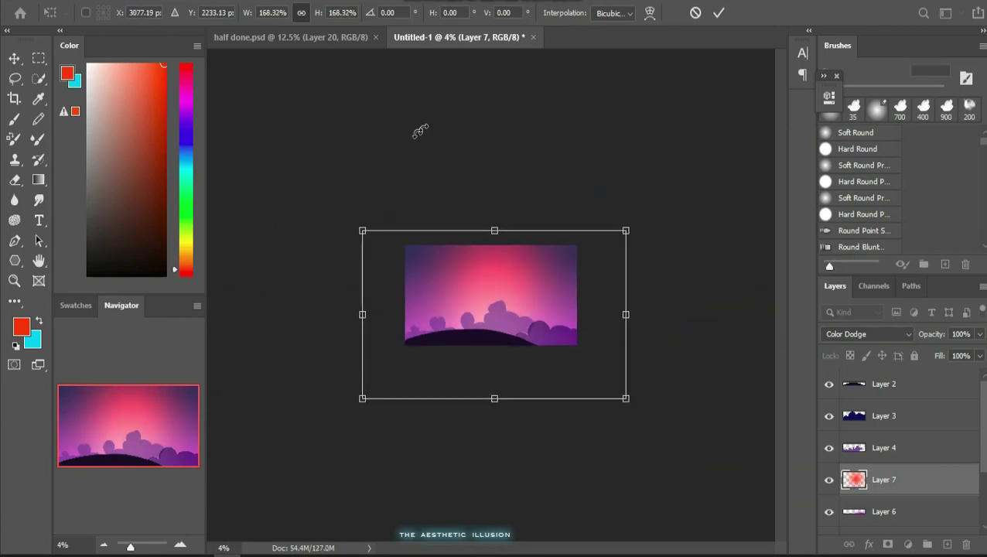
Stretch the red glow to about 313% width, reduce its height to about 128%, and raise it over the sky
drag(363, 318, 241, 318)
drag(626, 314, 738, 314)
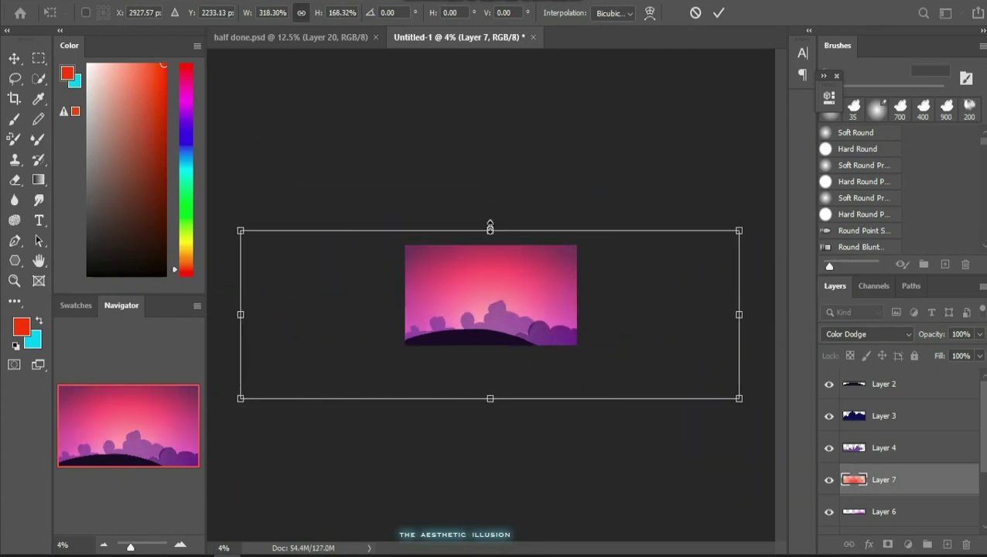
drag(490, 231, 490, 268)
drag(489, 310, 489, 287)
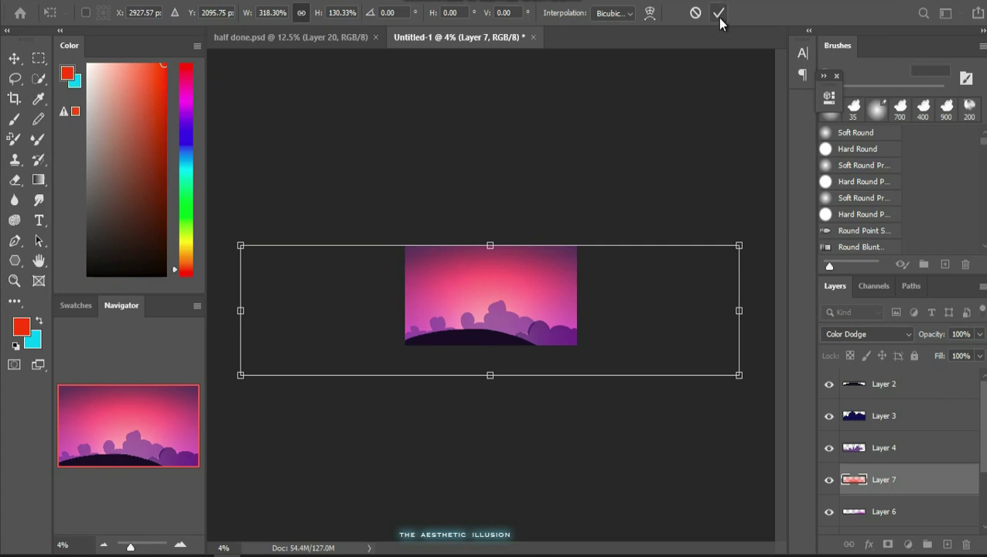
drag(486, 244, 489, 269)
drag(493, 294, 492, 262)
drag(493, 343, 493, 365)
Warp the red glow with the Arch preset at 50% bend and apply the transformation
right_click(525, 277)
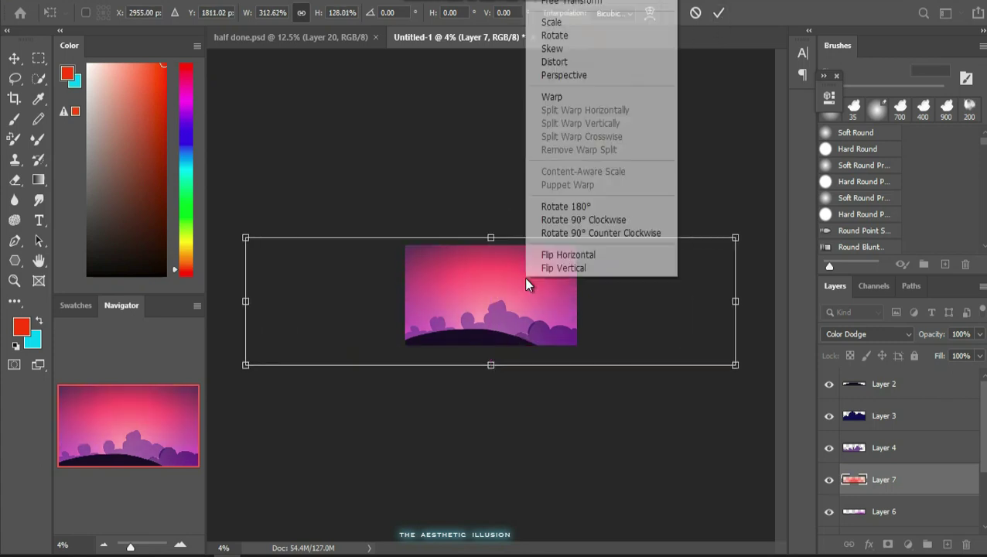
click(567, 52)
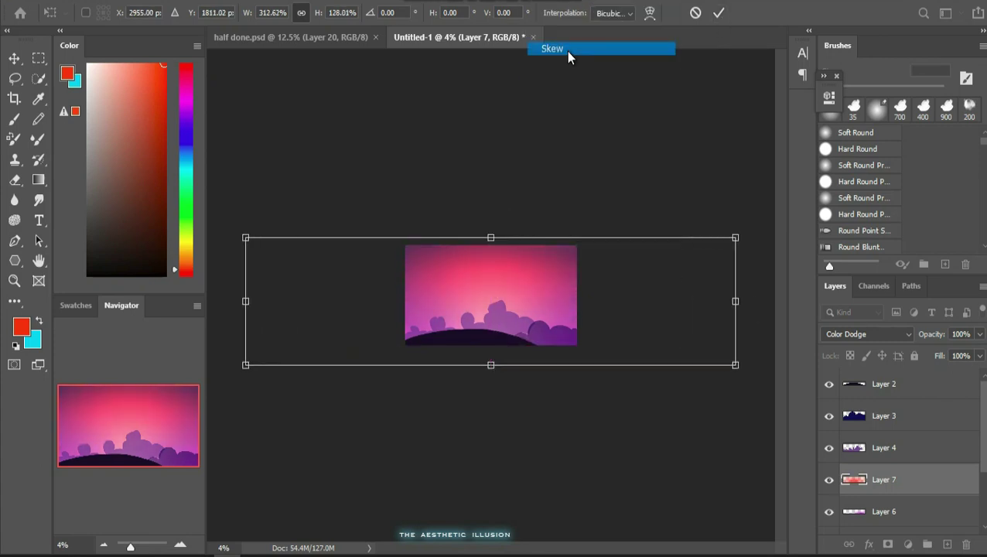
right_click(593, 187)
click(529, 115)
click(344, 12)
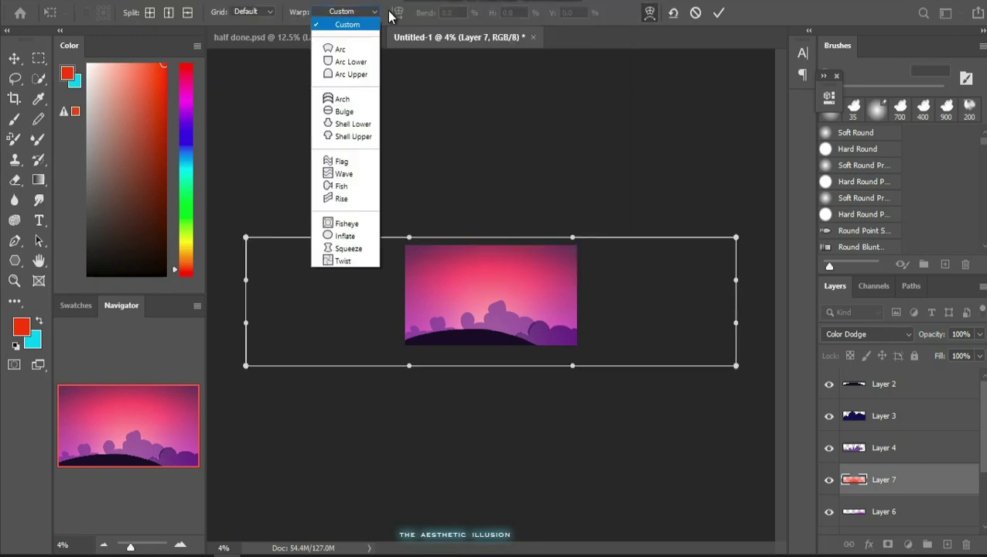
click(342, 100)
drag(512, 276, 512, 309)
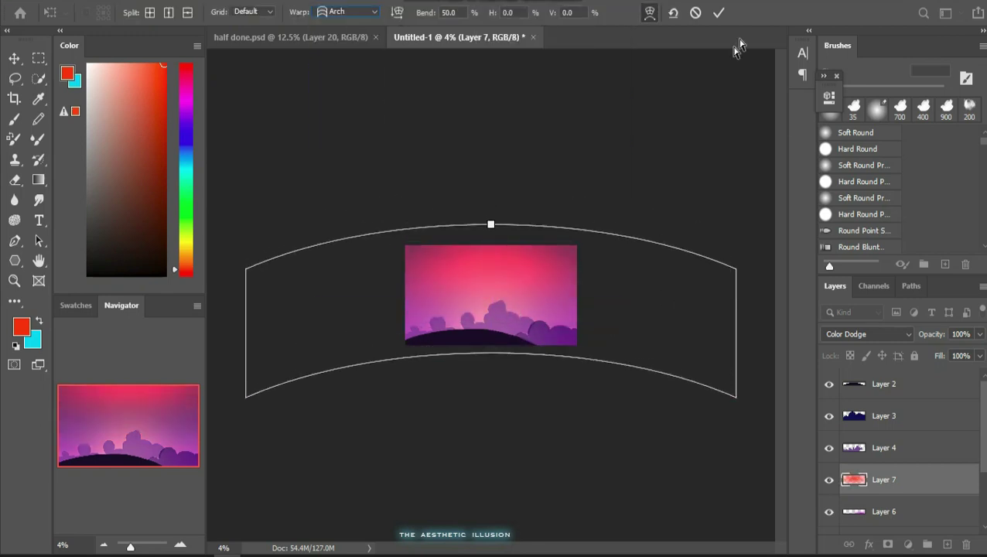
click(719, 13)
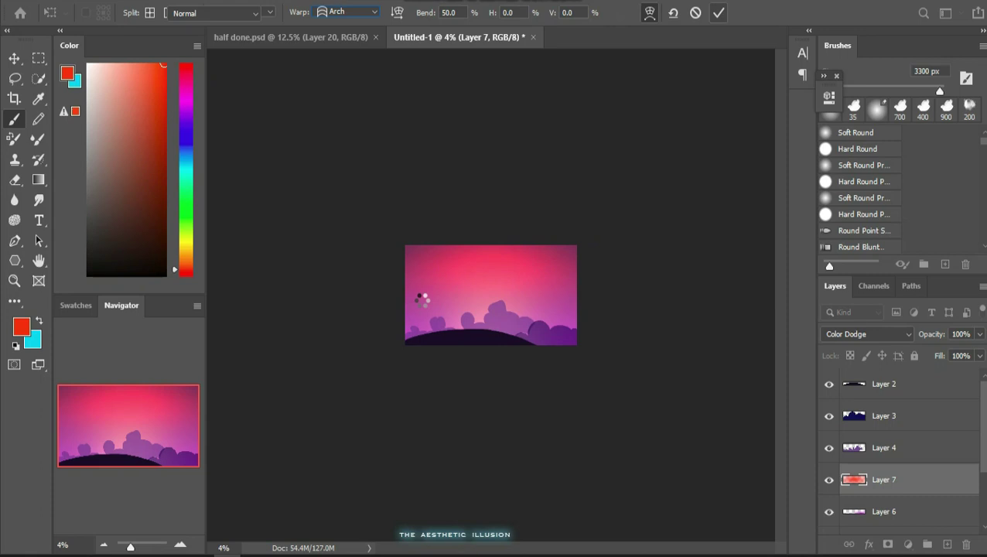
Lower Layer 7's opacity to 78% and move the red glow down toward the horizon
key(ctrl+0)
mouse_move(976, 354)
mouse_down()
mouse_move(938, 352)
mouse_move(968, 357)
mouse_up()
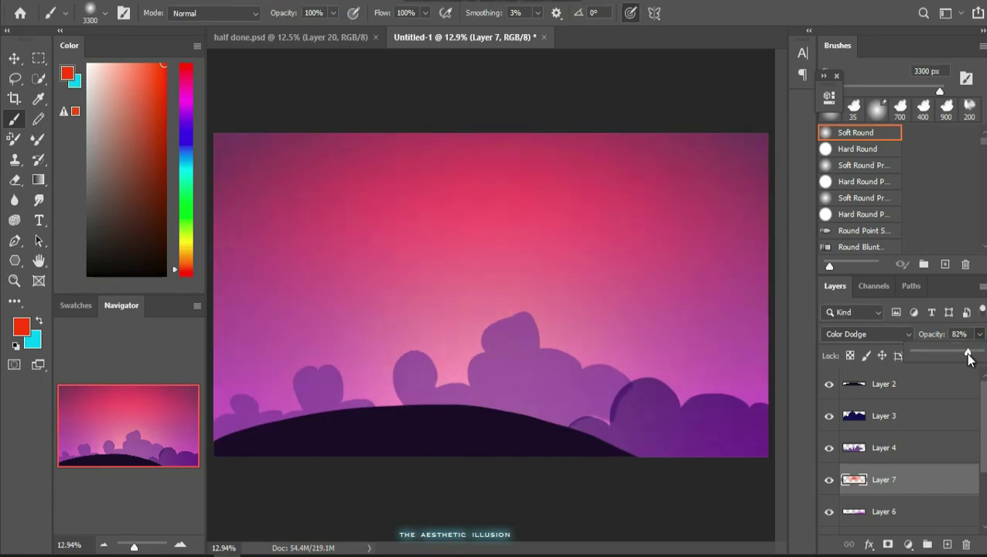
key(v)
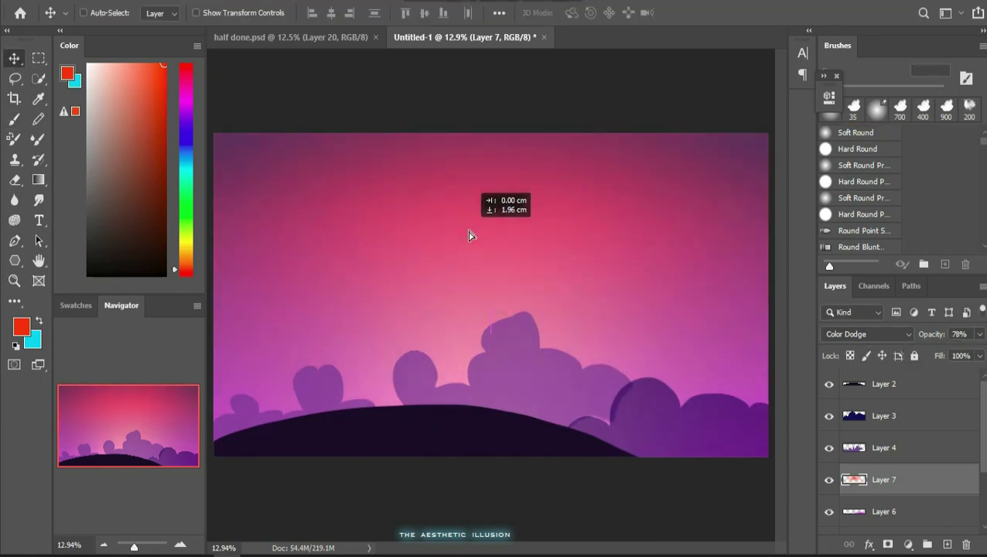
drag(514, 248, 504, 312)
Soften the red glow on Layer 7 with a Gaussian Blur of 654.6 pixels radius
click(197, 1)
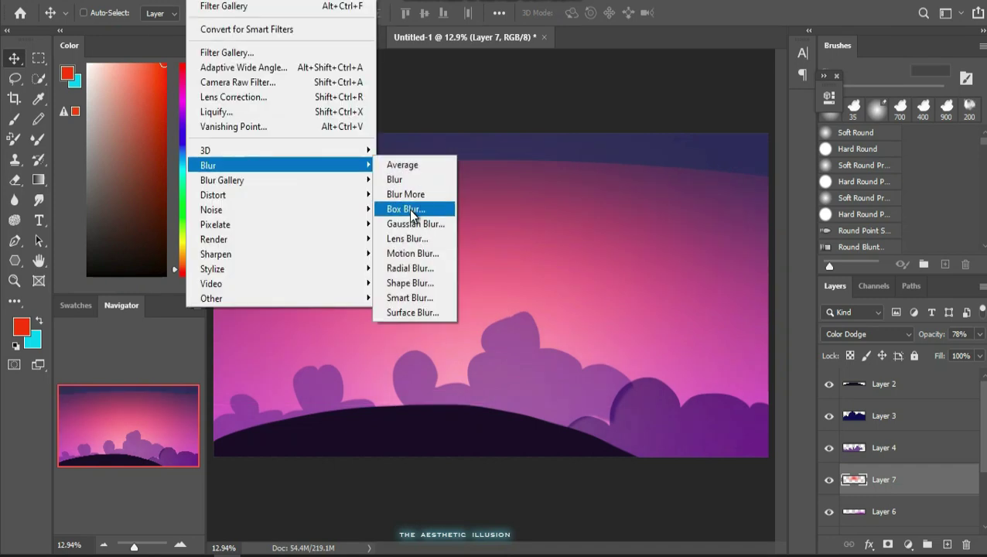
click(407, 224)
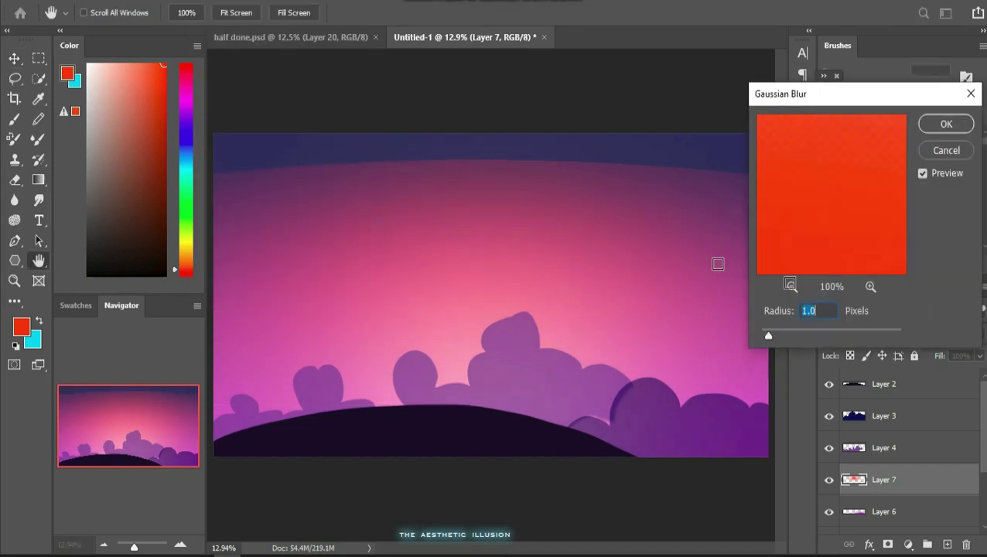
drag(764, 330, 887, 334)
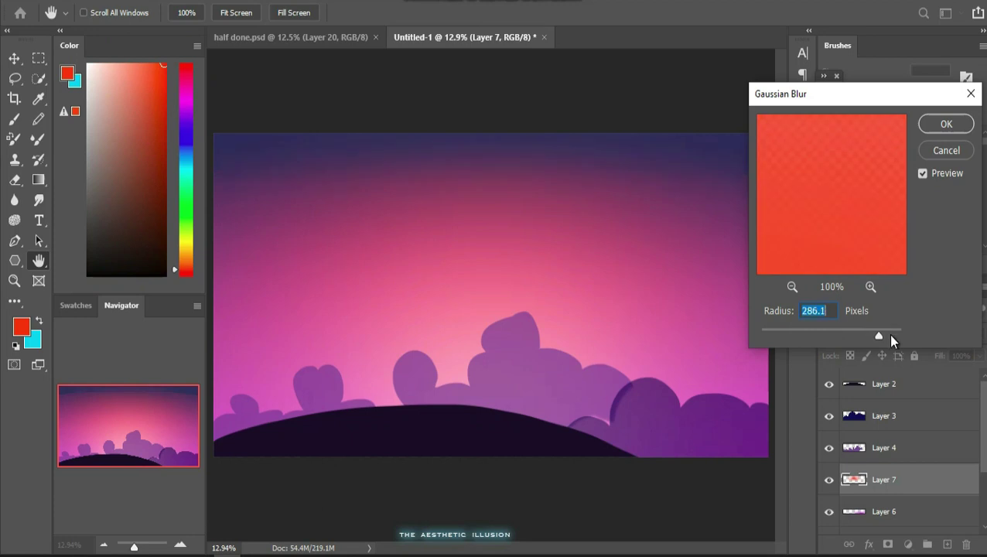
click(946, 124)
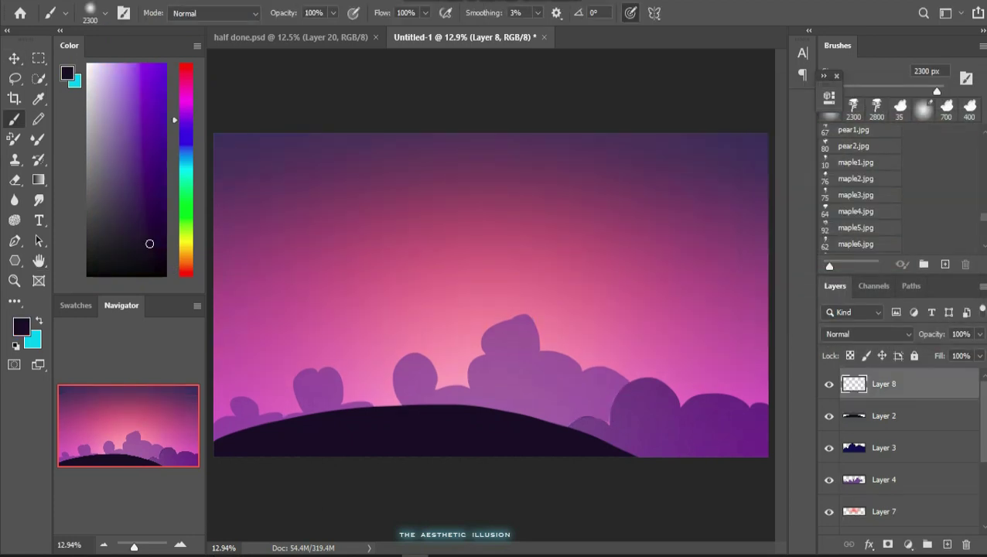
Stamp a dark leafy tree silhouette at 2300 px on the hill's left slope and clip a new layer to it
click(853, 109)
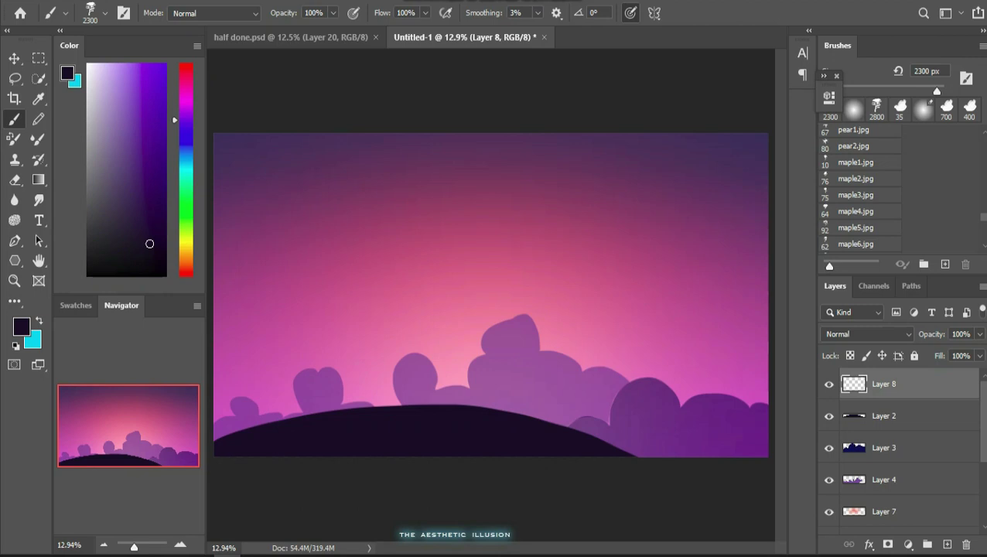
click(328, 308)
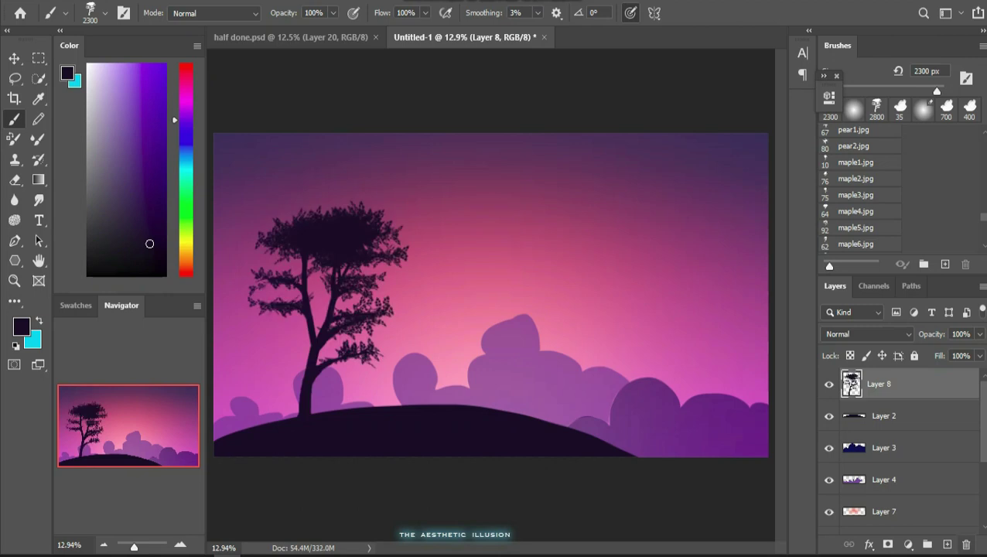
click(946, 544)
click(853, 109)
right_click(911, 383)
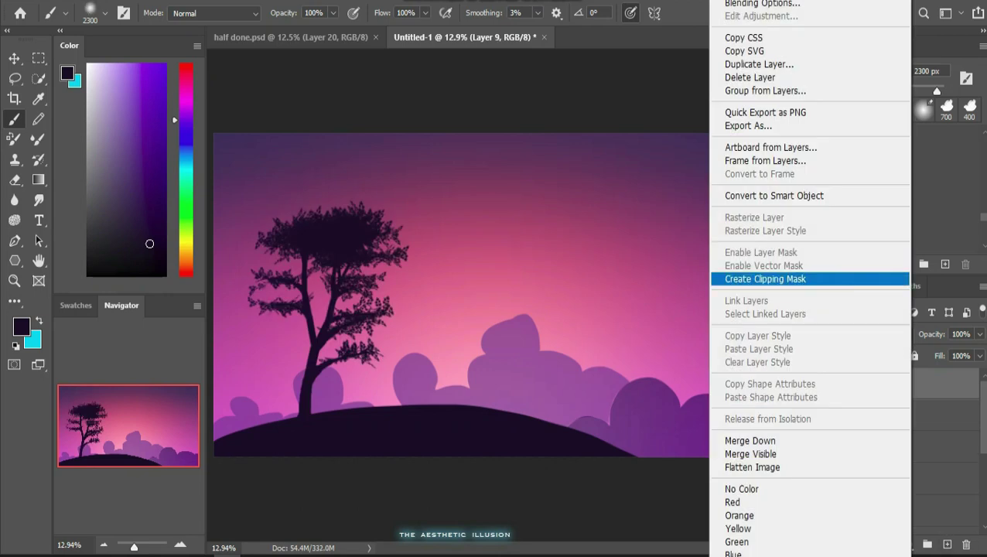
click(765, 278)
Choose a bright orange and dab it with a large soft brush over the right side of the tree's crown
click(185, 249)
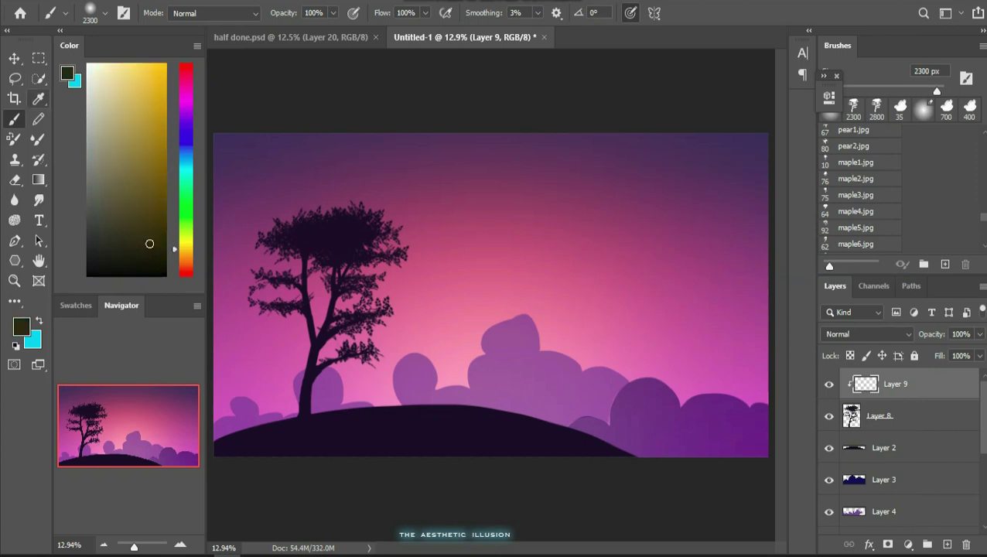
click(186, 260)
click(164, 65)
click(415, 243)
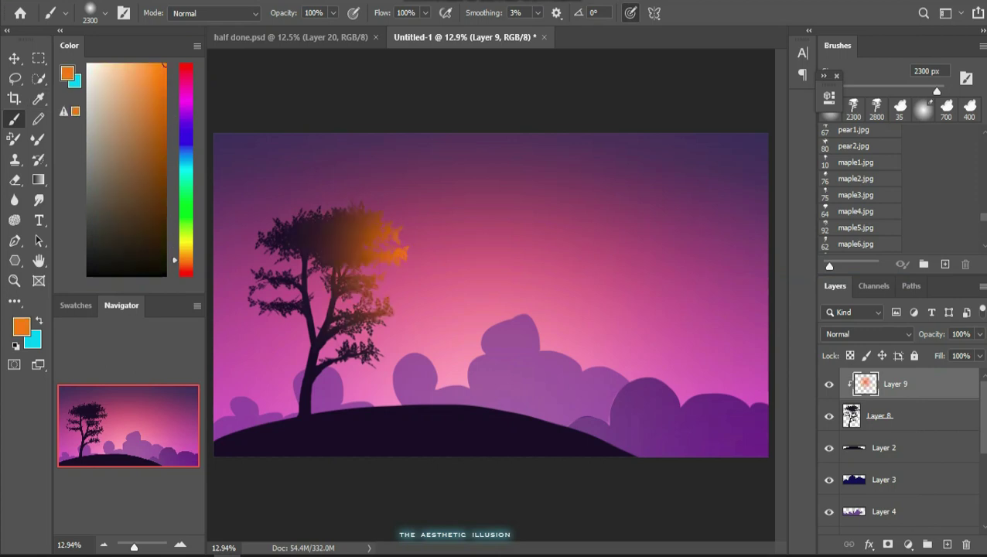
Blend the orange glow on Layer 9 as Color Dodge at 28% opacity, adding another dab over the tree's crown
click(866, 334)
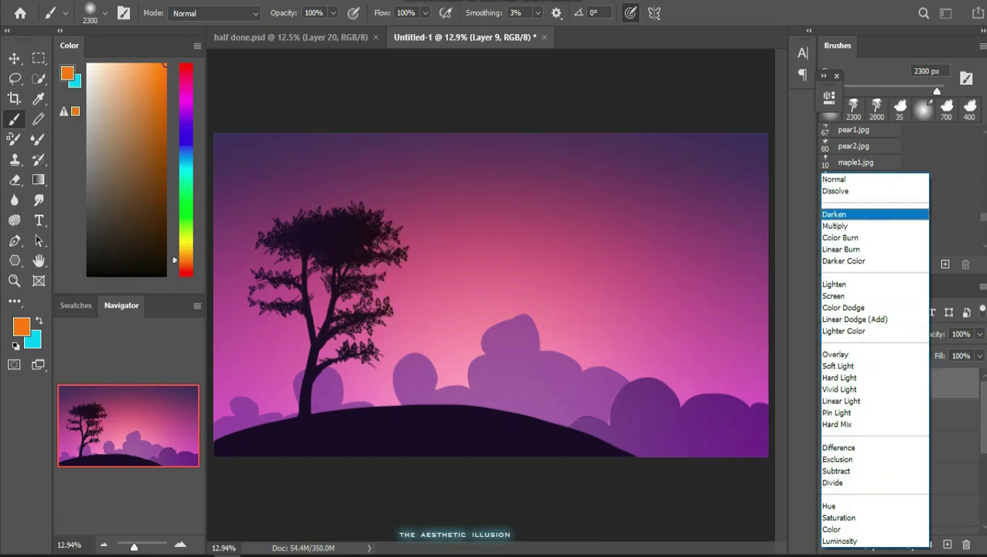
click(843, 308)
click(331, 209)
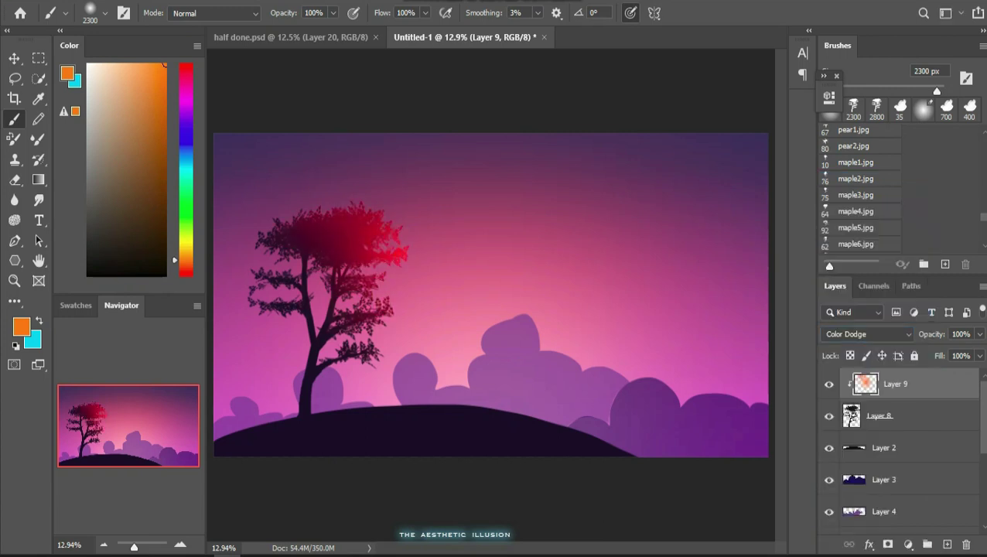
click(979, 334)
drag(983, 353, 931, 353)
Reduce the soft brush to 1600 px and 25% opacity and lightly tint more of the tree orange
key(bracketleft)
key(bracketleft)
key(bracketleft)
key(bracketleft)
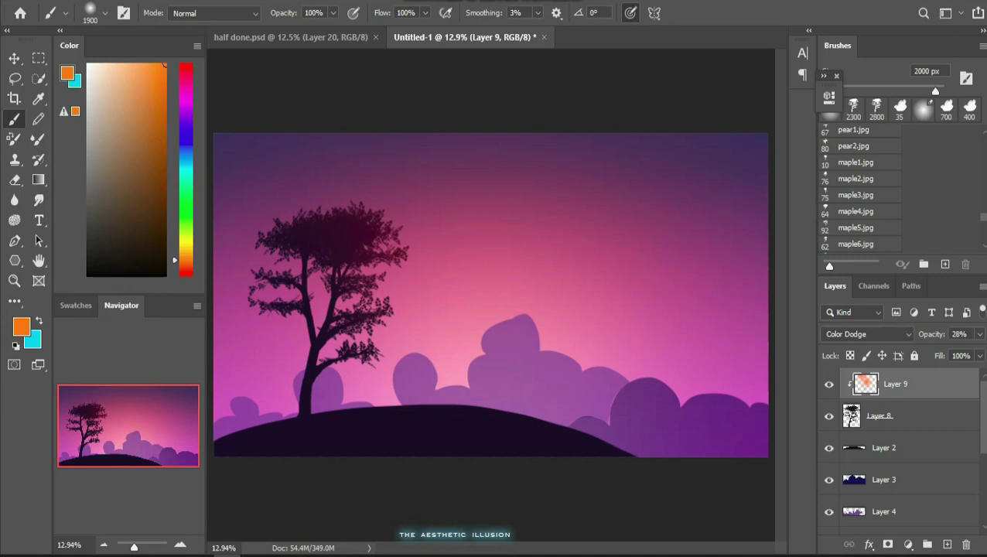
click(276, 232)
key(ctrl+z)
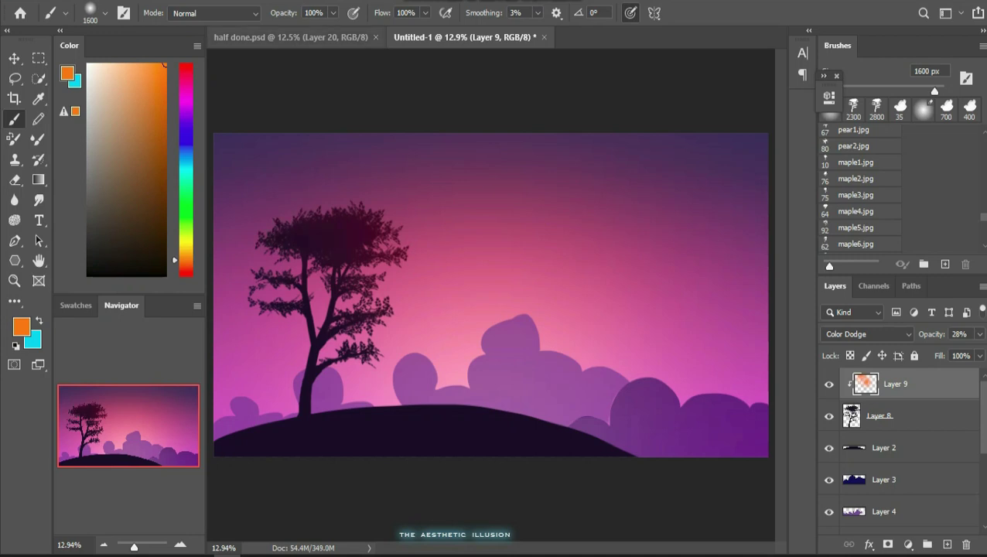
click(333, 13)
key(Return)
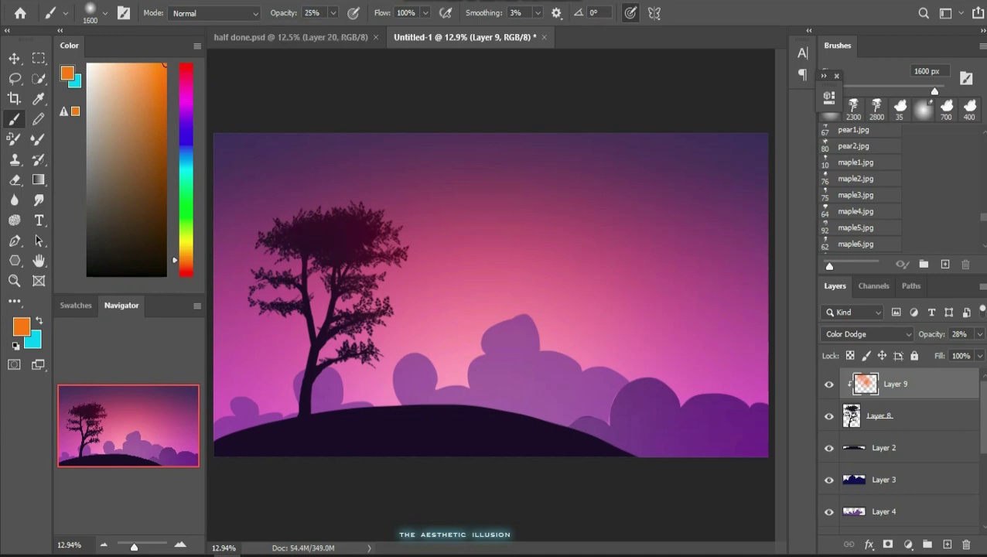
Add a new layer above Layer 2 and outline a slanted trunk shadow with the Pen tool from the tree's base past the canvas edge
click(889, 447)
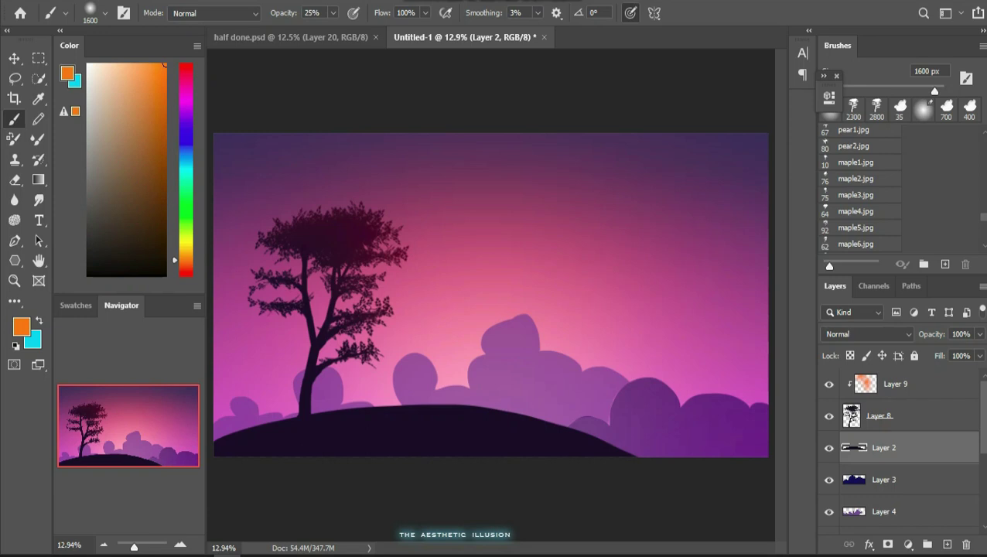
click(947, 545)
click(15, 79)
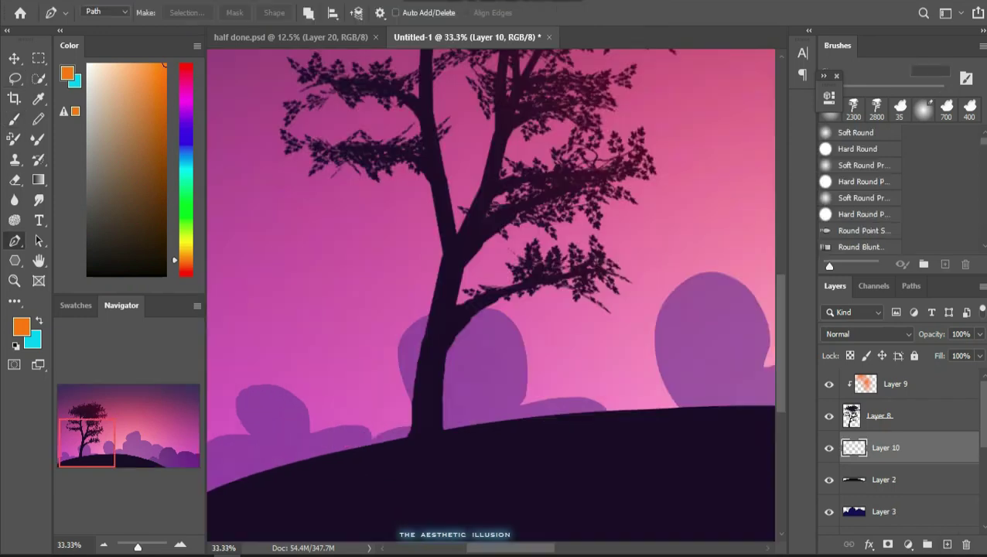
mouse_move(406, 438)
mouse_down()
mouse_move(442, 397)
mouse_move(406, 439)
mouse_up()
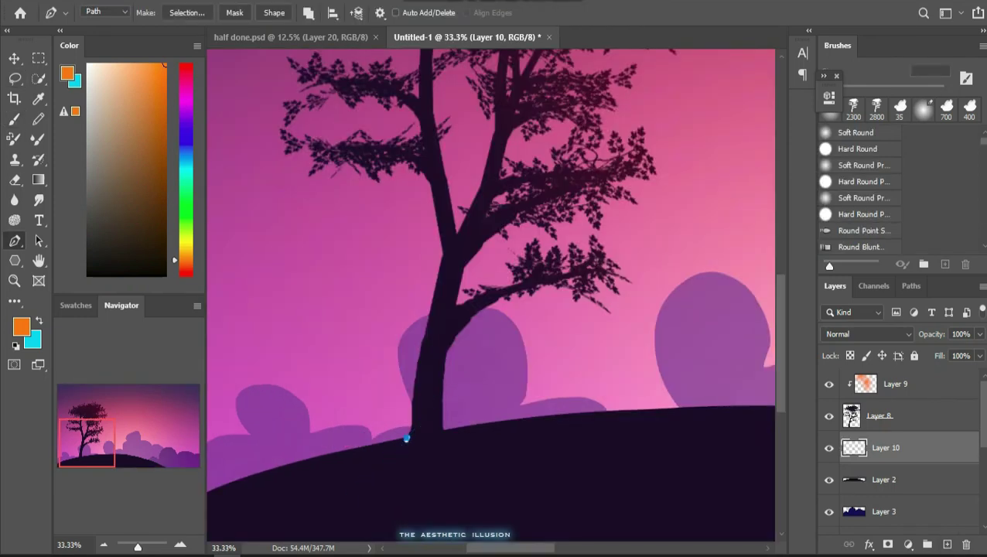
click(357, 495)
scroll(311, 517, down, 2)
click(311, 517)
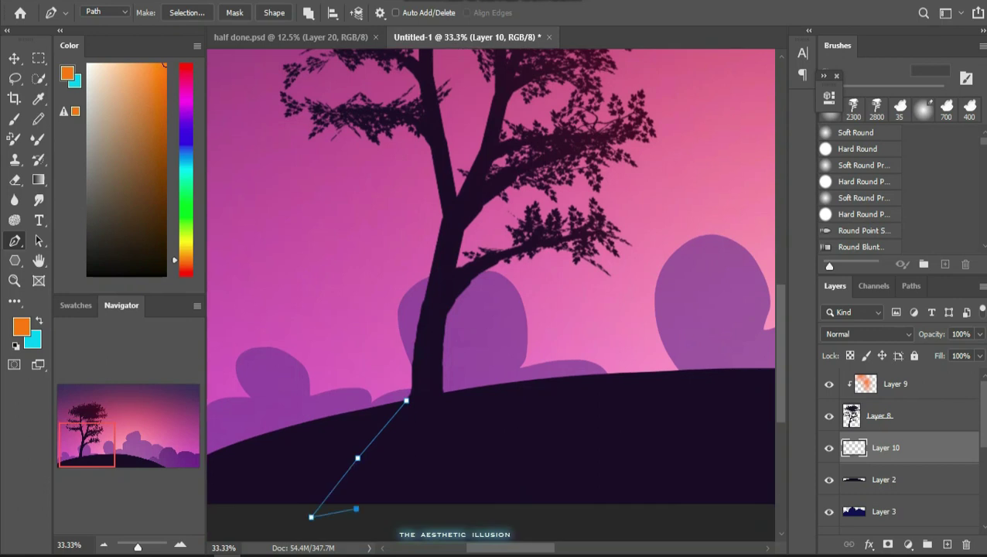
click(443, 396)
Convert the trunk shadow path into a selection
right_click(405, 88)
click(433, 153)
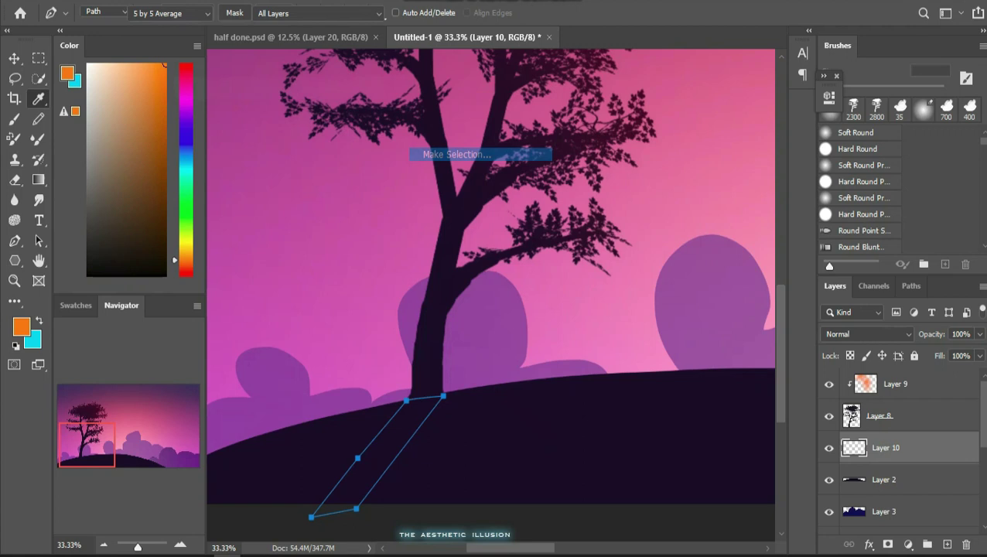
click(360, 118)
Fill the shadow selection with a near-black shade of the hill colour using the Soft Round brush at 100% opacity
click(38, 99)
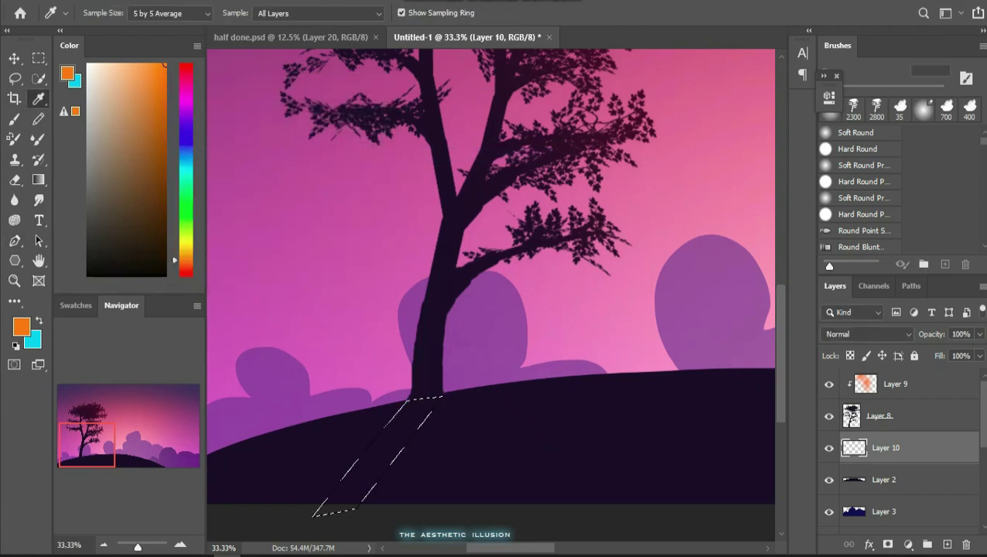
click(371, 448)
click(152, 271)
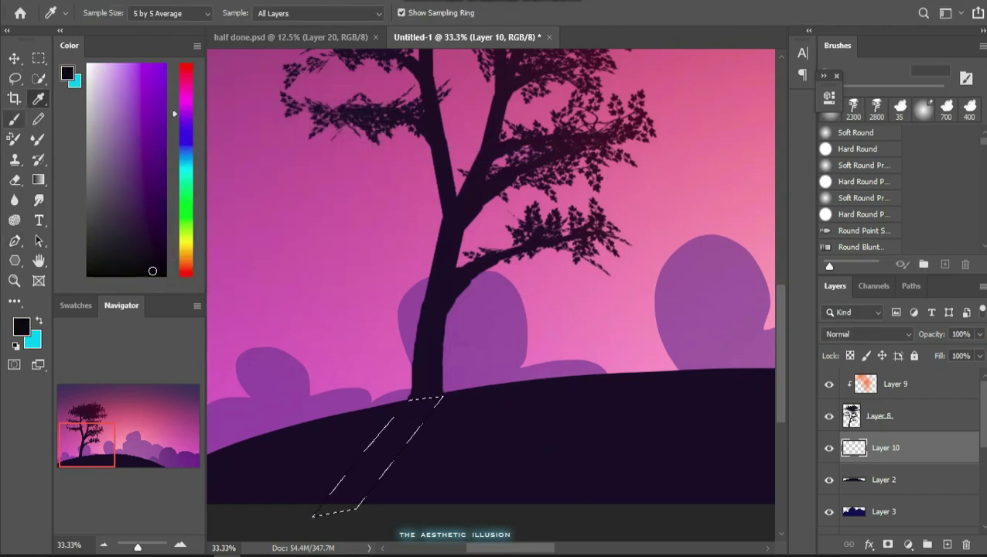
key(b)
mouse_move(333, 13)
mouse_down()
mouse_move(343, 30)
mouse_move(377, 31)
mouse_up()
click(333, 13)
click(856, 132)
scroll(433, 348, down, 2)
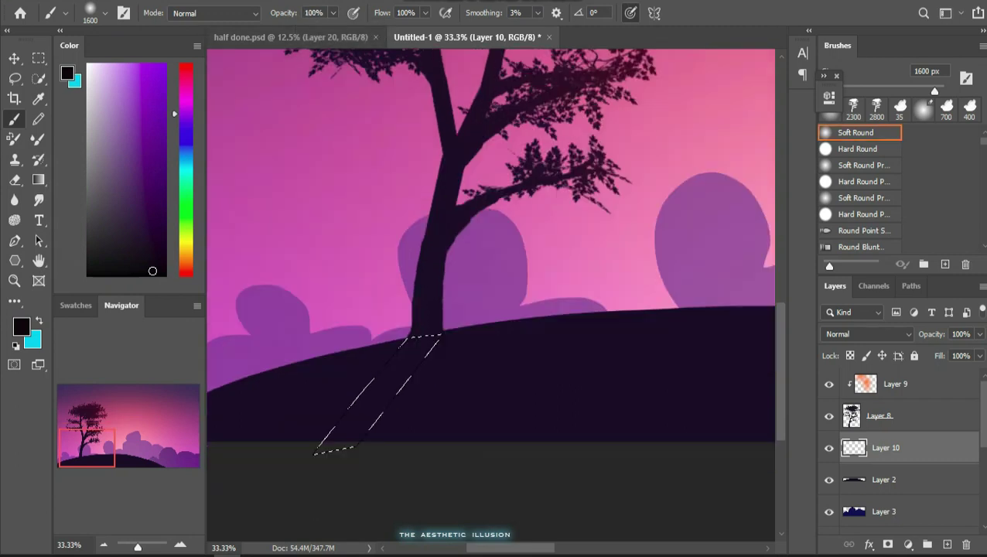
click(340, 402)
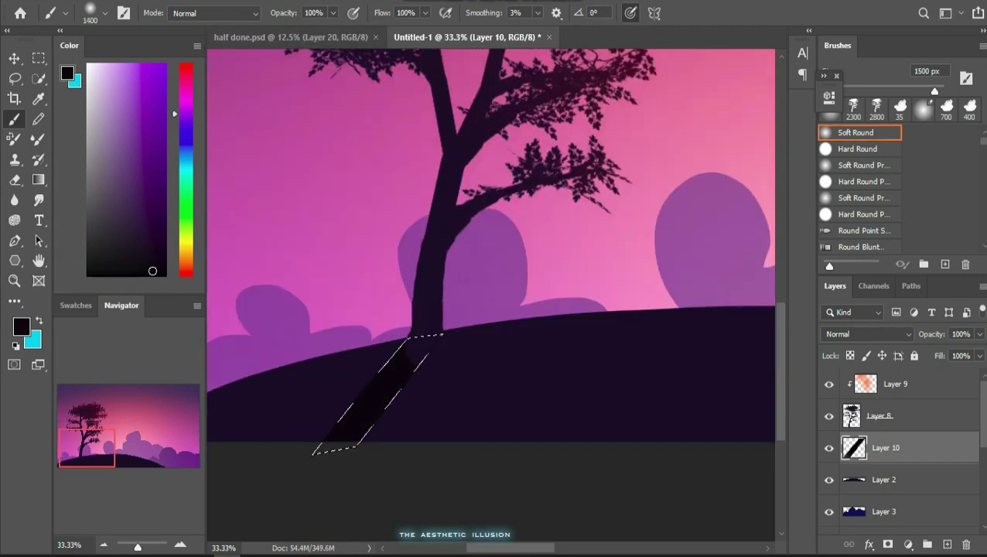
key(bracketleft)
key(bracketleft)
key(bracketleft)
Move Layer 10 to the top of the layer stack and deselect the shadow area
drag(890, 448, 889, 371)
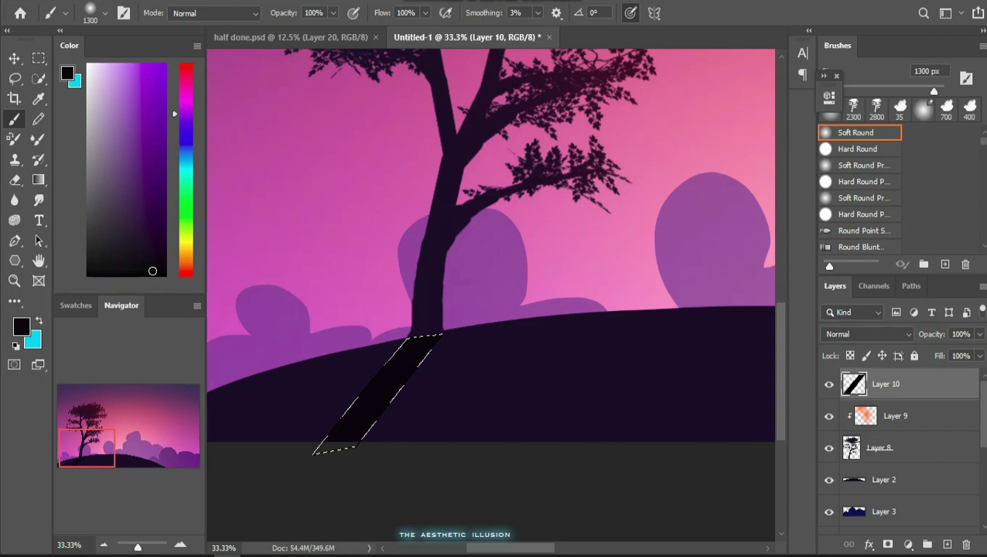
key(ctrl+d)
key(l)
key(ctrl+0)
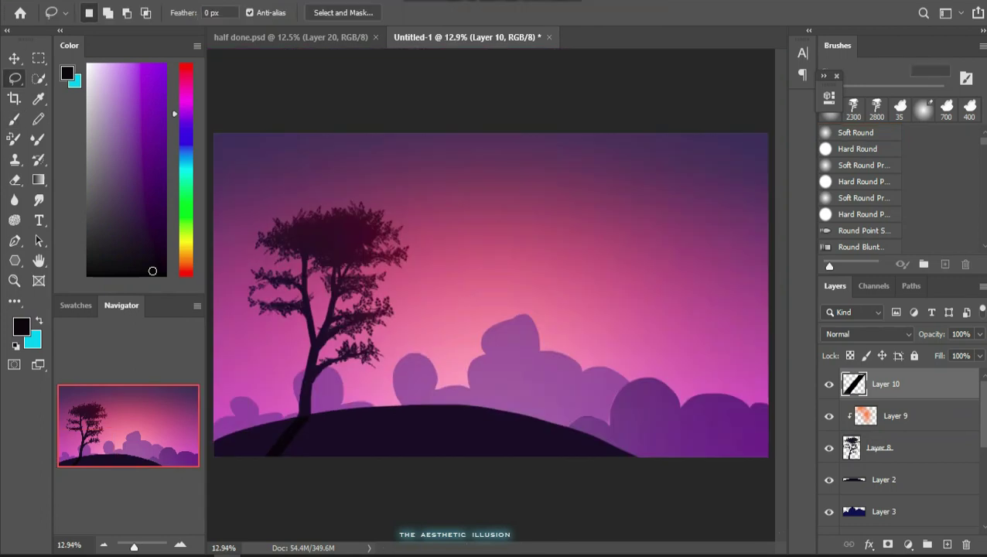
Soften the trunk shadow on Layer 10 with a light Gaussian Blur of about 7.4 pixels
click(196, 2)
mouse_move(210, 166)
click(414, 223)
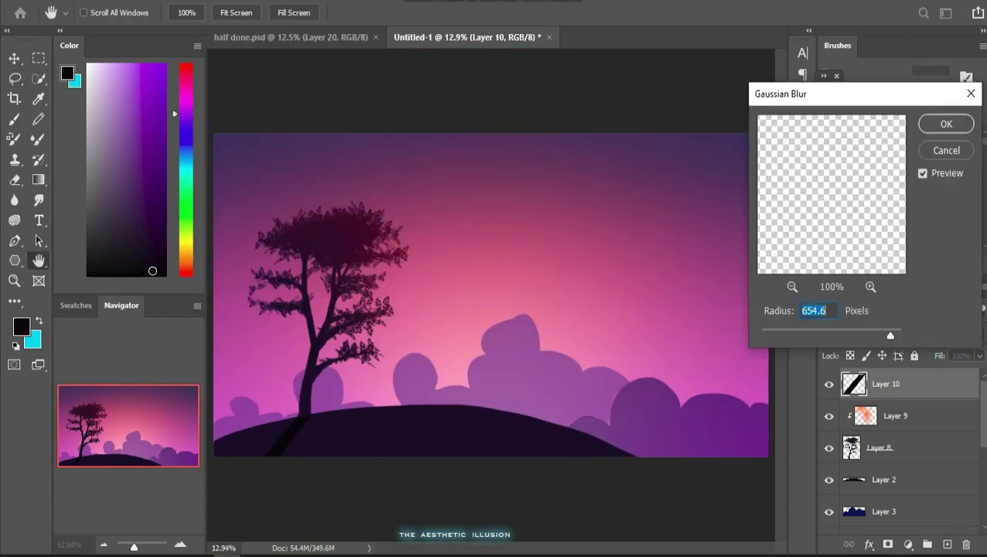
text(7.4)
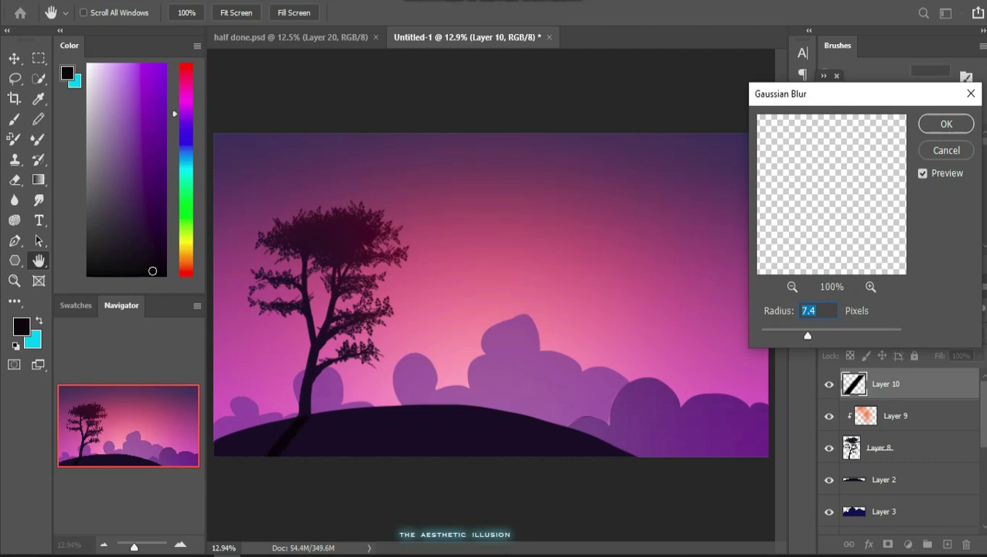
mouse_move(807, 336)
mouse_down()
mouse_move(836, 336)
mouse_move(812, 336)
mouse_up()
key(Return)
Skew the trunk shadow so its lower end spreads wider to both sides, and apply the transformation
key(ctrl+t)
right_click(286, 160)
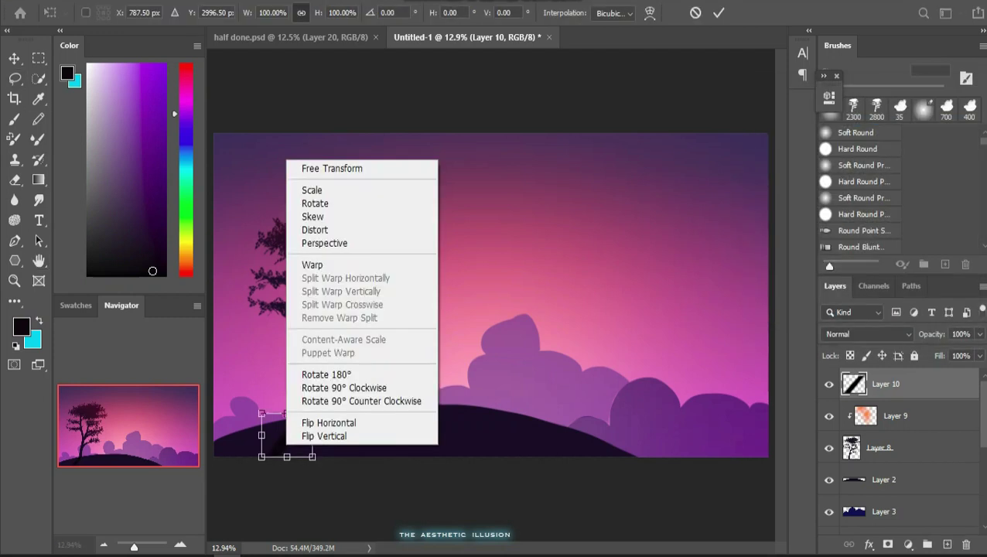
click(313, 216)
drag(311, 456, 341, 460)
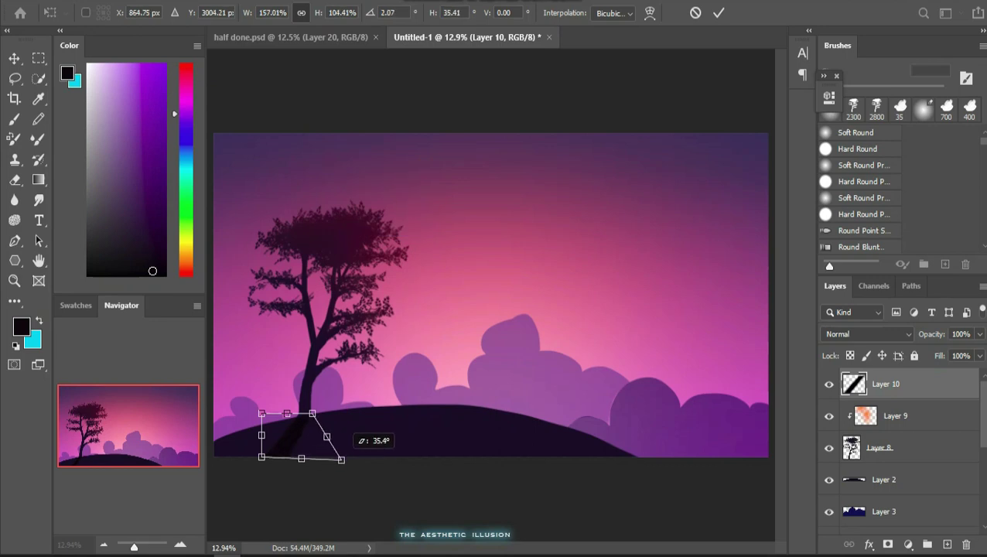
drag(261, 456, 244, 460)
click(718, 13)
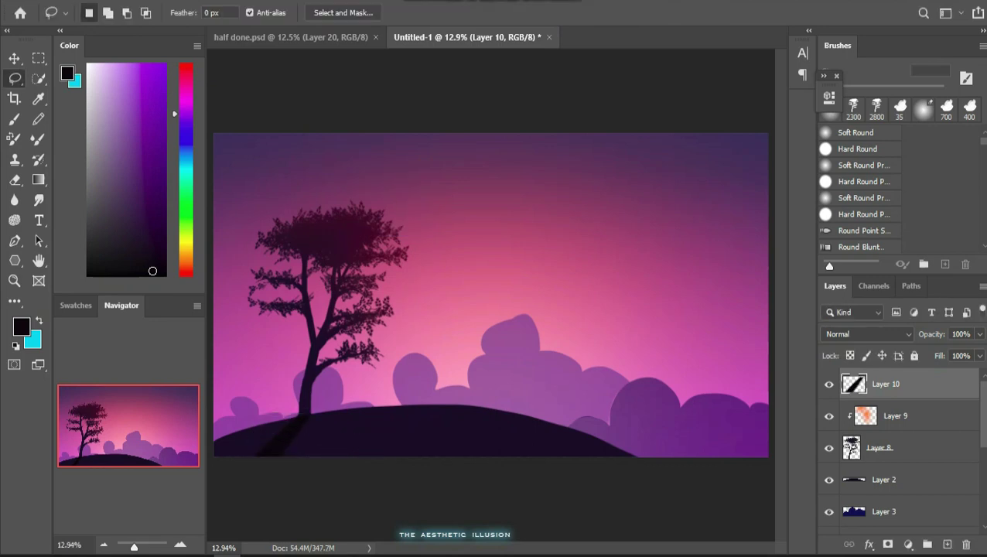
Add a new layer above Layer 2 and scatter small white stars across the sky with a 40 px hard round brush
click(889, 479)
click(945, 543)
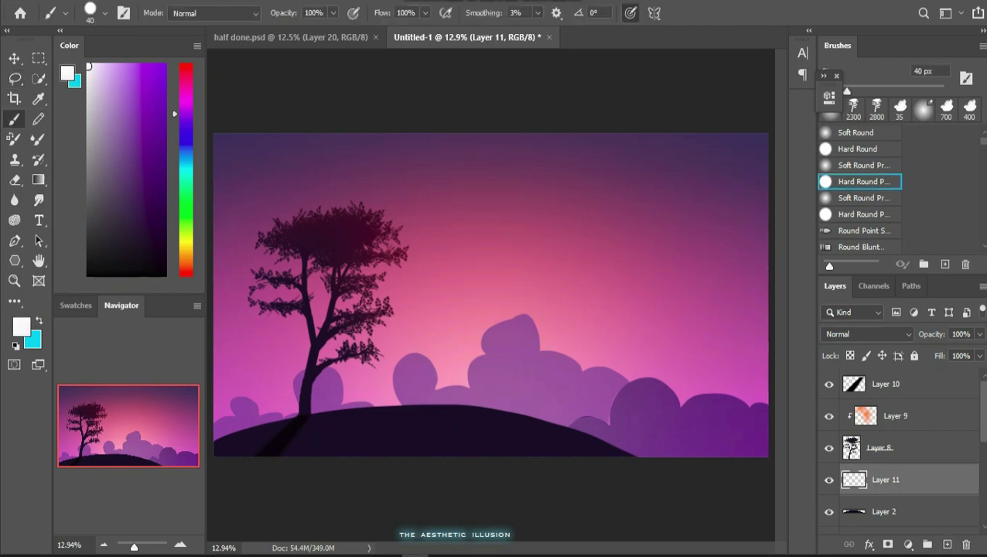
click(584, 279)
click(669, 283)
click(644, 158)
click(427, 155)
click(294, 175)
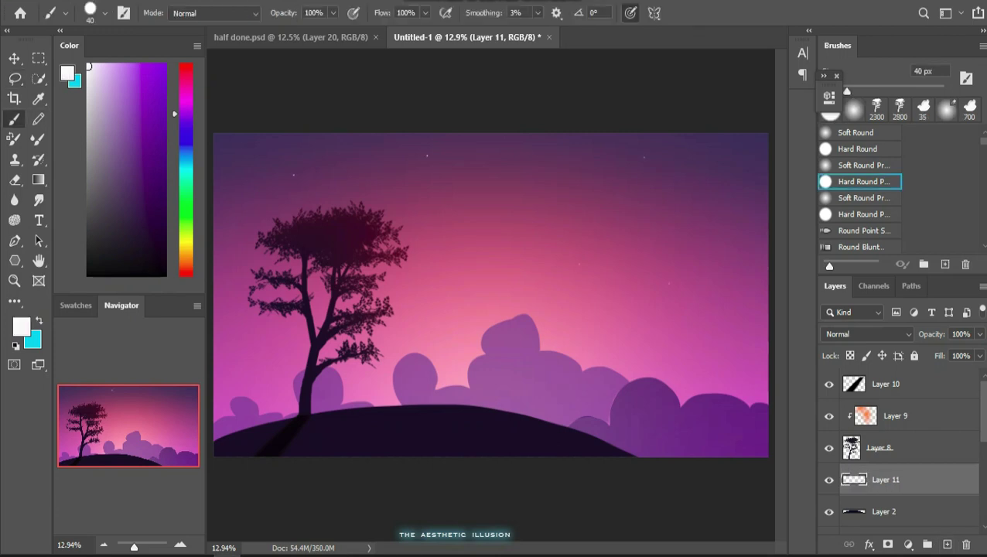
click(579, 264)
click(588, 342)
Add an Outer Glow effect to the star layer, Layer 11, using the Screen blend mode
right_click(904, 480)
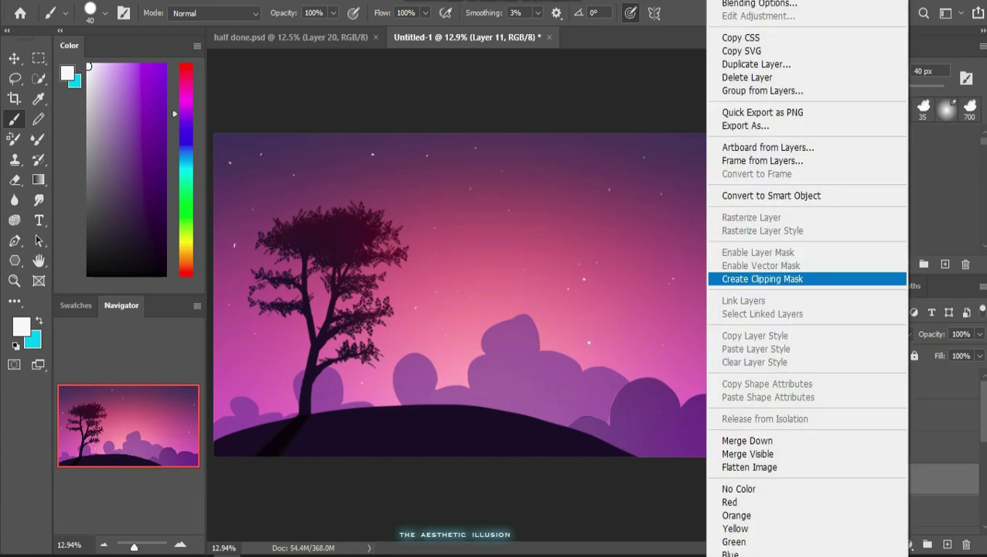
click(804, 4)
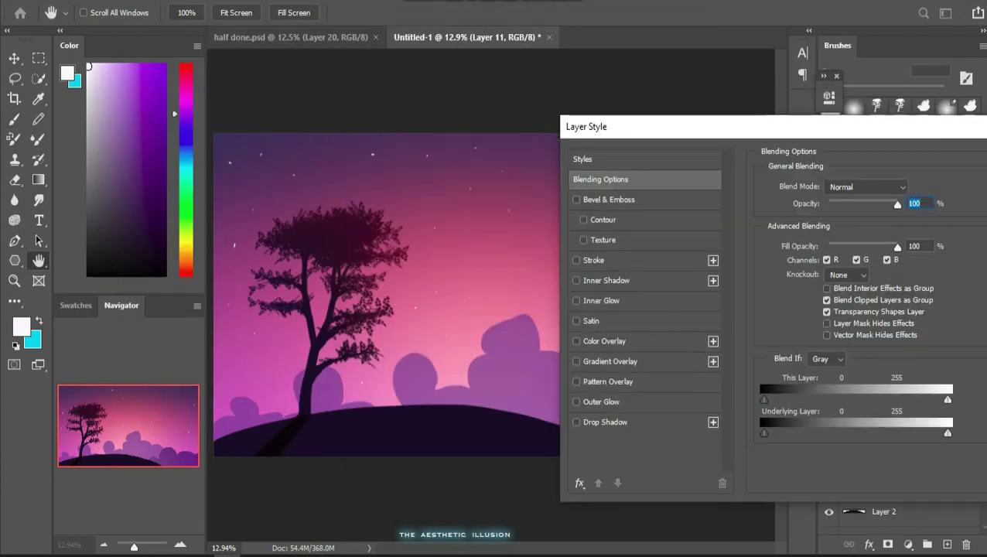
click(601, 396)
click(576, 397)
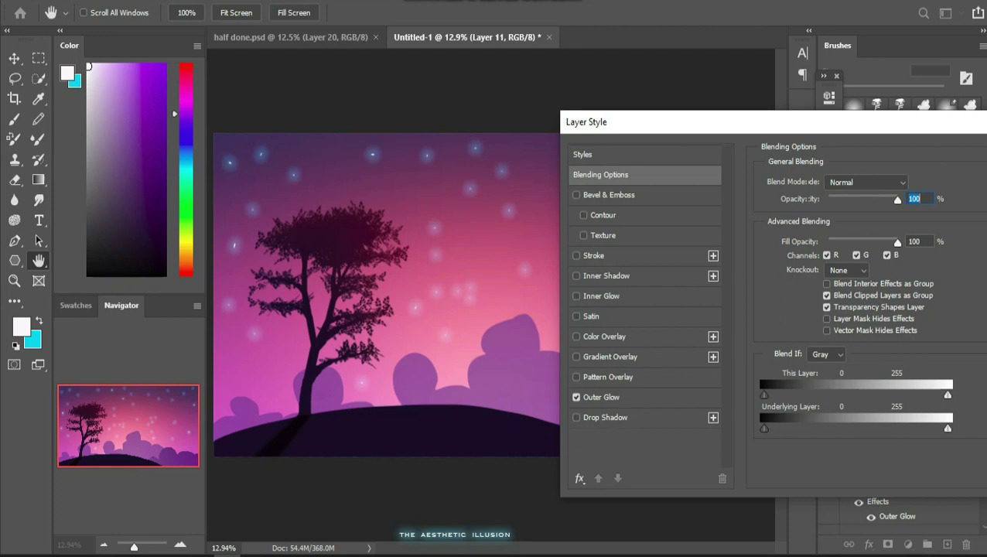
click(607, 397)
click(858, 181)
click(850, 179)
click(853, 182)
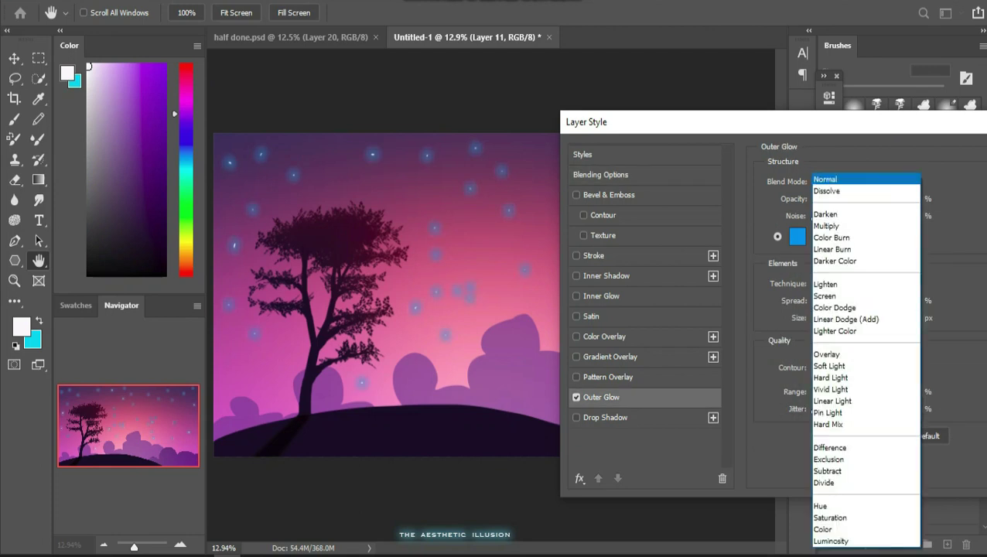
click(851, 296)
Set the stars' Outer Glow colour to a bright orange
click(797, 236)
click(800, 263)
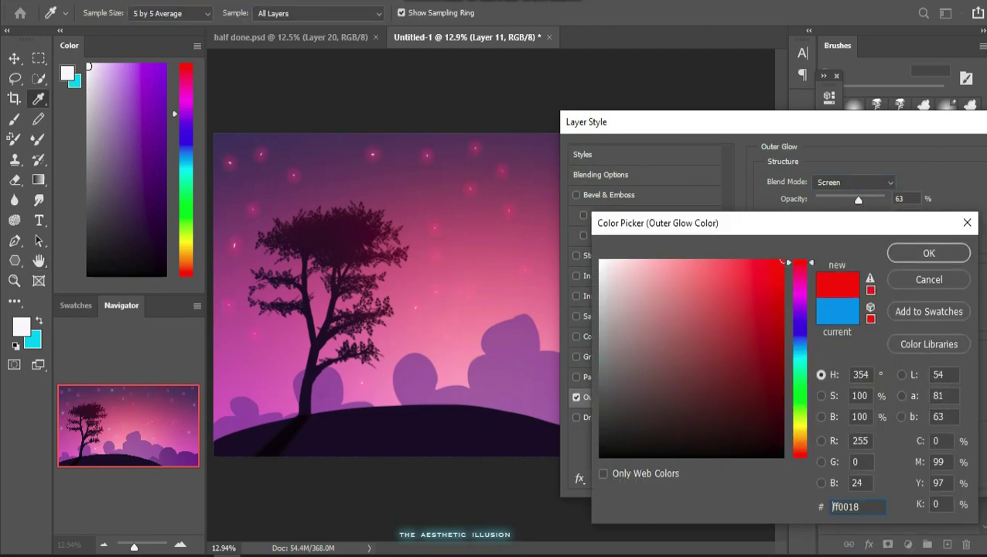
click(799, 453)
drag(799, 454, 799, 441)
click(928, 253)
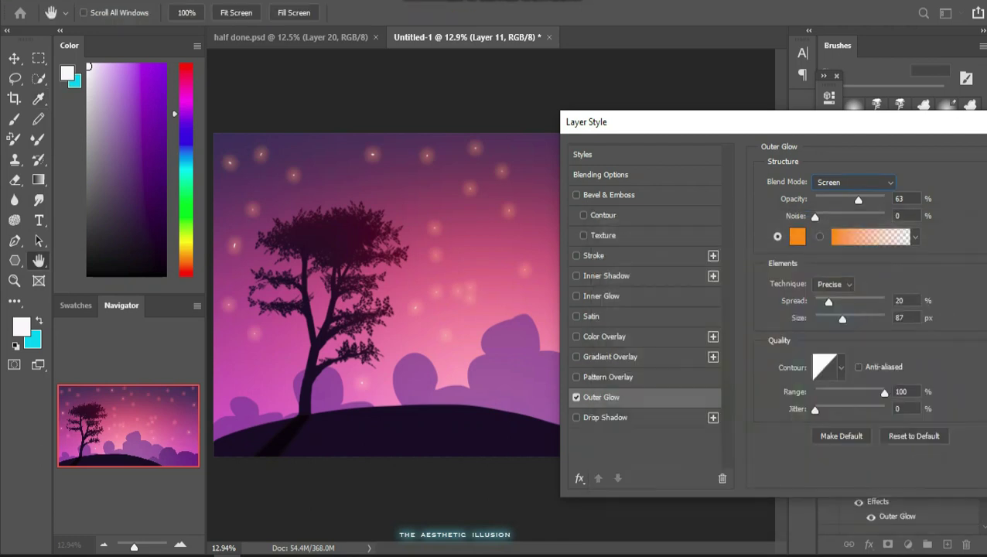
Reduce the stars' Outer Glow to 13% opacity with the Softer technique, 15% spread and 4 px size, and apply the layer style
text(7)
key(Return)
text(24)
key(Return)
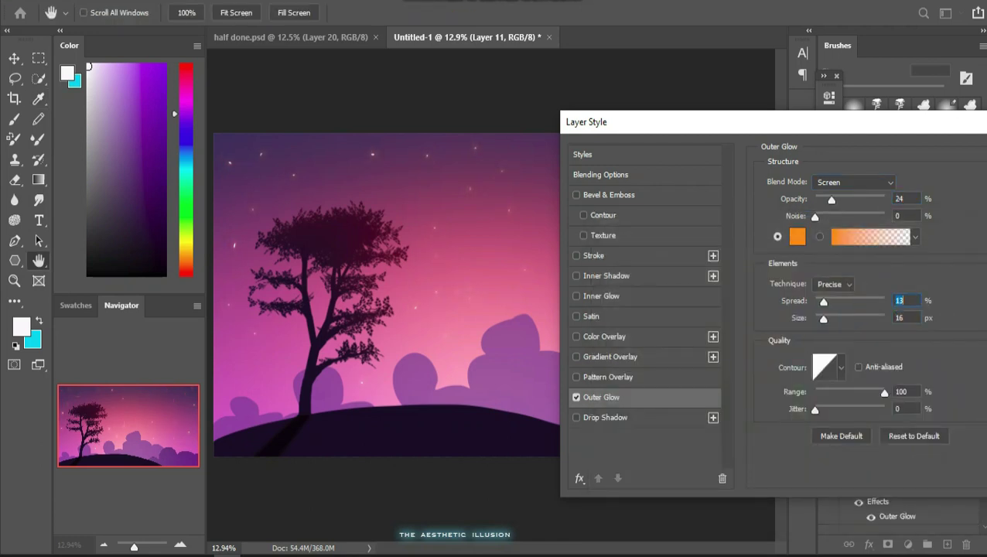
click(833, 284)
click(826, 296)
text(15)
key(Tab)
text(4)
drag(832, 200, 823, 200)
drag(773, 122, 662, 135)
click(965, 169)
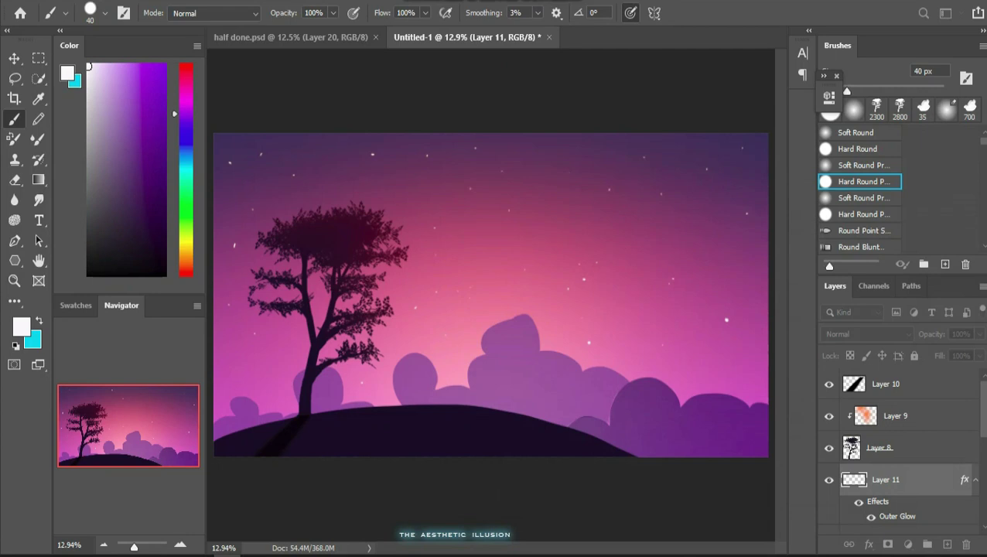
Add a new empty layer directly above Layer 11
key(ctrl+shift+alt+n)
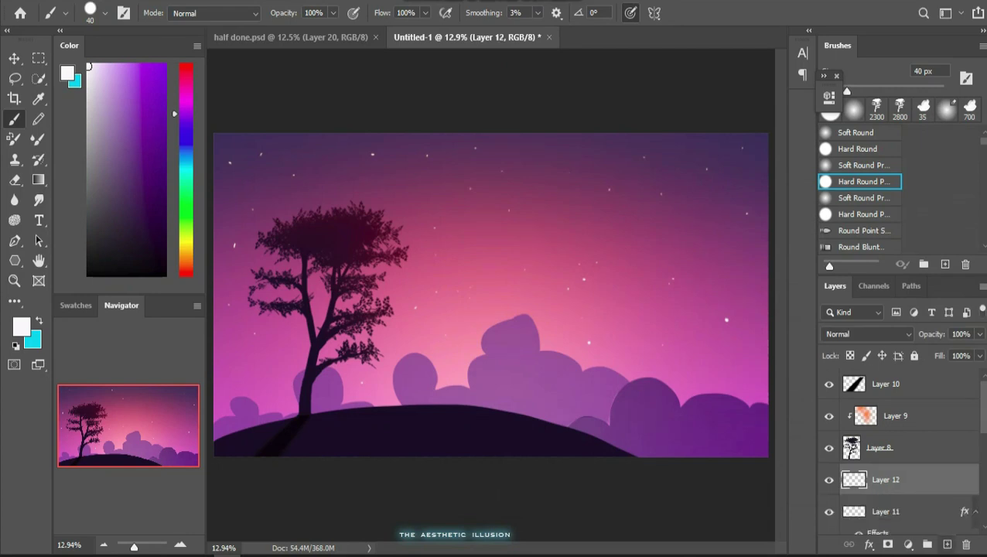
drag(476, 268, 595, 198)
key(ctrl+z)
drag(509, 272, 669, 184)
key(ctrl+z)
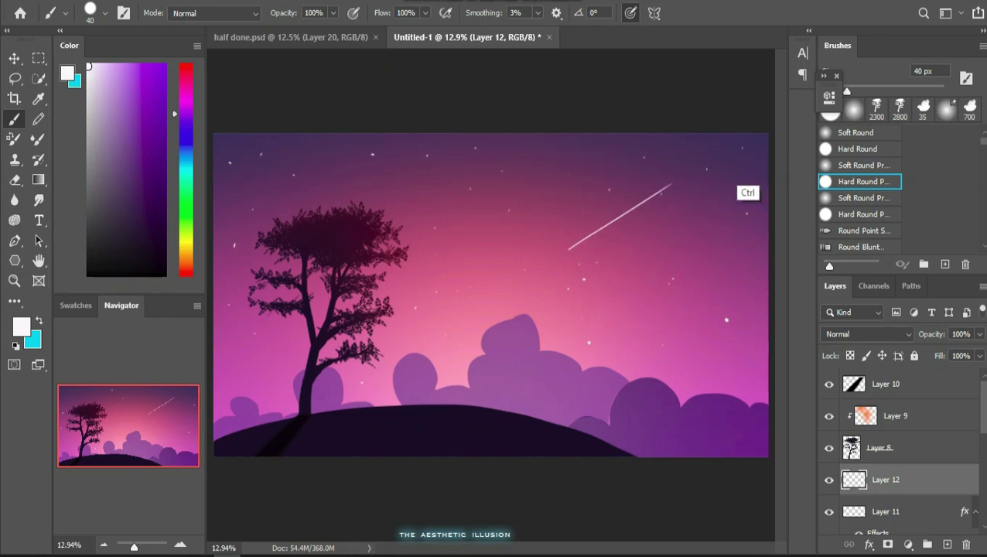
key(ctrl+z)
drag(562, 256, 633, 208)
key(ctrl+z)
Paint a white shooting star across the upper right sky with a 35 px hard round brush, tapering up to the right
key(bracketright)
drag(571, 246, 652, 200)
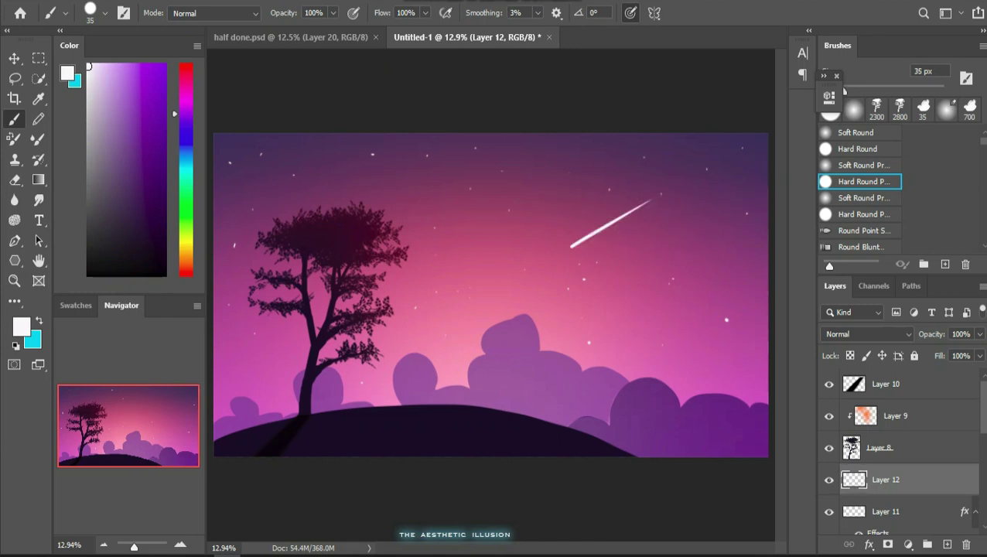
Add Outer Glow and Gradient Overlay effects to the shooting-star layer, Layer 12
right_click(886, 479)
click(843, 5)
drag(657, 133, 122, 45)
click(692, 367)
click(727, 326)
Recolour the shooting star's overlay gradient to run from bright yellow to pale cream
click(147, 142)
drag(774, 151, 818, 136)
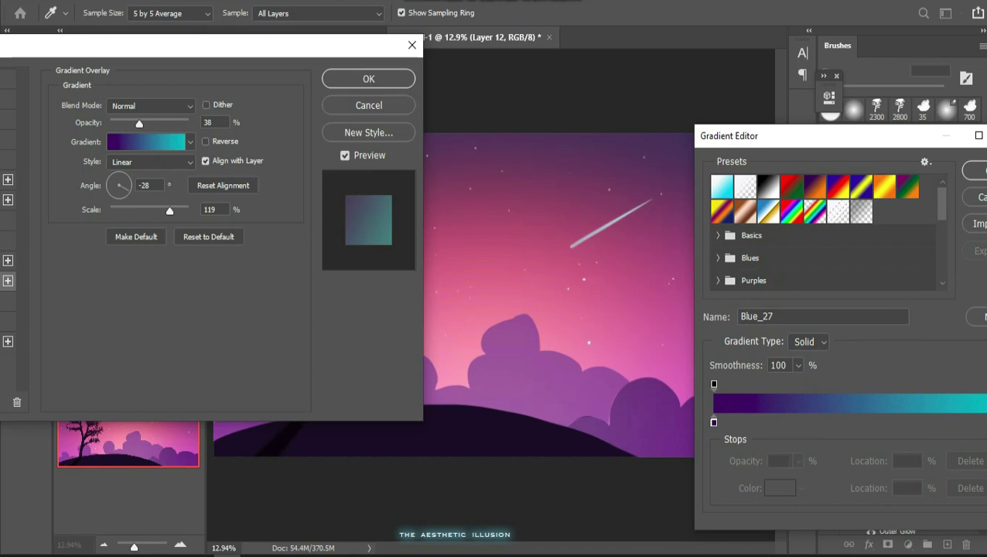
double_click(714, 422)
text(f5e11b)
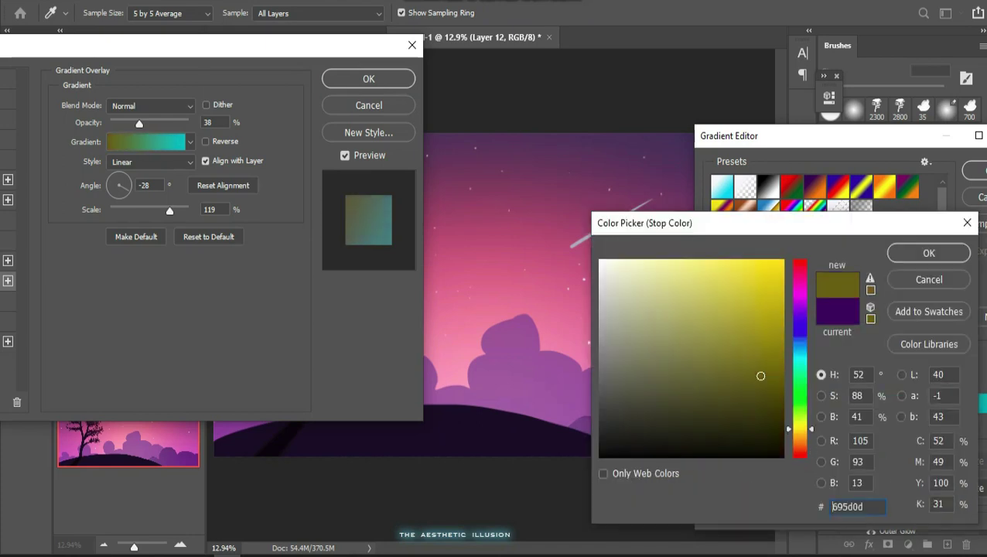
key(Return)
drag(819, 136, 734, 131)
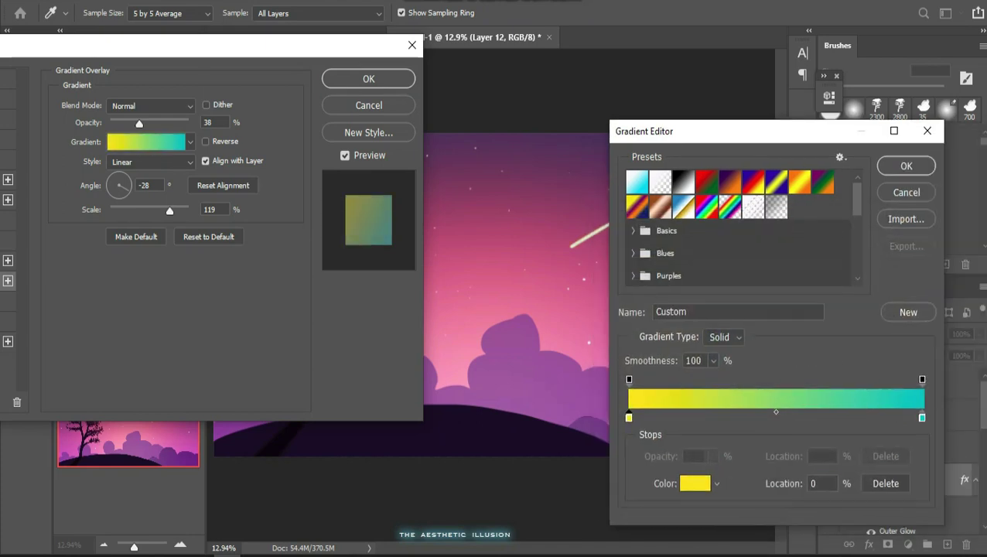
double_click(922, 417)
click(799, 433)
drag(740, 298, 631, 259)
key(Return)
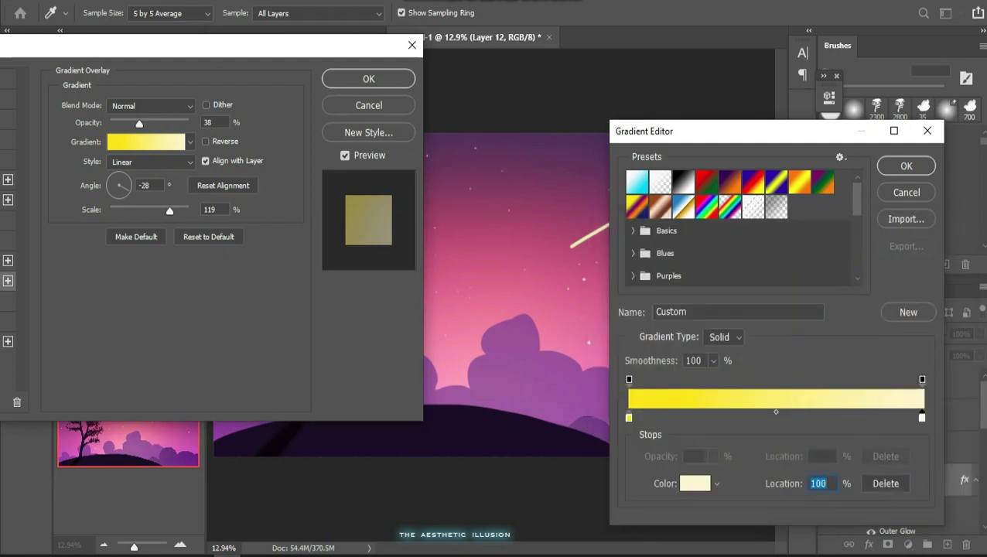
click(694, 483)
key(Return)
Change the overlay gradient's starting colour stop to orange and accept the gradient
click(628, 417)
click(694, 483)
click(799, 450)
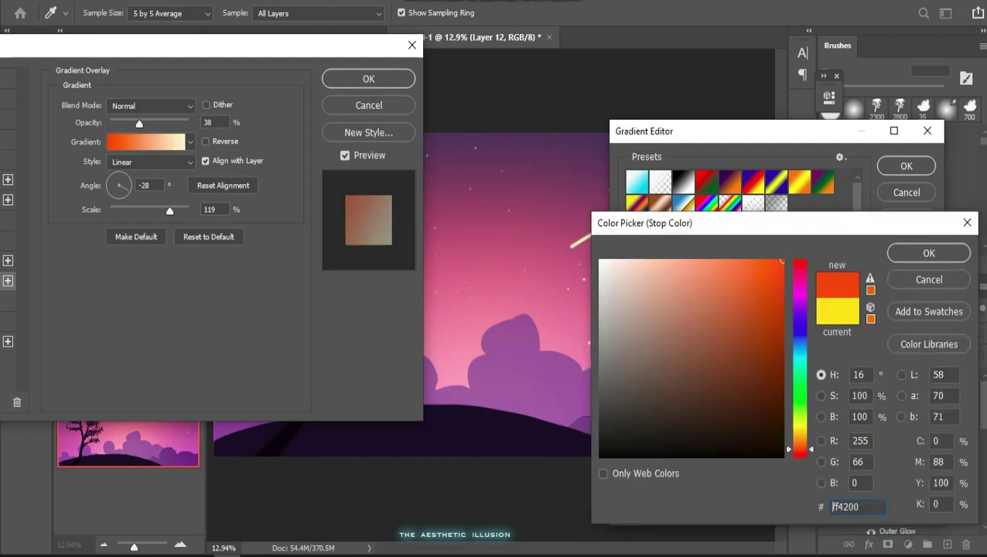
mouse_move(782, 261)
mouse_down()
mouse_move(776, 277)
mouse_move(784, 260)
mouse_up()
click(800, 444)
key(Return)
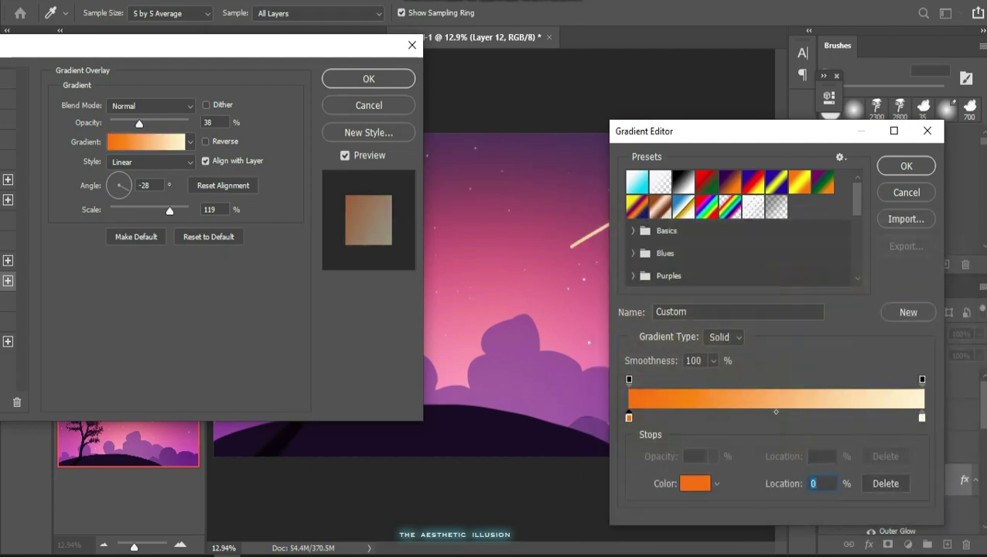
click(906, 166)
Try the Color Dodge and Screen blend modes on the gradient overlay, and return it to Normal
click(151, 105)
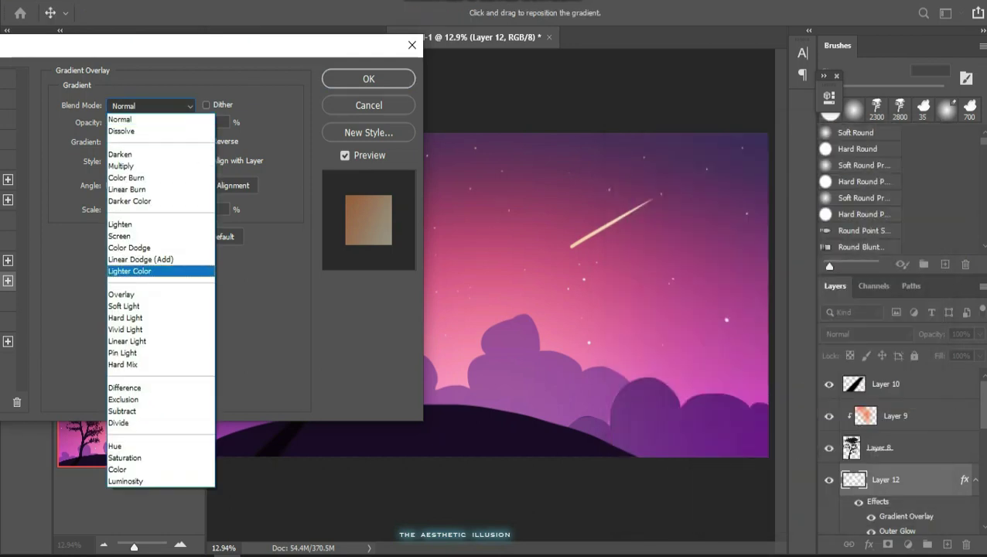
click(139, 246)
click(151, 105)
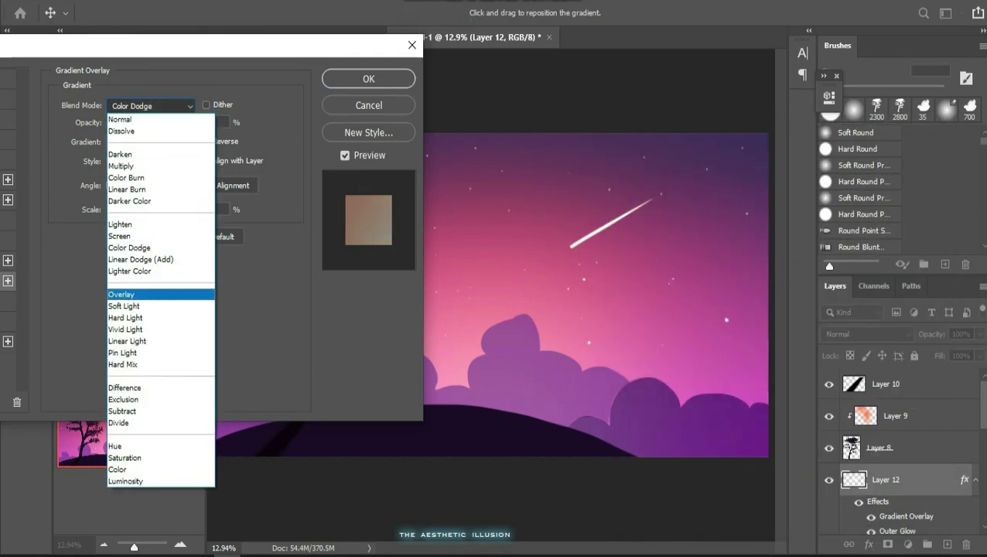
click(124, 235)
click(151, 105)
click(124, 119)
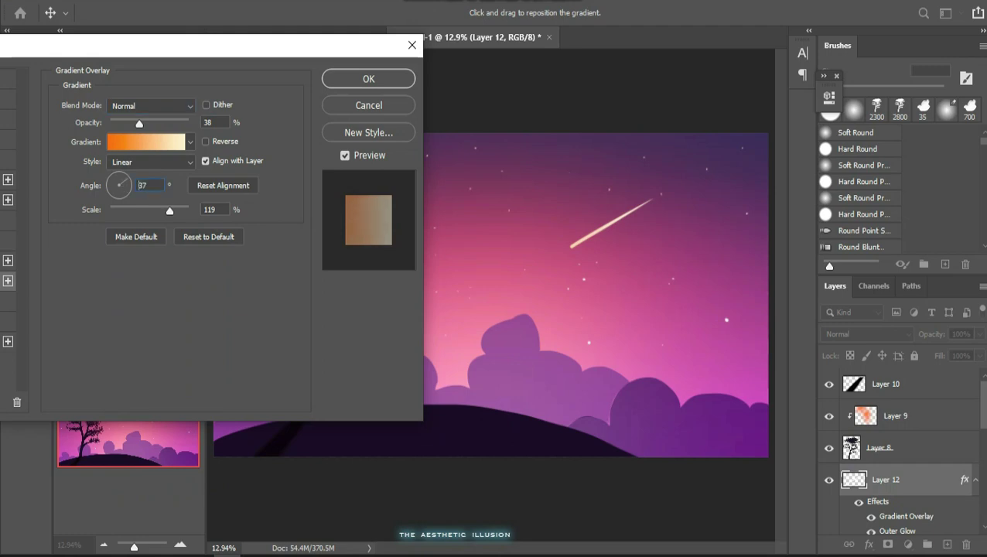
Compare gradient styles, and set the overlay to Linear with a -149° angle, 146% scale and 87% opacity
drag(128, 179, 129, 182)
drag(169, 211, 134, 210)
click(151, 162)
click(127, 186)
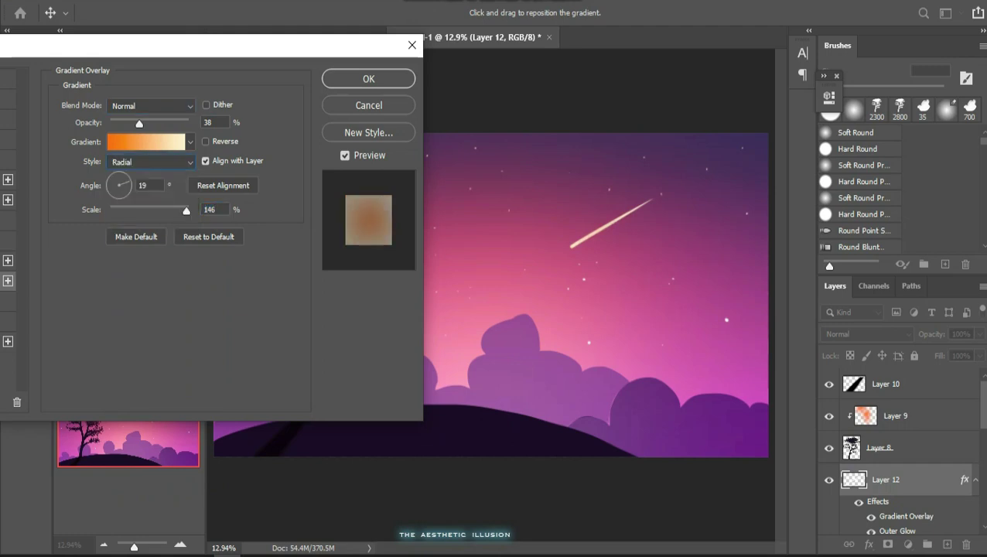
click(151, 162)
click(123, 219)
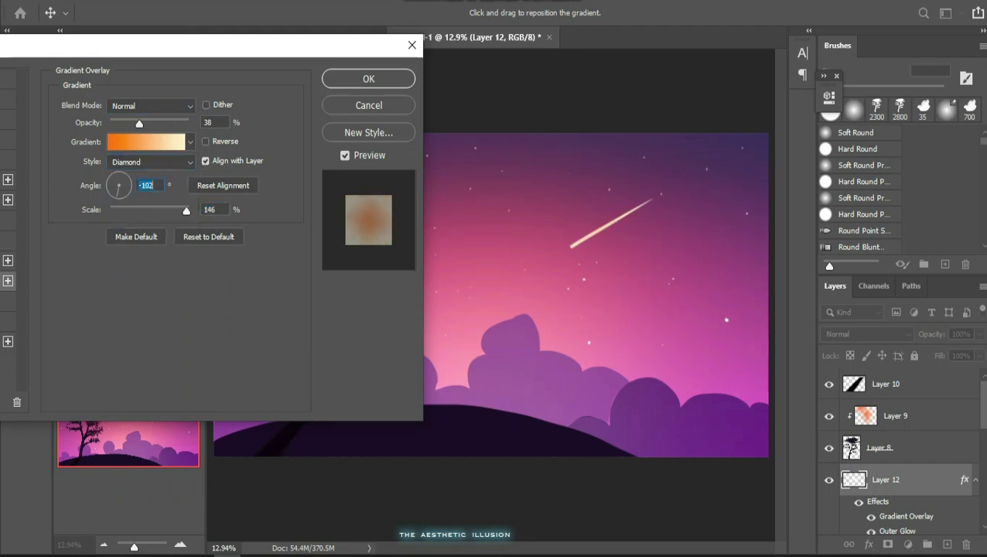
click(151, 161)
click(127, 175)
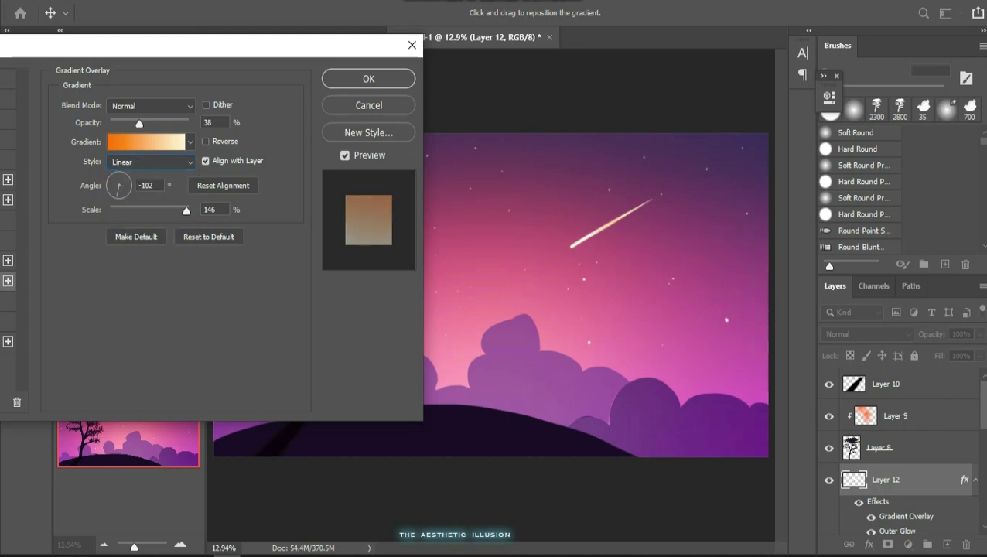
click(112, 190)
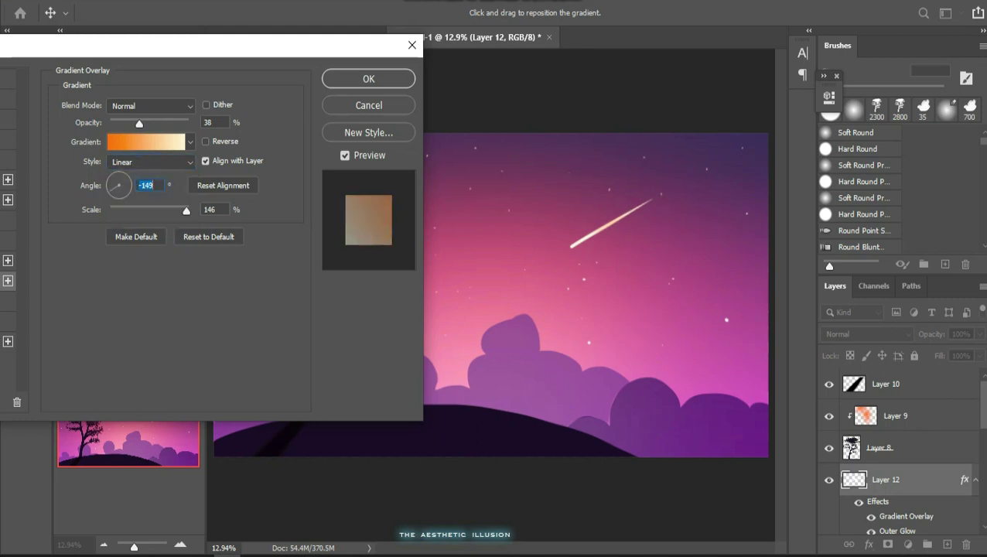
drag(139, 122, 177, 122)
Add a red Inner Glow to the shooting star with 27% opacity and 0% choke
drag(178, 45, 359, 70)
click(53, 246)
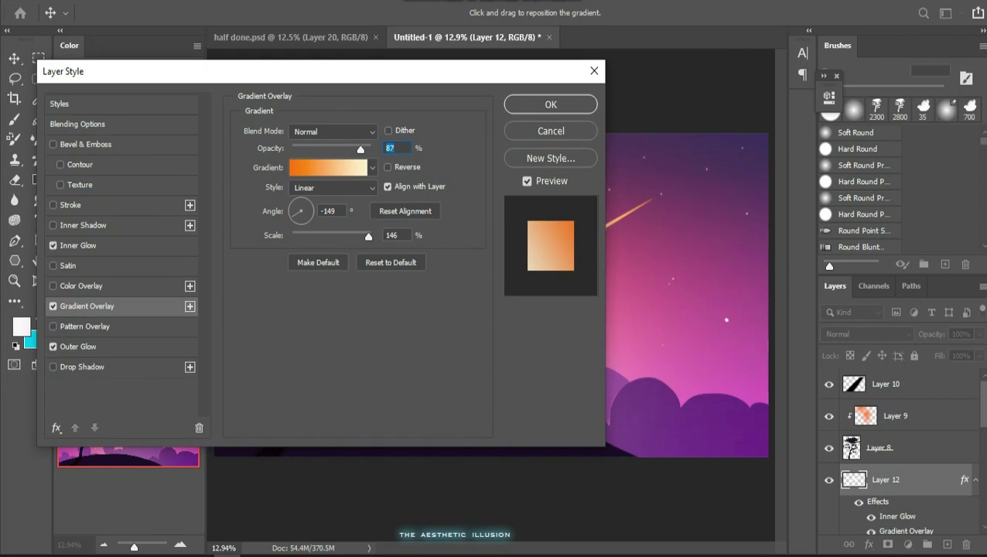
click(91, 245)
drag(263, 71, 145, 86)
click(155, 201)
click(800, 438)
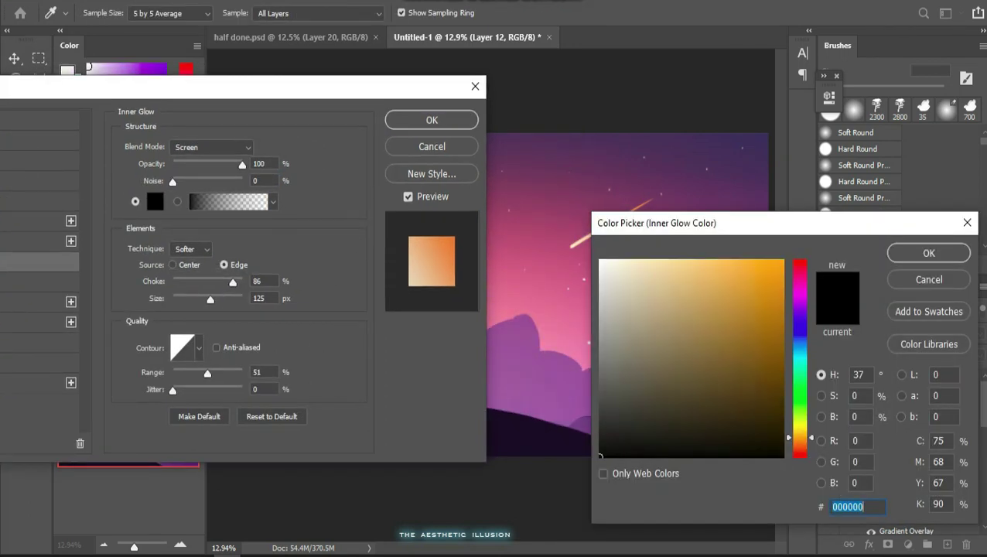
click(785, 261)
click(799, 261)
click(928, 253)
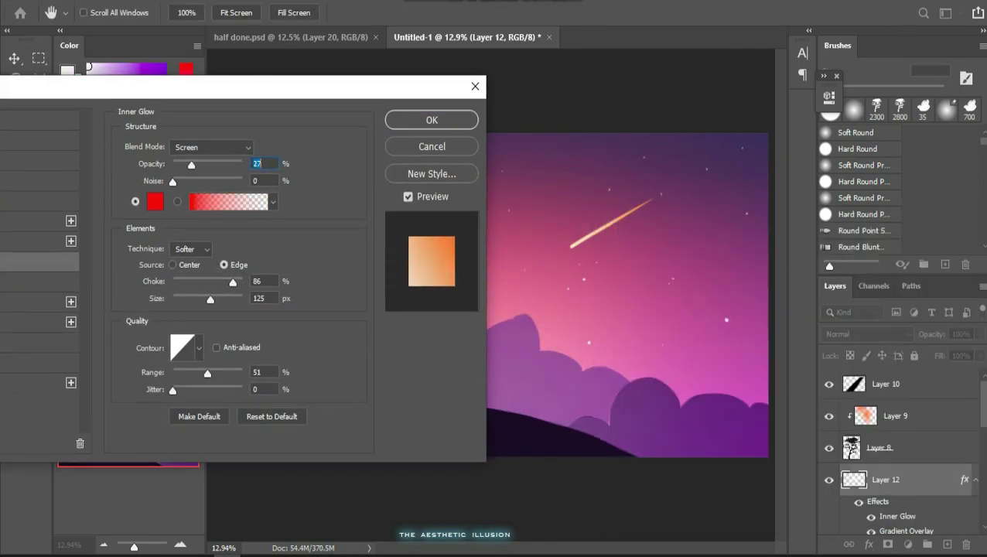
drag(233, 282, 173, 282)
drag(201, 87, 451, 65)
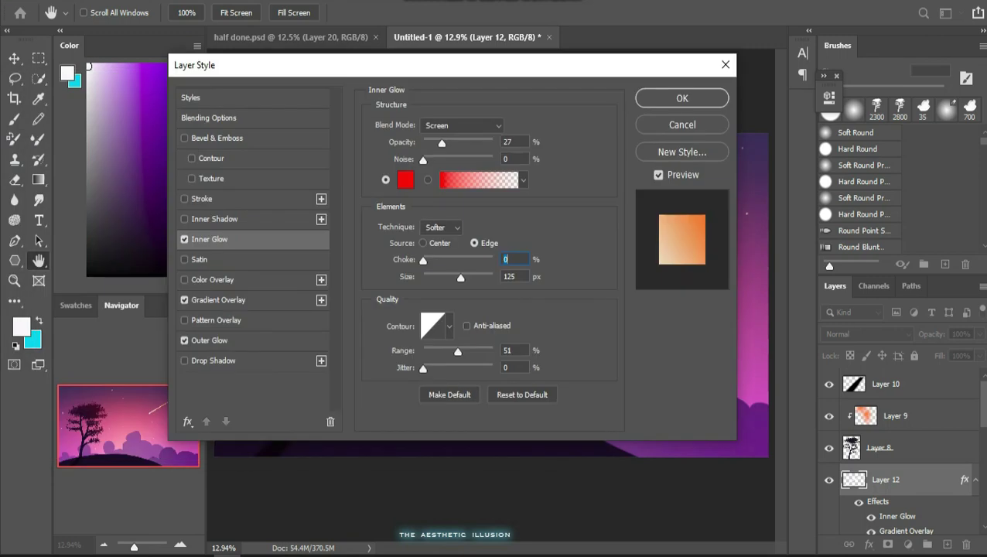
Strengthen the shooting star's Outer Glow to 24% opacity, 76% spread and 35 px size
click(210, 340)
drag(371, 65, 87, 100)
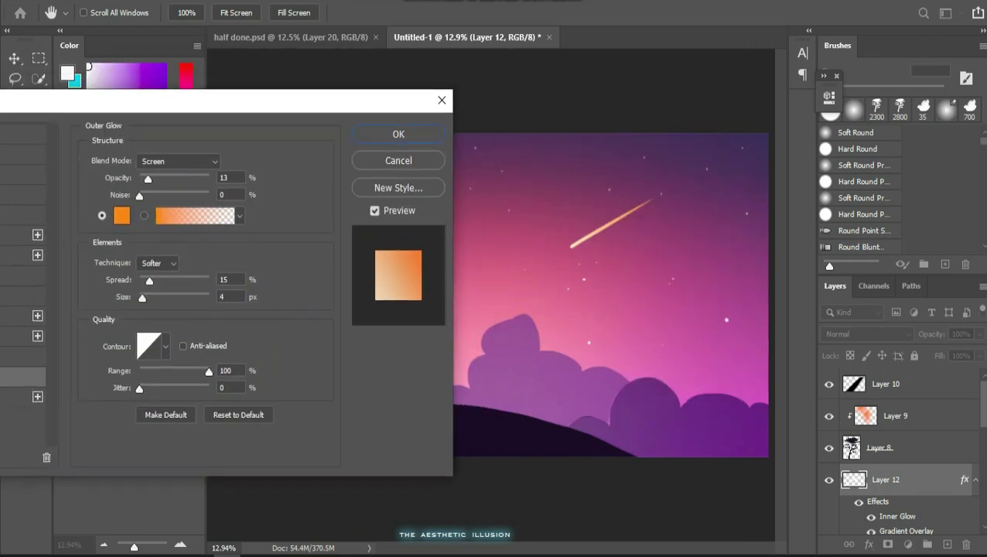
drag(148, 179, 171, 179)
mouse_move(149, 280)
mouse_down()
mouse_move(173, 280)
mouse_move(175, 297)
mouse_move(192, 280)
mouse_up()
text(9)
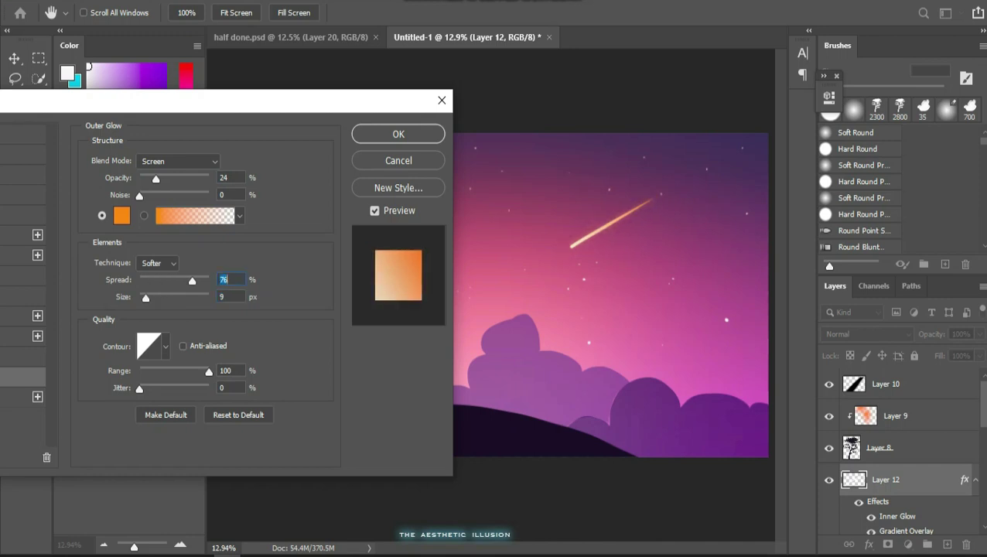
text(35)
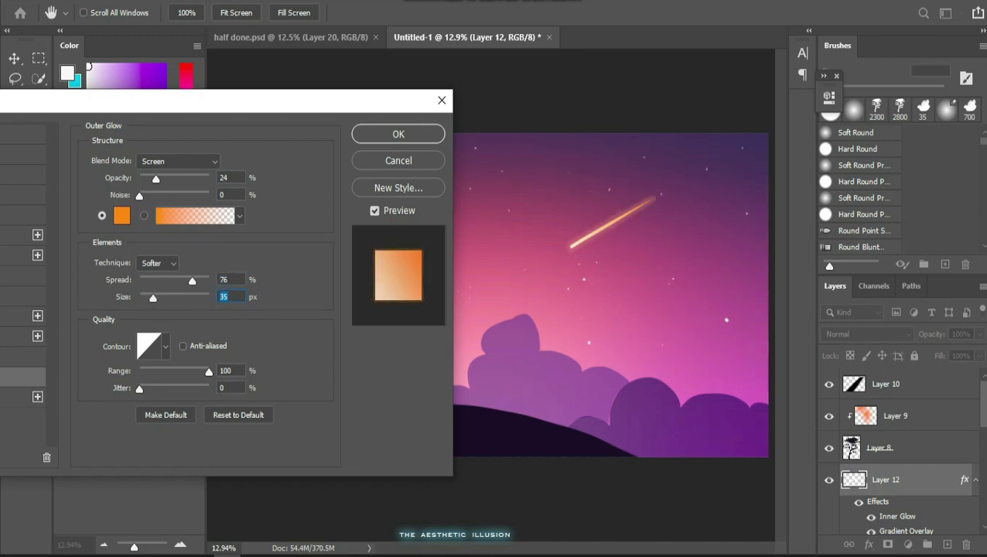
Set the shooting star's Outer Glow to Color Dodge with 46% opacity, 13% spread and 177 px size, and apply the layer style
key(shift+Tab)
text(40)
click(209, 372)
drag(155, 179, 171, 179)
click(178, 161)
click(176, 302)
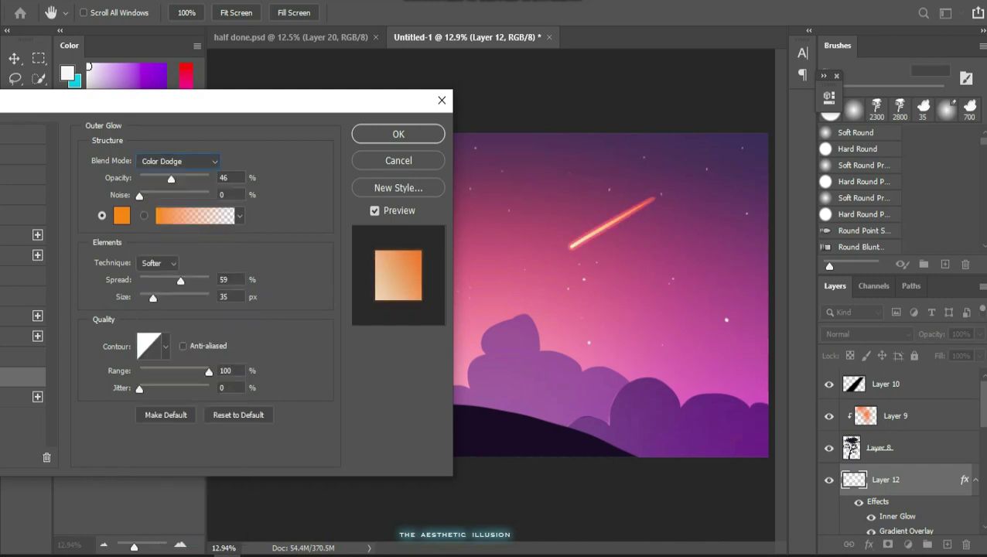
mouse_move(180, 279)
mouse_down()
mouse_move(172, 279)
mouse_move(190, 296)
mouse_move(149, 279)
mouse_up()
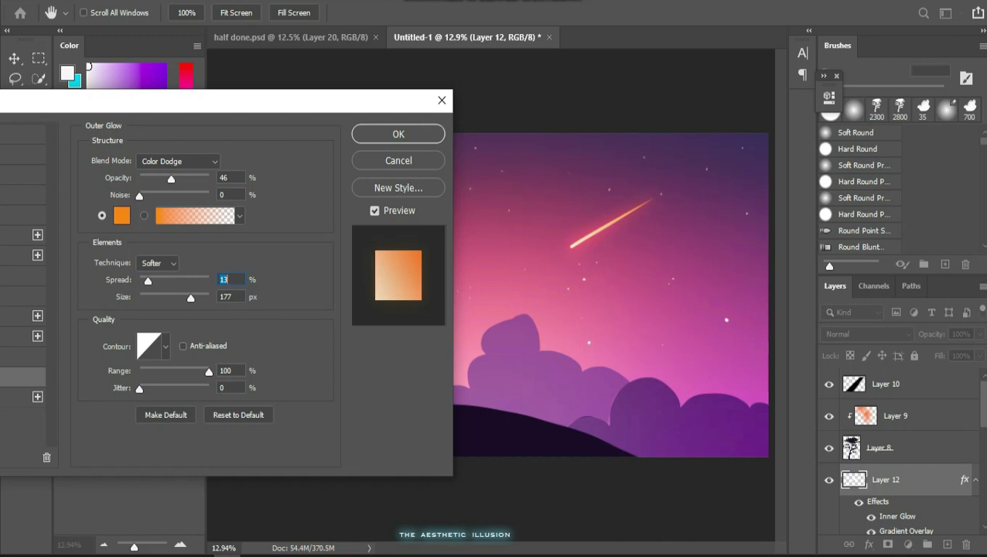
click(398, 134)
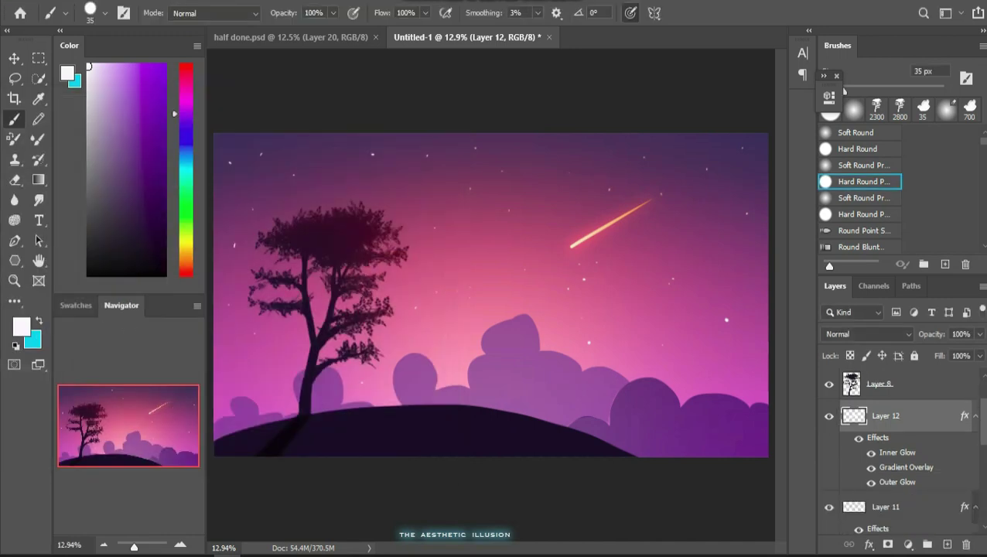
click(980, 335)
mouse_move(980, 352)
mouse_down()
mouse_move(943, 352)
mouse_move(980, 352)
mouse_up()
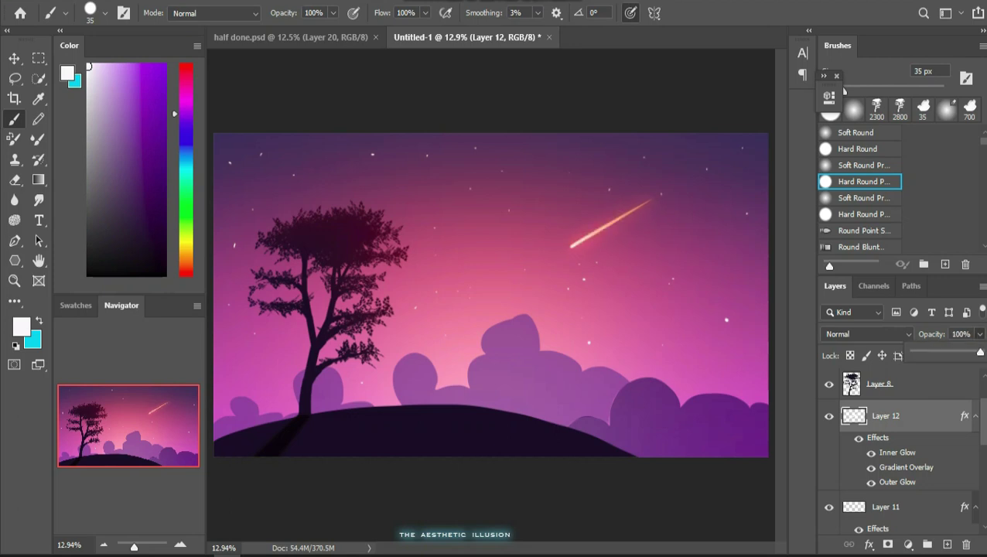
Add a new layer above the lighter distant bushes (Layer 4) and clip it to them
scroll(883, 477, down, 5)
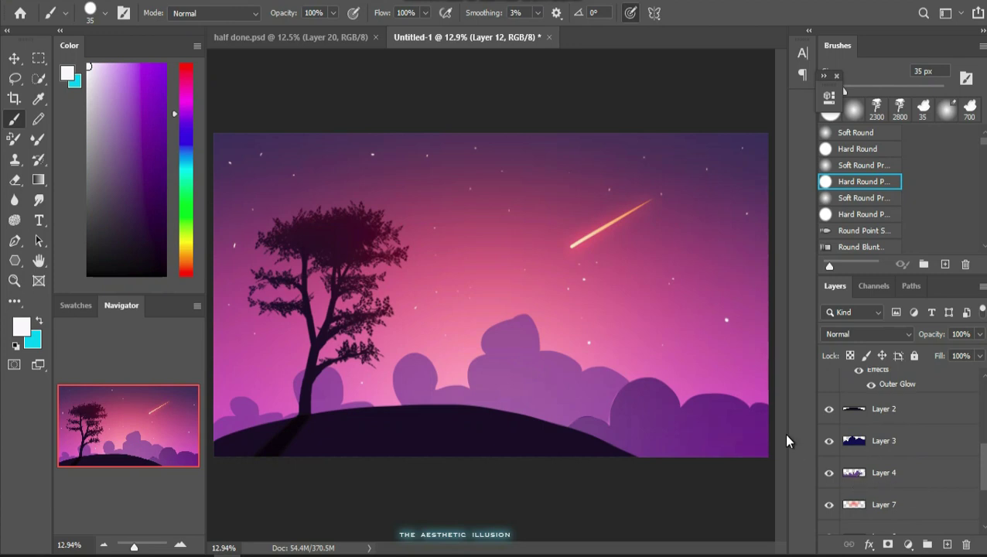
click(900, 470)
click(945, 545)
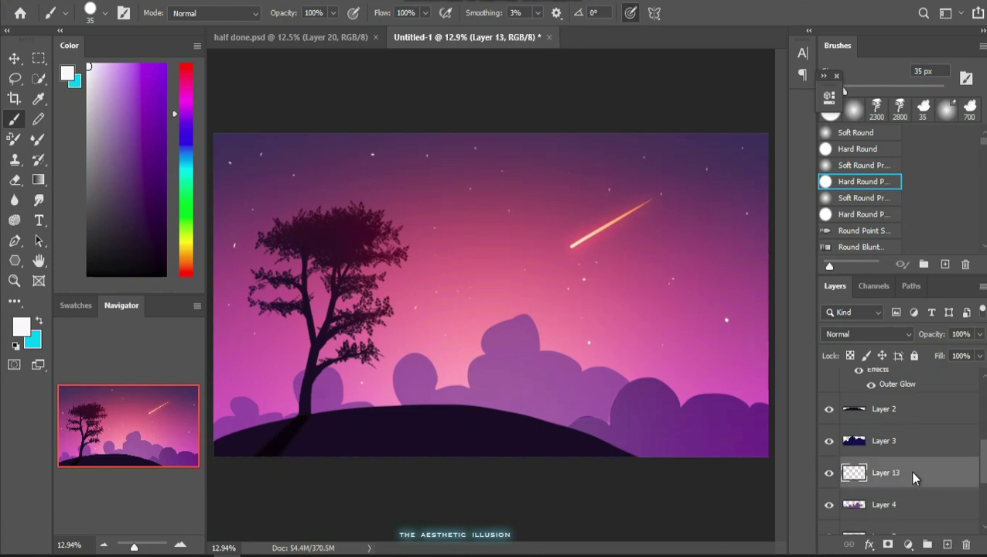
right_click(908, 470)
click(769, 278)
Paint a soft orange glow over the tops of the distant bushes with a soft round brush enlarged to 1900 px
click(186, 257)
click(165, 66)
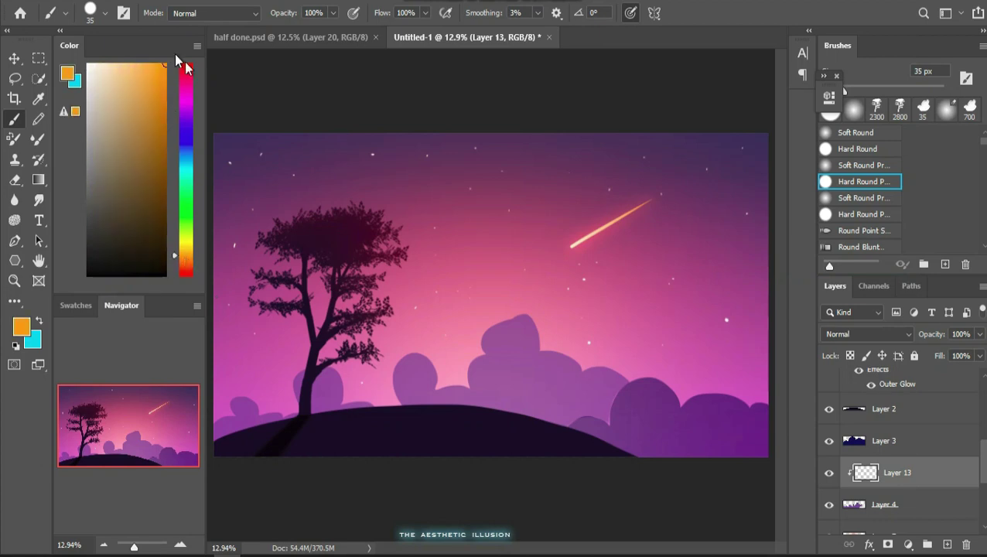
click(36, 136)
click(17, 119)
click(867, 162)
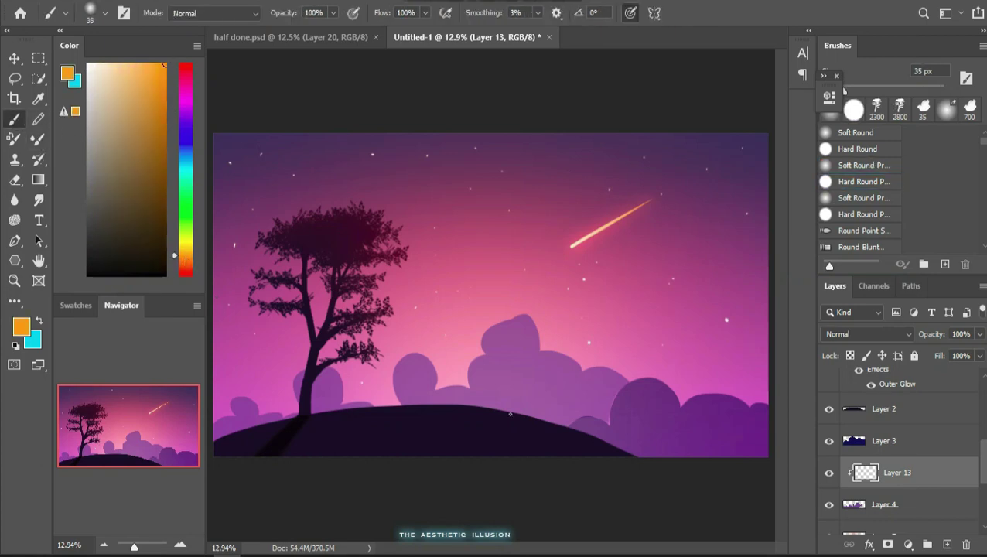
key(bracketright)
key(bracketright)
key(bracketright)
key(bracketright)
key(bracketright)
key(bracketright)
key(bracketright)
key(bracketright)
key(bracketright)
key(bracketright)
key(bracketright)
key(bracketright)
key(bracketright)
key(bracketright)
key(bracketright)
key(bracketright)
key(bracketright)
key(bracketright)
key(bracketright)
key(bracketright)
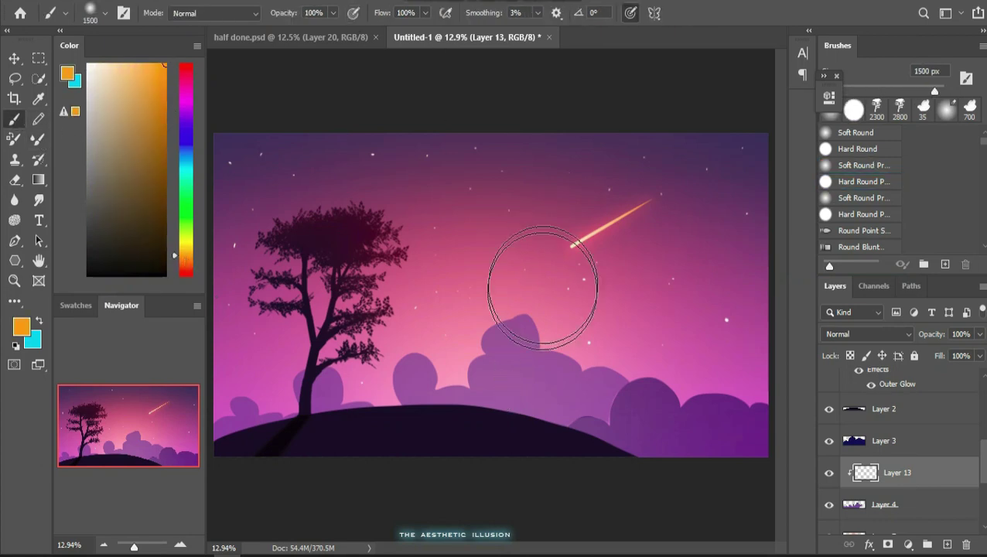
mouse_move(554, 333)
mouse_down()
mouse_move(260, 346)
mouse_move(486, 309)
mouse_up()
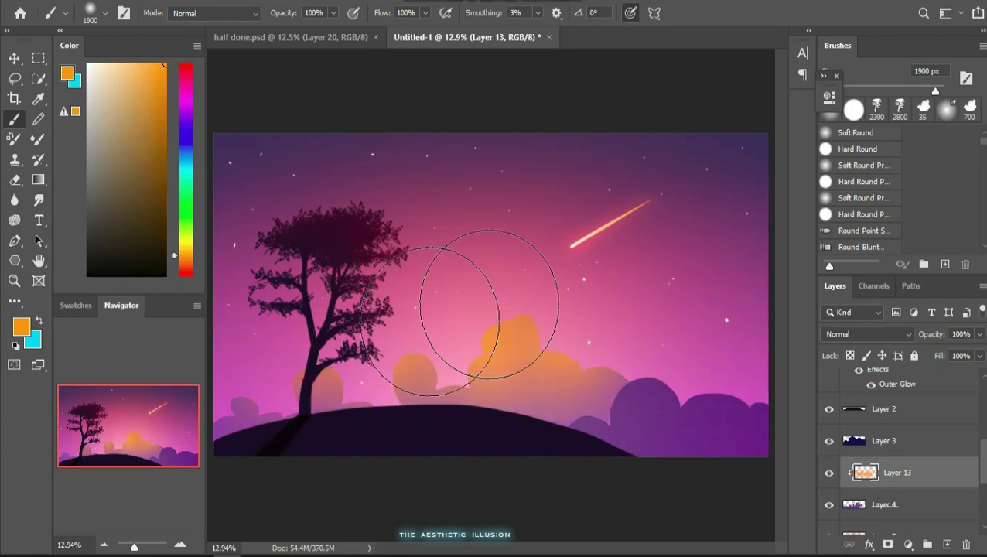
Set the orange bush glow layer to 27% opacity and Color Dodge blending
drag(915, 353, 930, 352)
click(903, 334)
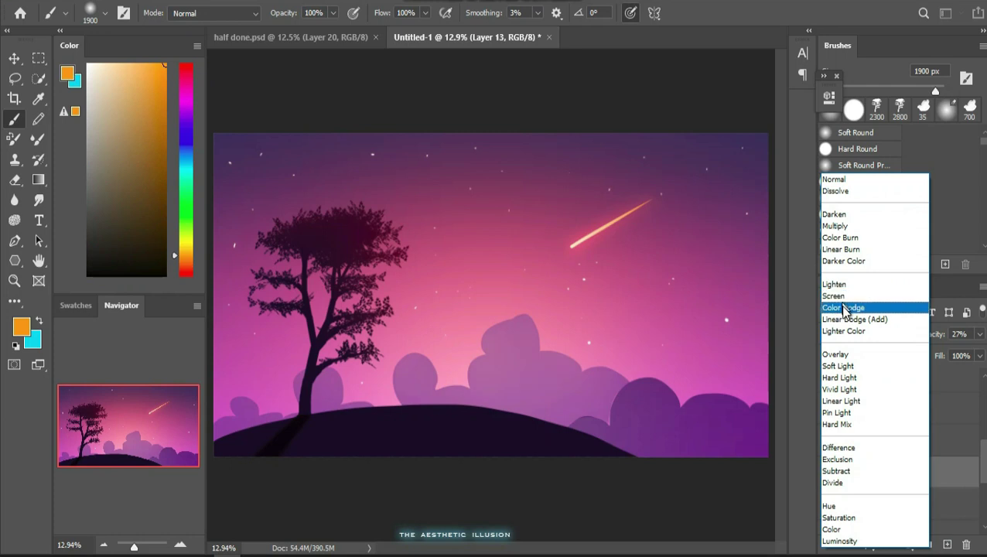
click(843, 310)
Add a layer clipped to the darker front bushes (Layer 3) and paint a soft red glow over them at 1900 px
click(901, 440)
key(ctrl+alt+shift+n)
right_click(920, 447)
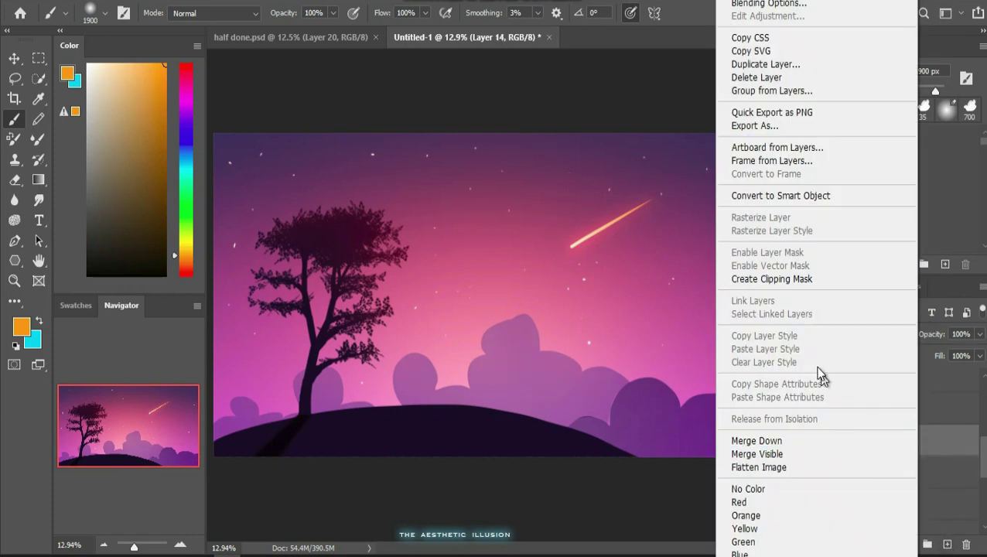
click(774, 280)
click(188, 271)
click(666, 349)
click(715, 373)
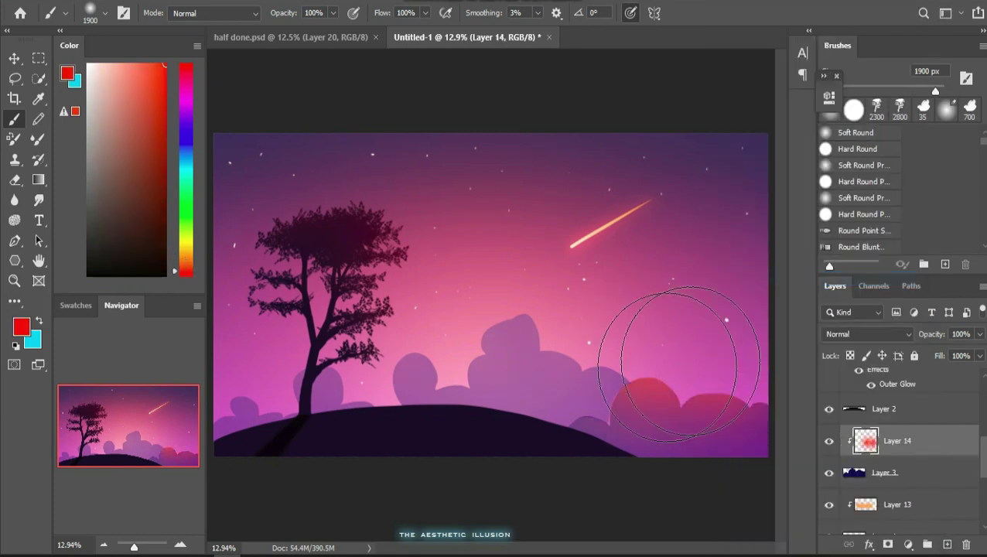
click(579, 379)
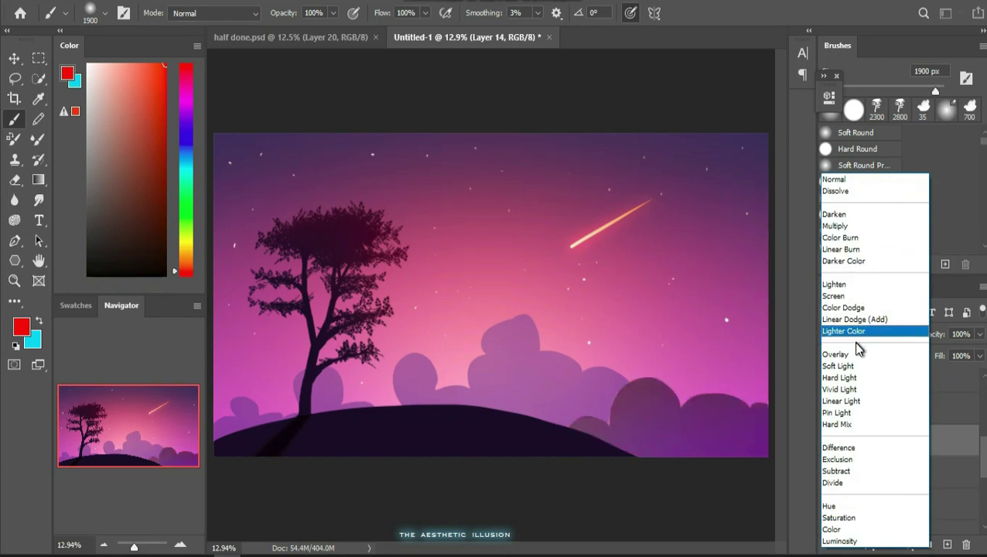
Blend the front bushes' red glow with Color Dodge and reduce the layer's opacity
click(853, 309)
click(979, 333)
drag(979, 351, 944, 354)
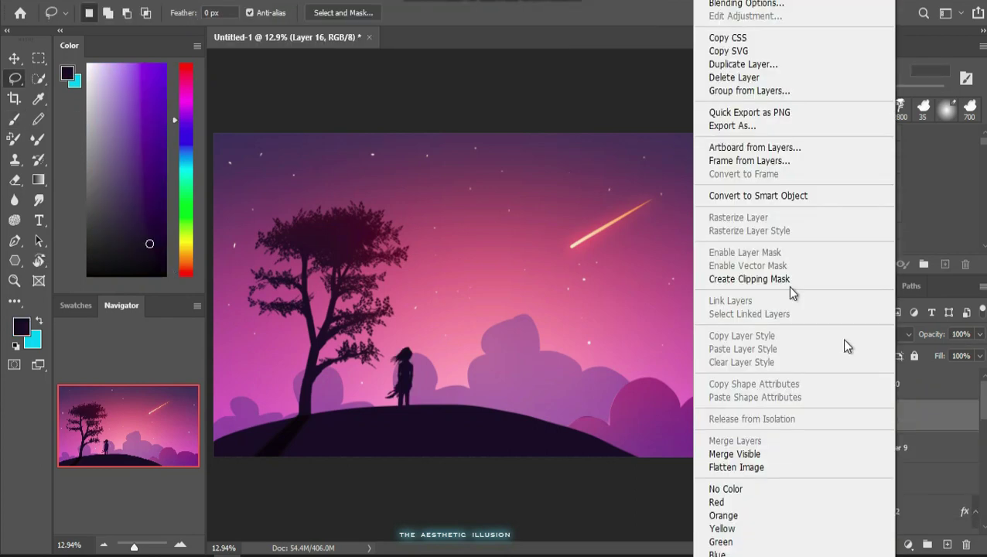
Duplicate the standing figure and place the copy, flipped horizontally and vertically, below its feet as a shadow
click(751, 75)
click(522, 124)
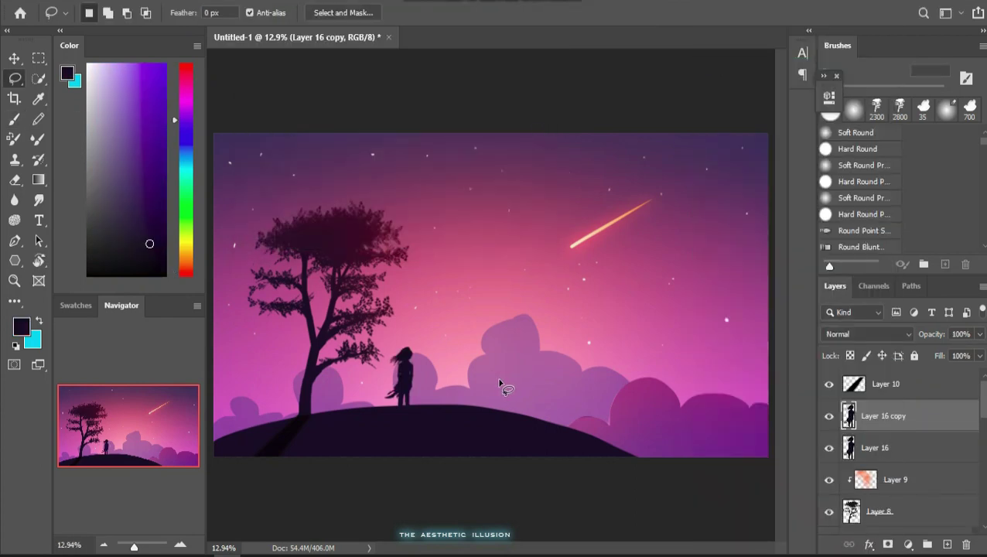
key(ctrl+t)
right_click(399, 377)
click(421, 348)
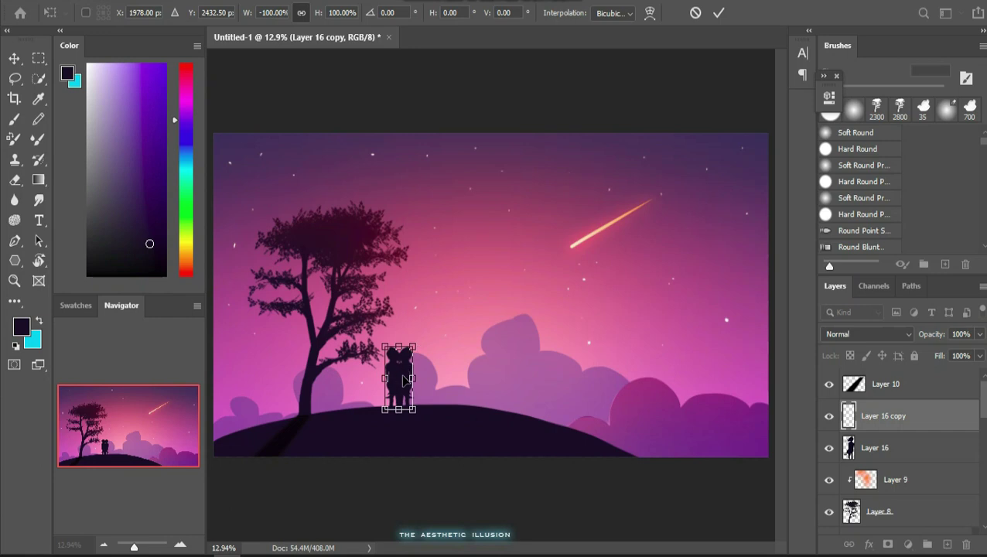
right_click(399, 383)
click(423, 369)
drag(399, 389, 399, 440)
right_click(399, 437)
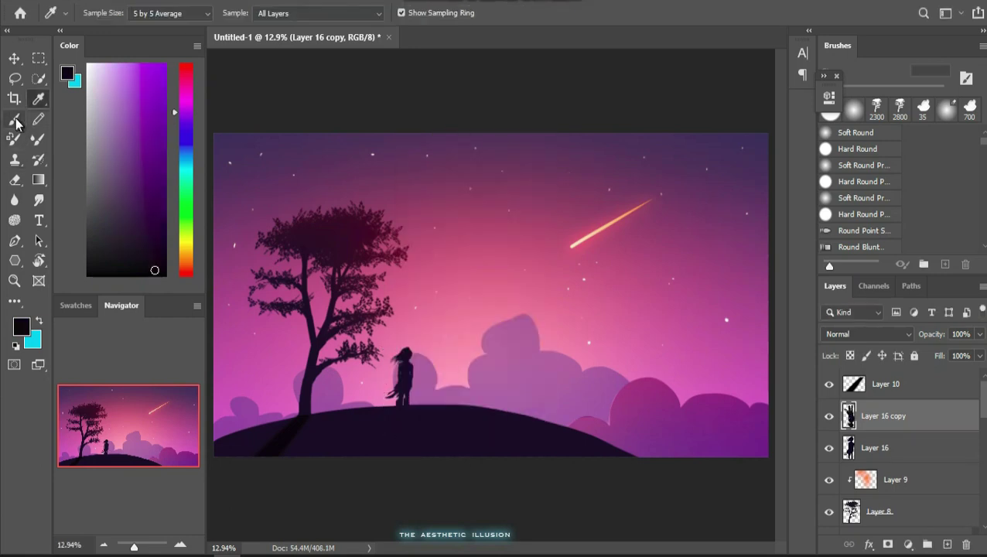
Darken the figure's flipped shadow to near-black inside its selection with a 60 px hard round brush, and deselect
click(38, 78)
drag(396, 403, 400, 419)
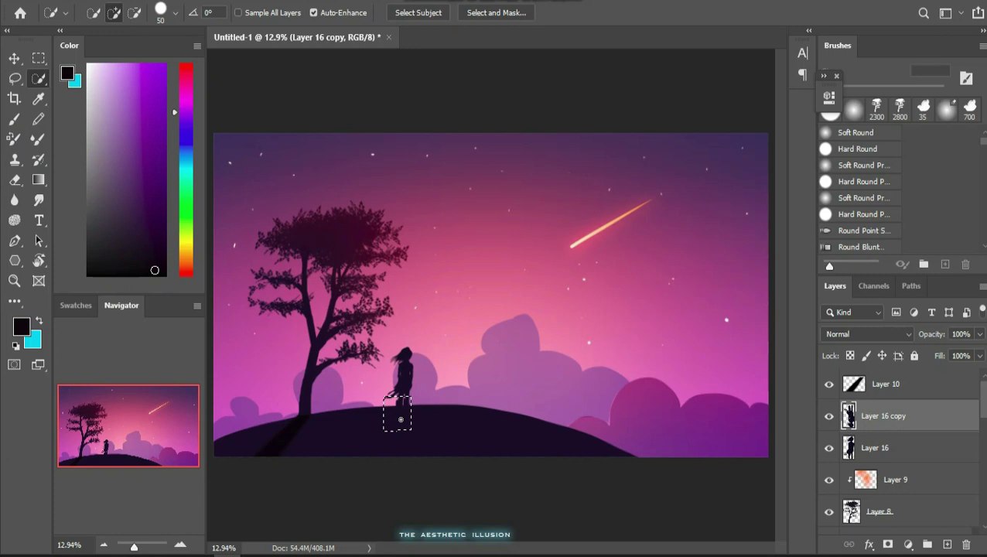
click(14, 119)
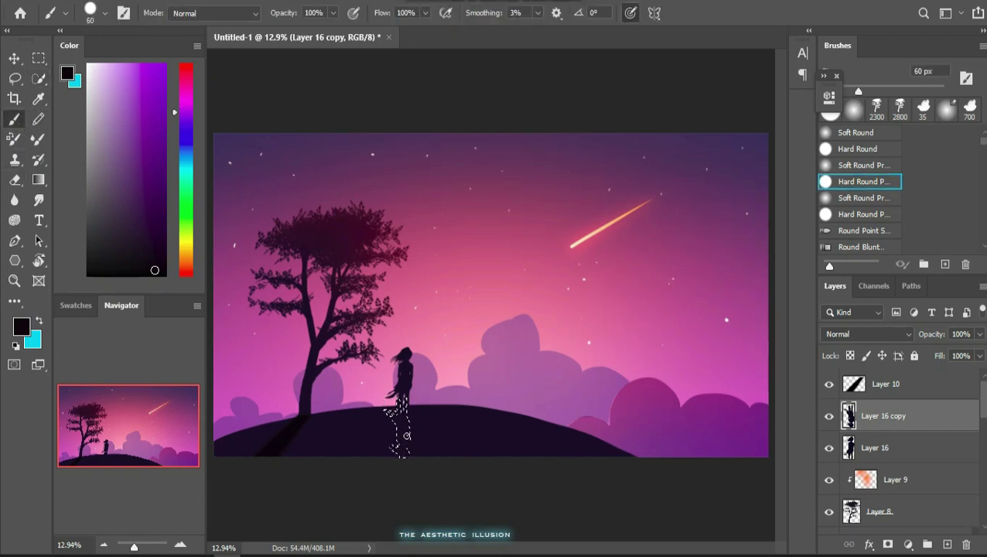
click(14, 79)
key(ctrl+d)
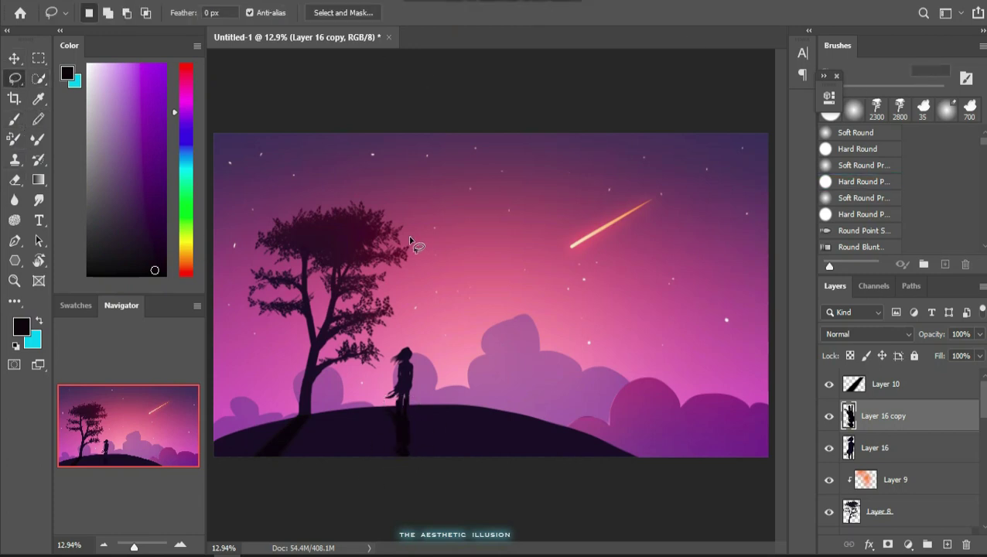
Rotate the figure's shadow slightly so it slants down the hill like the tree's shadow
key(ctrl+t)
drag(439, 480, 415, 488)
key(Return)
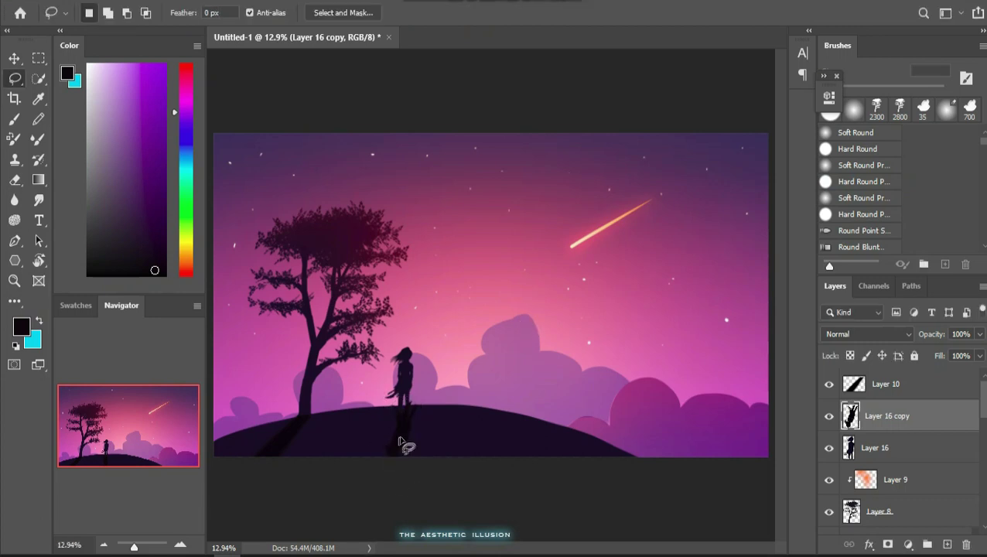
Distort the figure's shadow outward across the hill to about 220% width and 116% height
click(14, 58)
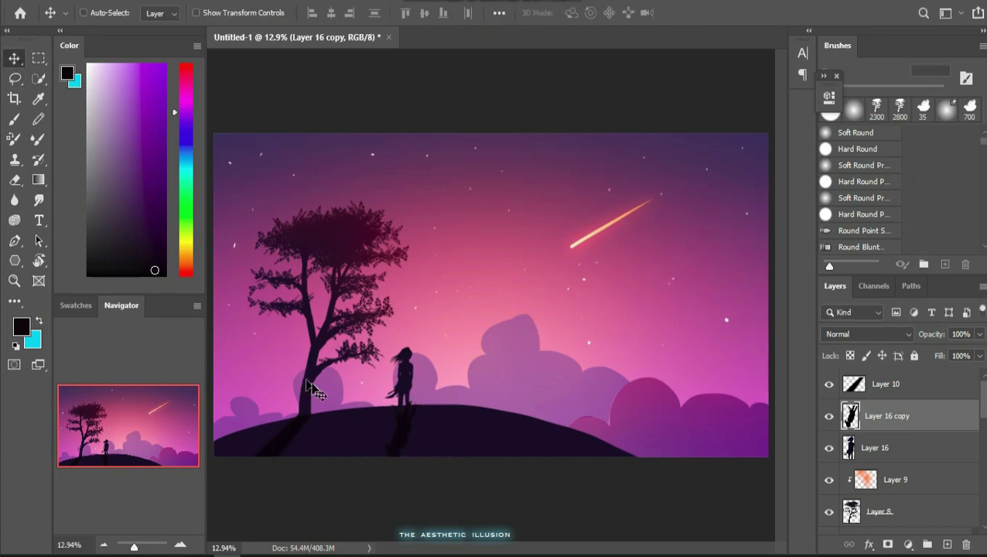
right_click(396, 435)
click(424, 444)
key(ctrl+t)
right_click(395, 441)
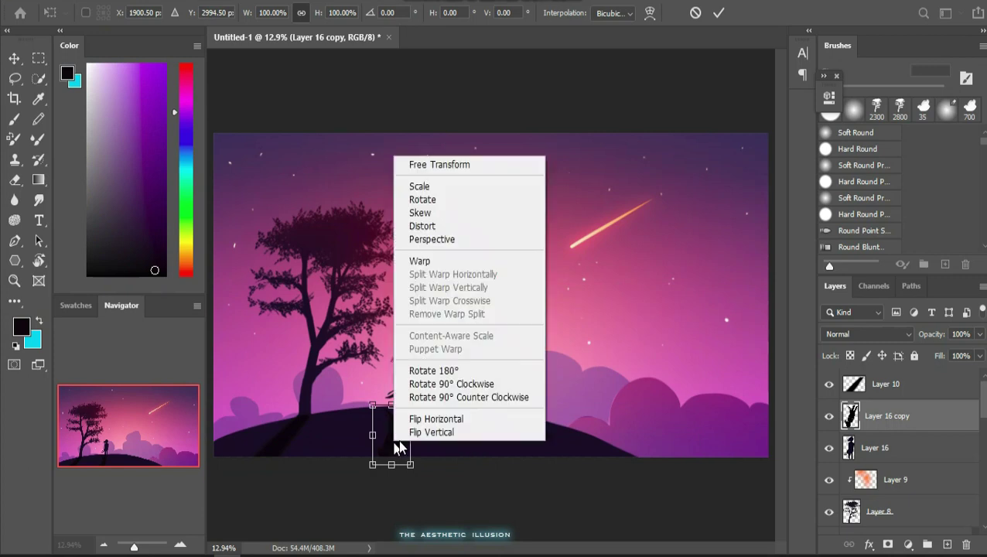
click(420, 225)
drag(372, 465, 346, 483)
click(719, 12)
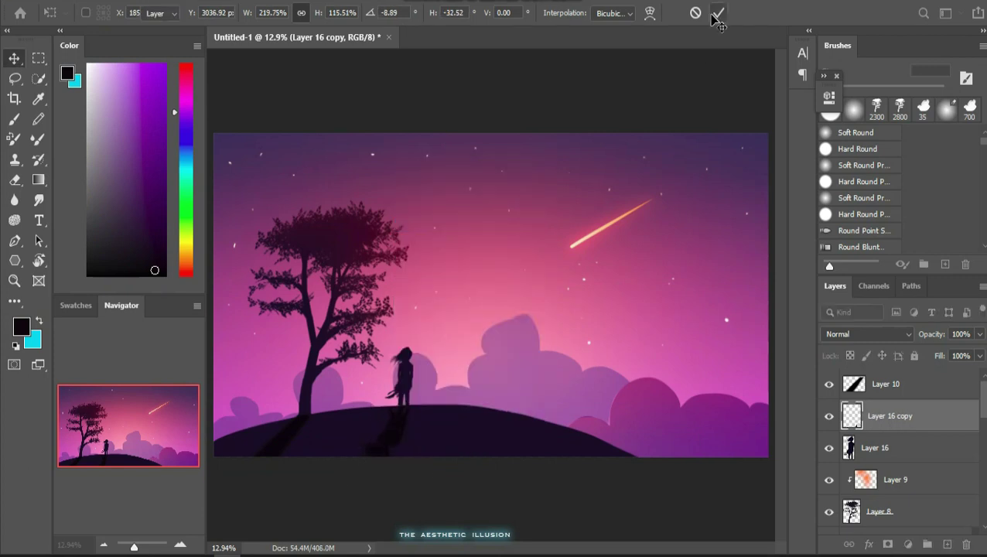
Apply a 4.3 px Gaussian Blur to the figure's shadow and lower its layer opacity to about 59%
click(216, 0)
mouse_move(271, 165)
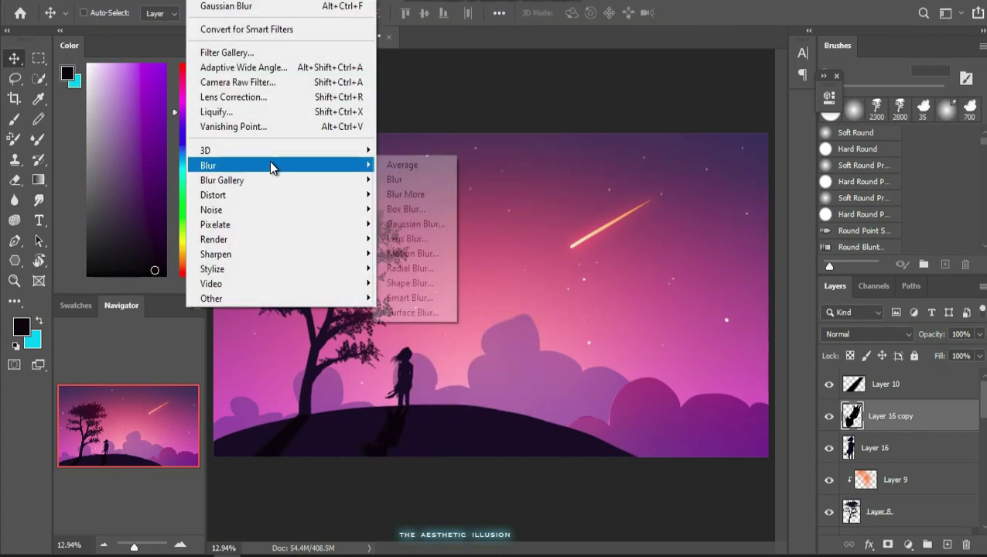
click(420, 224)
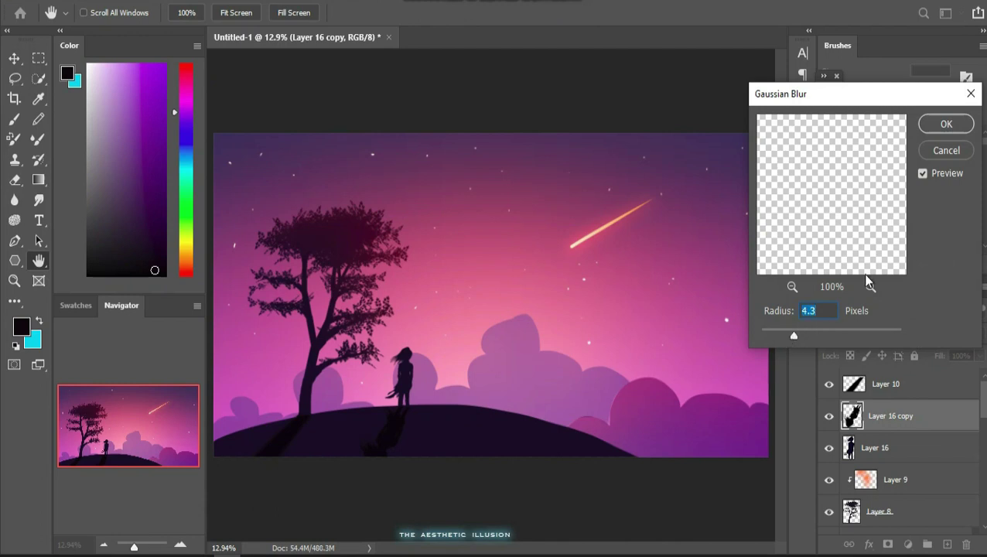
click(945, 129)
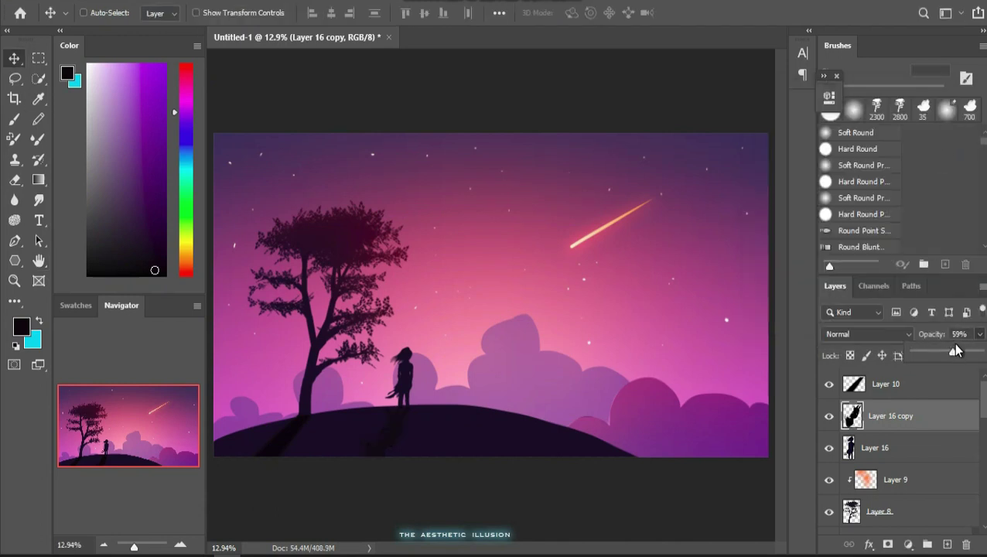
Add a new layer above the standing figure (Layer 16) and clip it to the figure
click(906, 448)
click(946, 544)
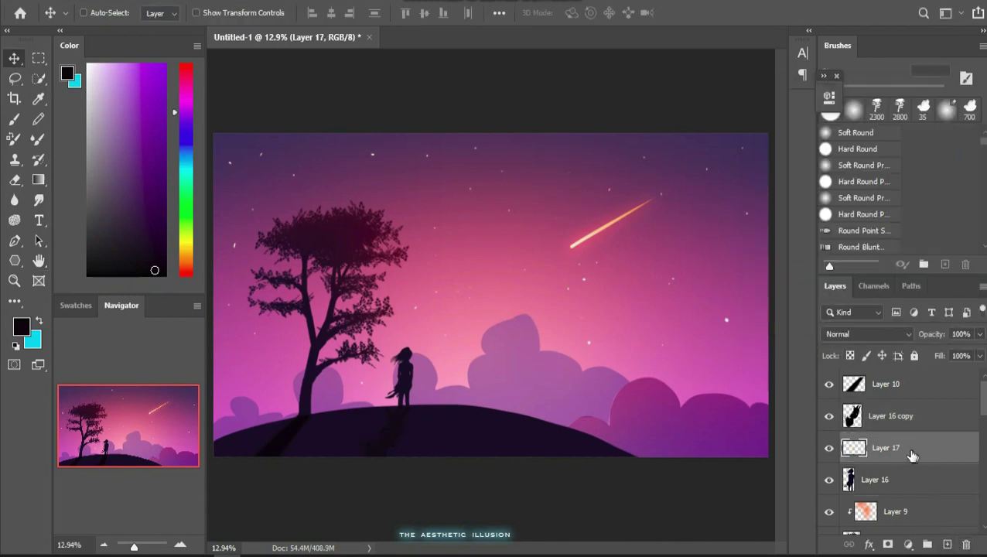
right_click(909, 455)
click(821, 280)
Paint a soft orange highlight over the figure's head and upper body with a 1000 px soft round brush
mouse_move(186, 249)
mouse_down()
mouse_move(192, 267)
mouse_move(187, 255)
mouse_up()
click(163, 66)
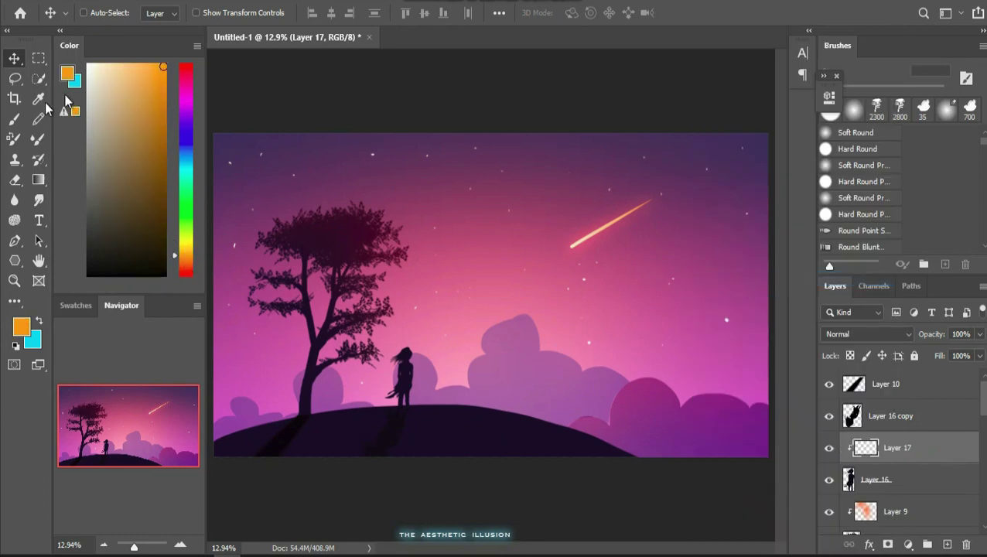
click(15, 119)
key(bracketright)
key(bracketright)
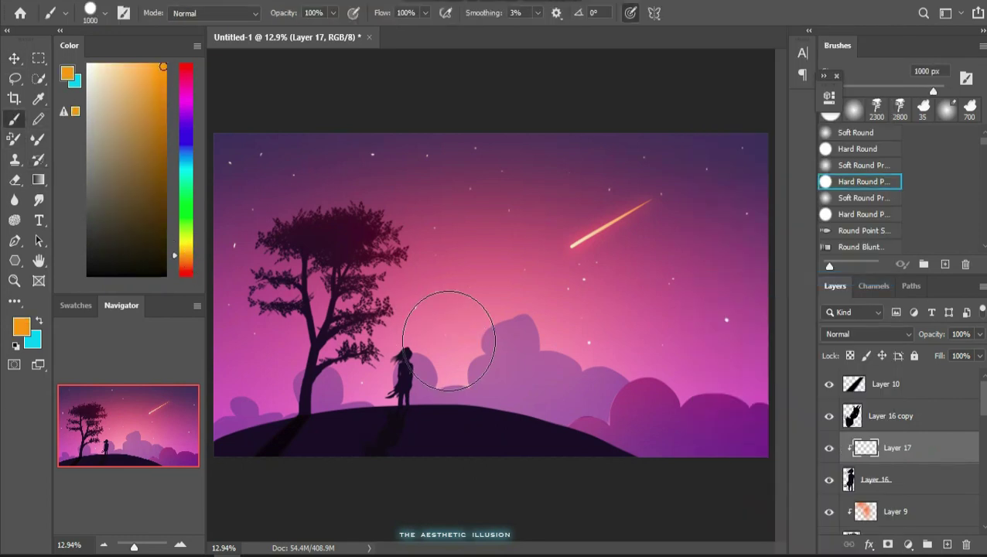
click(451, 340)
double_click(883, 164)
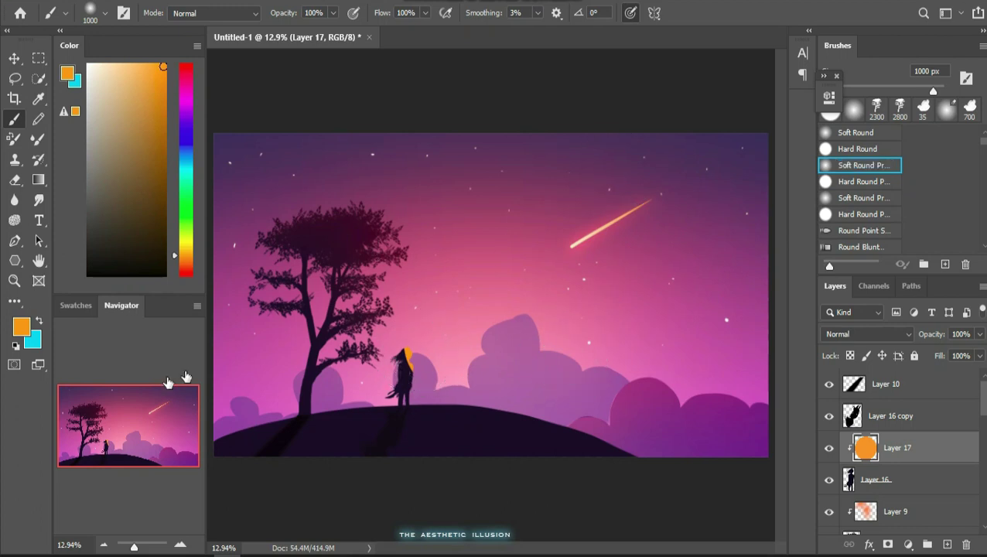
click(418, 356)
key(ctrl+z)
click(422, 314)
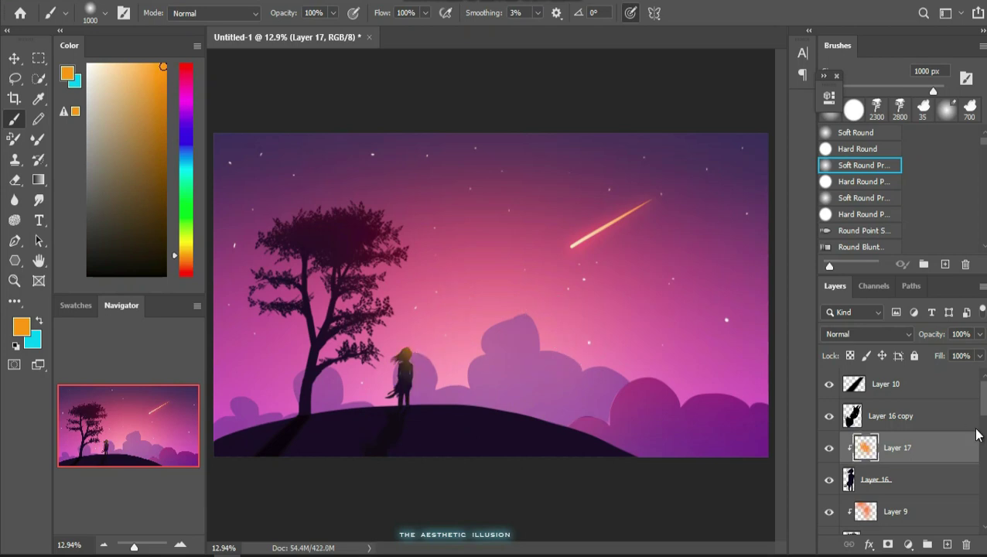
Set the figure's orange highlight layer to Color Dodge at 23% opacity
click(867, 335)
click(848, 308)
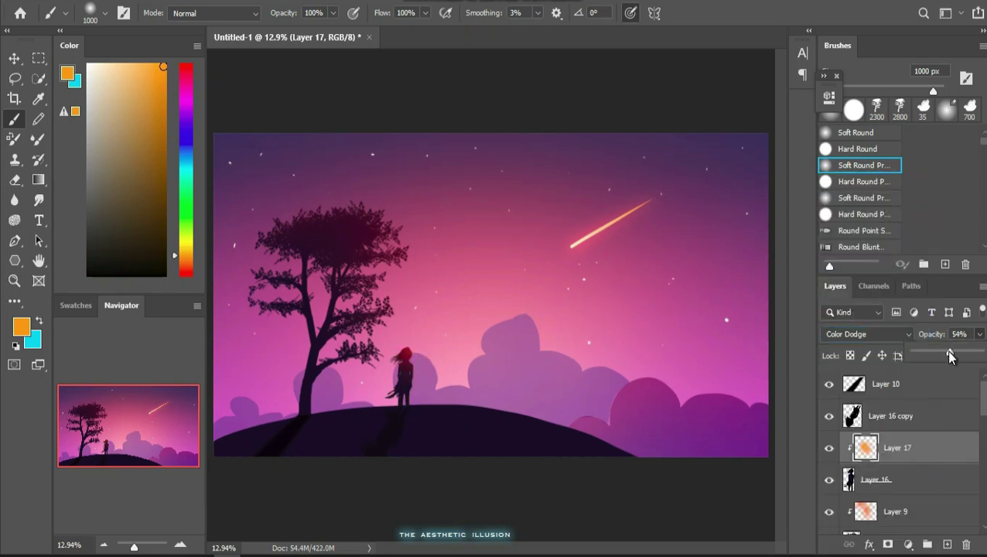
click(448, 388)
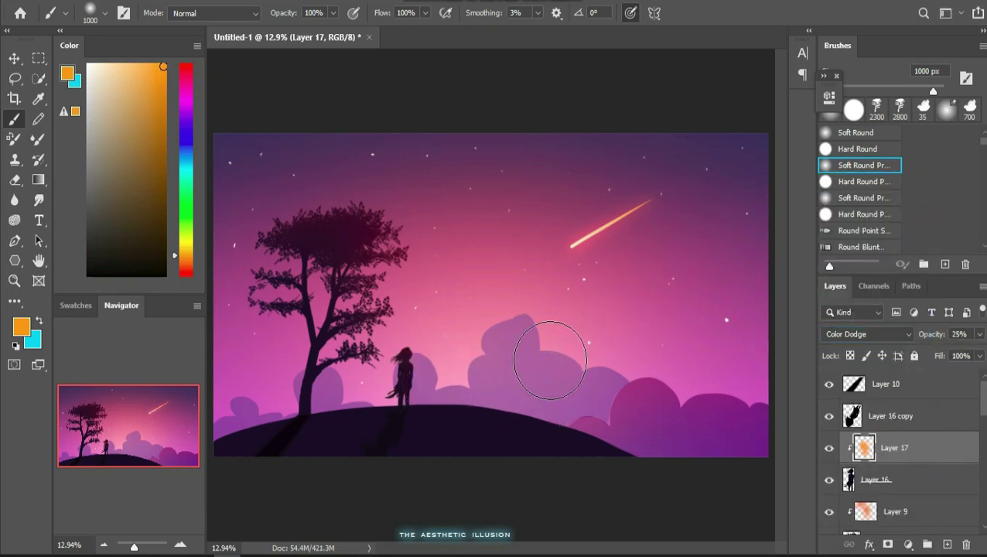
click(979, 334)
drag(931, 351, 929, 350)
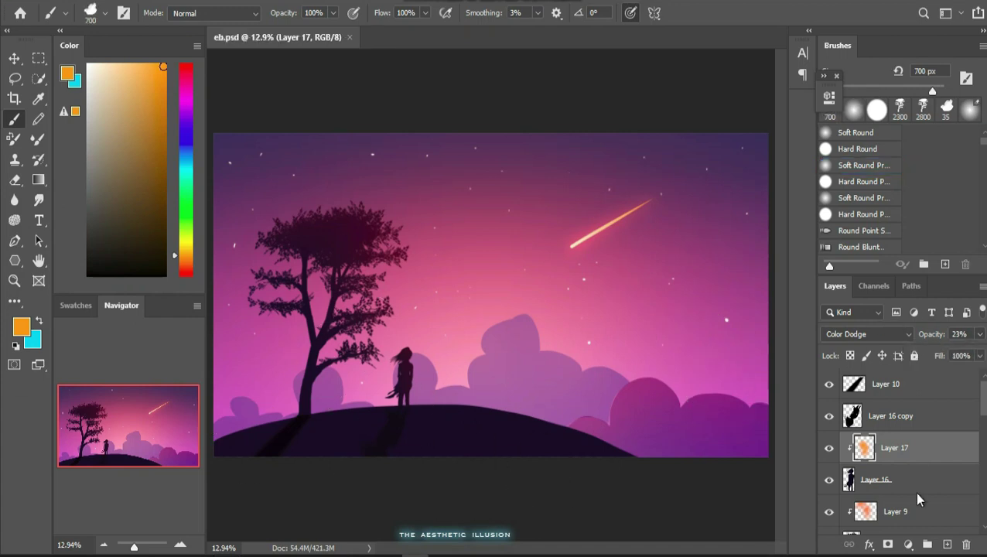
Paint orange mist over the base of the front bushes on a new layer clipped to Layer 3, with pressure-controlled opacity
scroll(912, 493, down, 3)
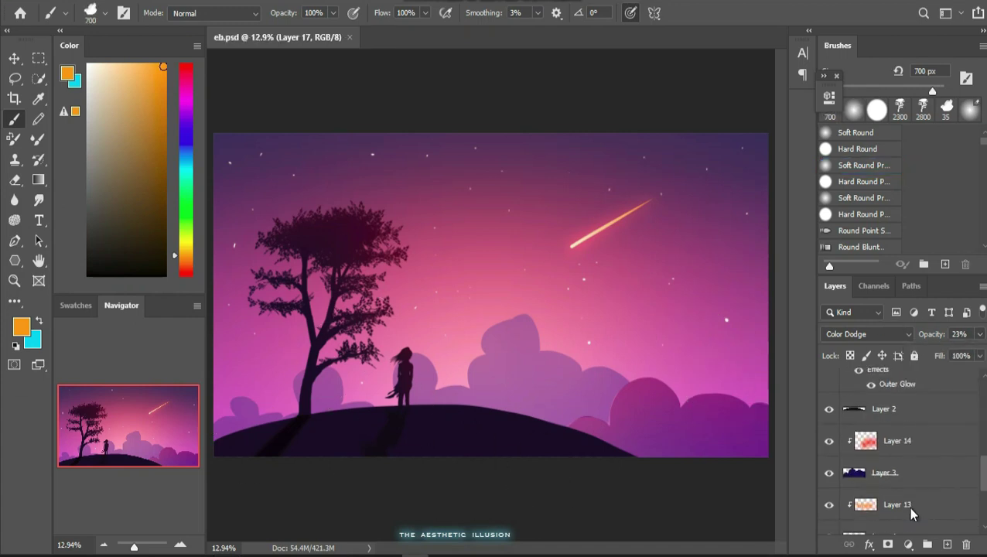
click(885, 392)
click(653, 464)
key(ctrl+z)
click(353, 14)
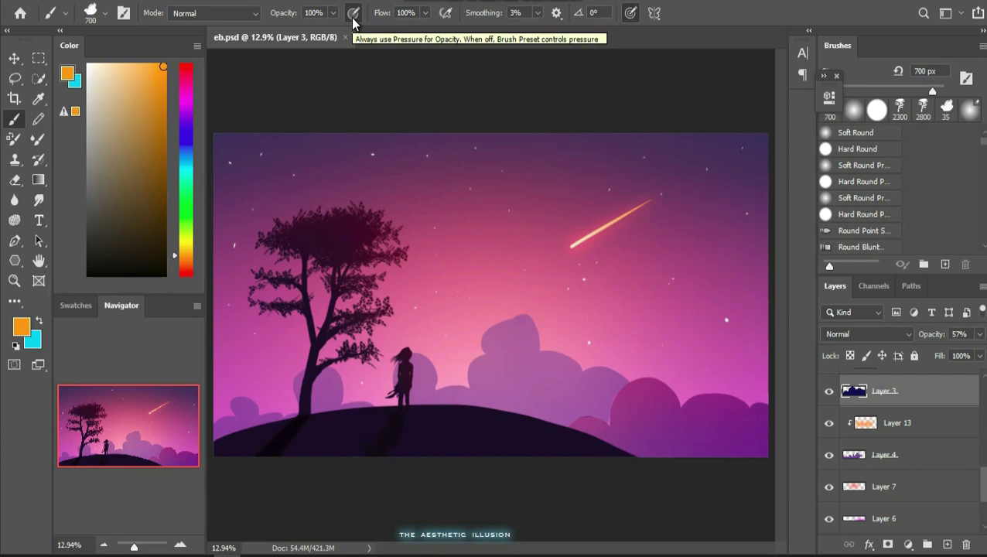
click(946, 544)
drag(635, 473, 619, 449)
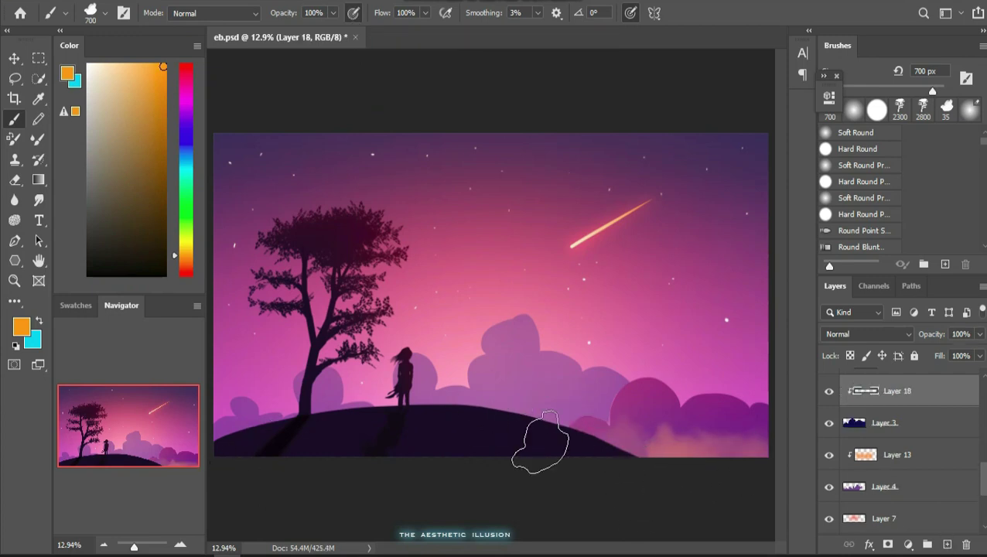
Add a new layer above Layer 13 and paint orange mist along the base of the back bushes
scroll(887, 444, up, 1)
scroll(887, 444, down, 2)
double_click(906, 425)
click(946, 544)
drag(547, 427, 248, 423)
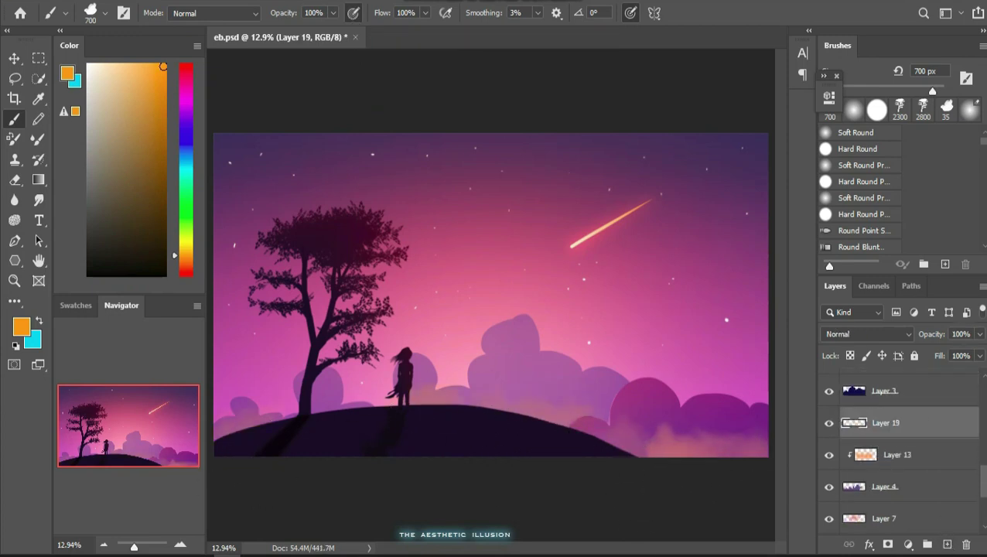
Lower the opacity of the back bushes' mist layer and set the front bushes' mist layer (Layer 18) to 25% opacity
scroll(906, 433, up, 2)
click(920, 423)
click(920, 391)
click(980, 335)
drag(927, 354, 943, 355)
click(924, 423)
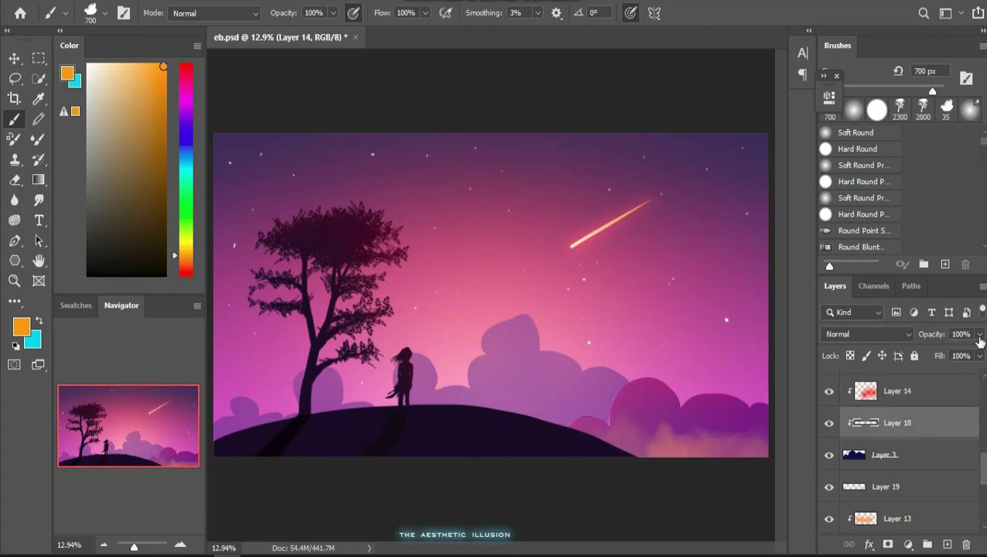
double_click(928, 423)
click(562, 104)
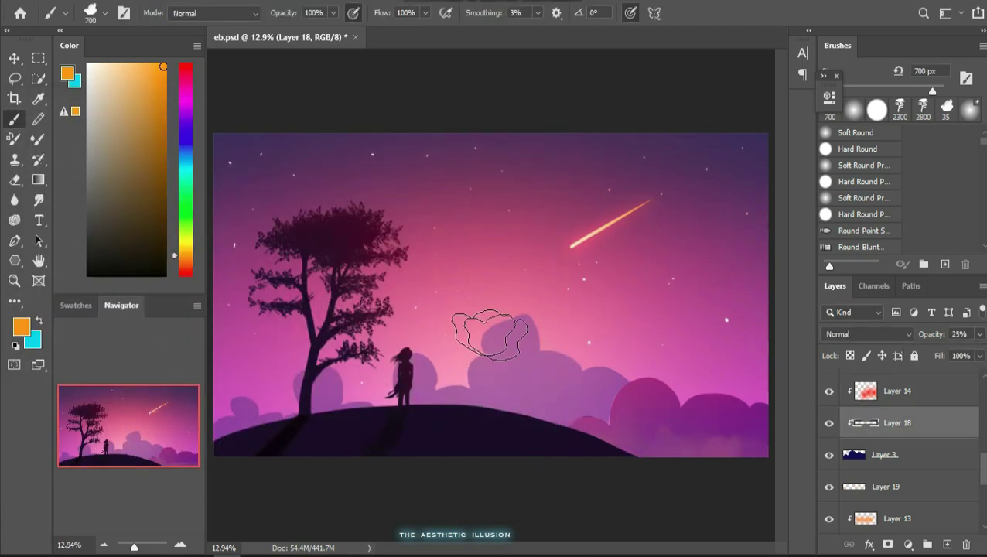
Choose the Watercolor brush at 1300 px with a very dark purple color and add a new layer at the top of the stack
scroll(903, 186, down, 10)
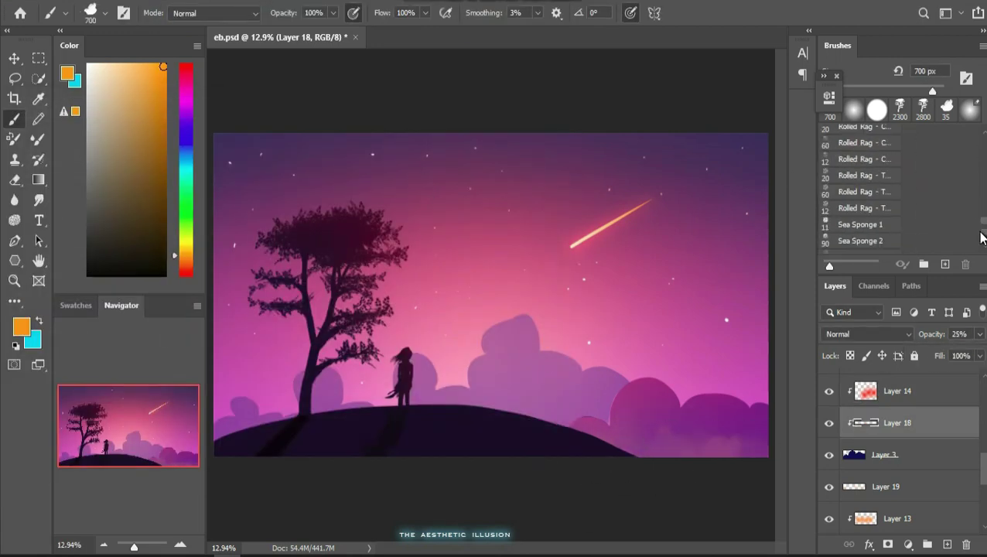
scroll(907, 203, down, 10)
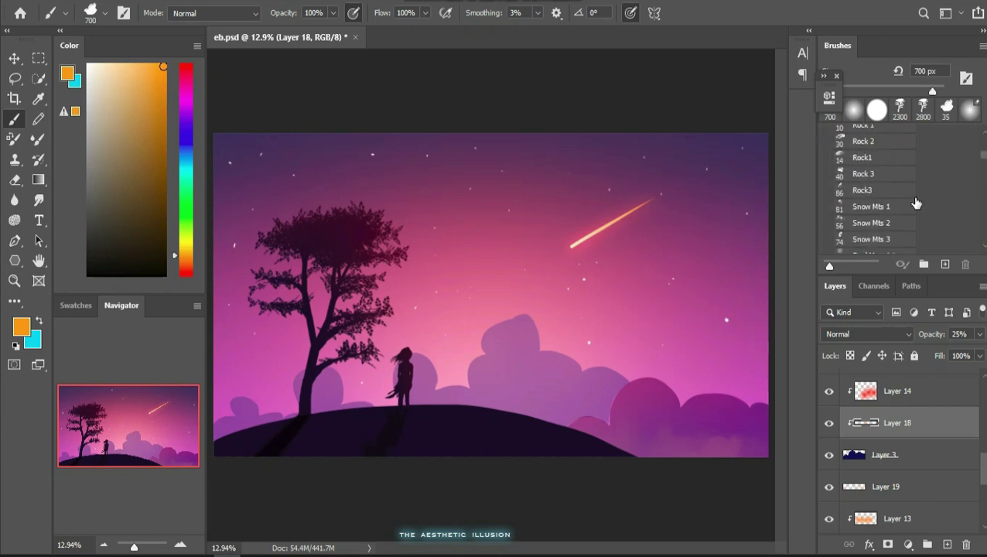
click(869, 164)
click(188, 112)
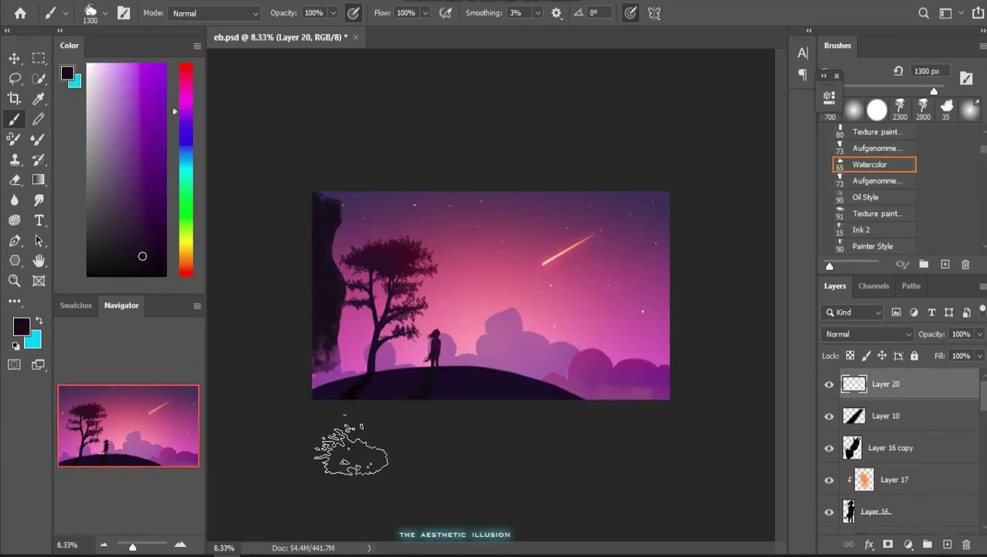
Try painting a dark textured edge down the left side of the scene with the Watercolor brush, and undo the strokes
drag(328, 344, 321, 382)
key(ctrl+z)
key(ctrl+z)
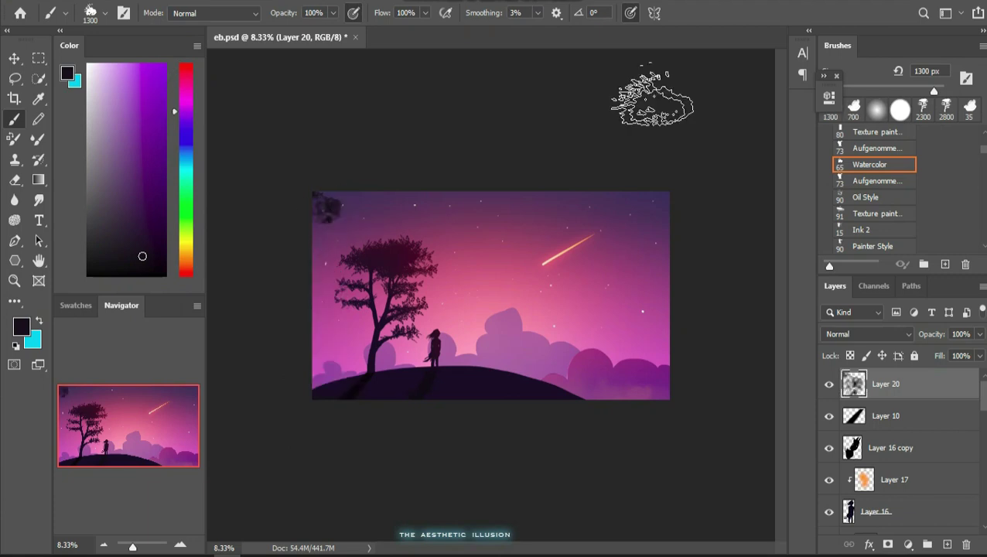
key(ctrl+z)
Paint a soft dark vignette down the left and right edges of the scene with a 1300 px Soft Round Pressure brush
scroll(866, 185, up, 15)
click(859, 133)
drag(297, 190, 311, 411)
drag(695, 159, 674, 410)
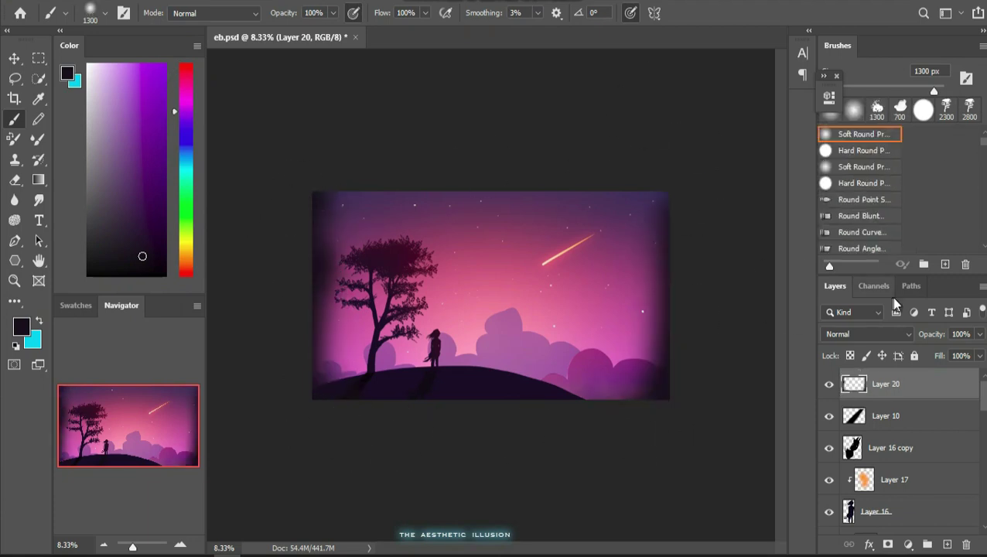
Lower the vignette layer's opacity to 17% and compare the scene with and without it
click(979, 334)
drag(977, 351, 923, 352)
click(829, 384)
click(829, 384)
Stamp all visible layers into a new merged layer and open it in the Camera Raw Filter
key(ctrl+y)
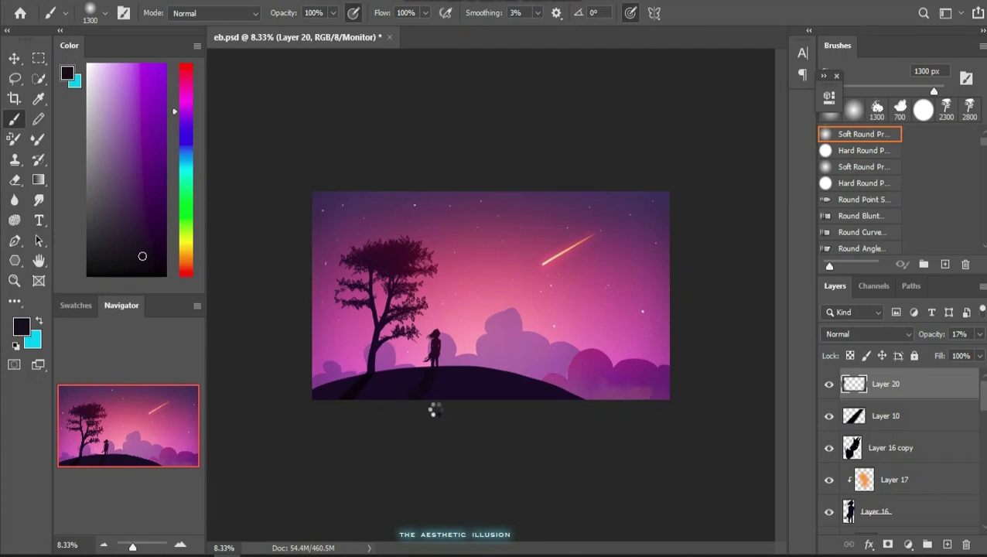
key(ctrl+alt+shift+e)
click(307, 1)
click(236, 79)
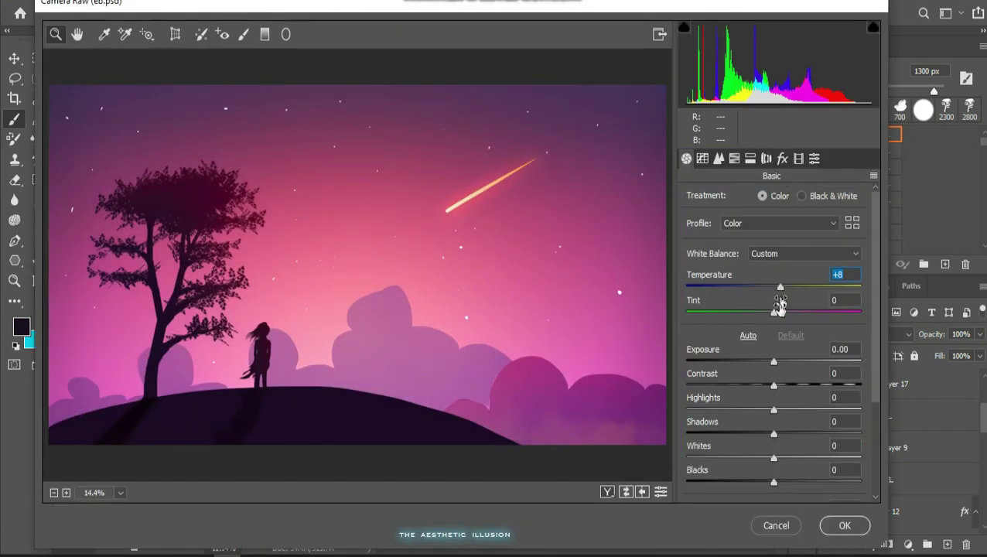
Warm the merged image to temperature +8, adjust its tone and apply a -7 post-crop vignette in Camera Raw
drag(773, 361, 778, 384)
scroll(778, 462, down, 3)
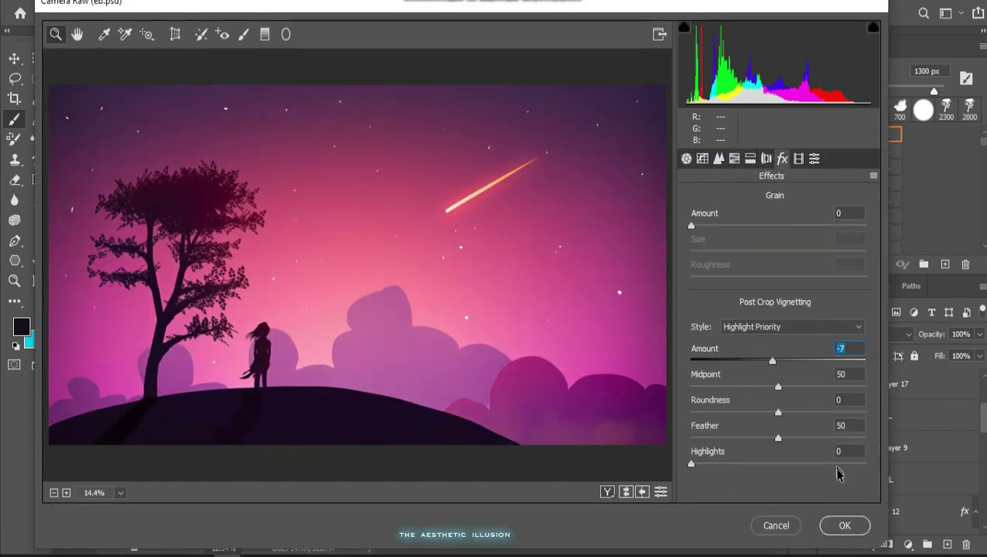
click(845, 525)
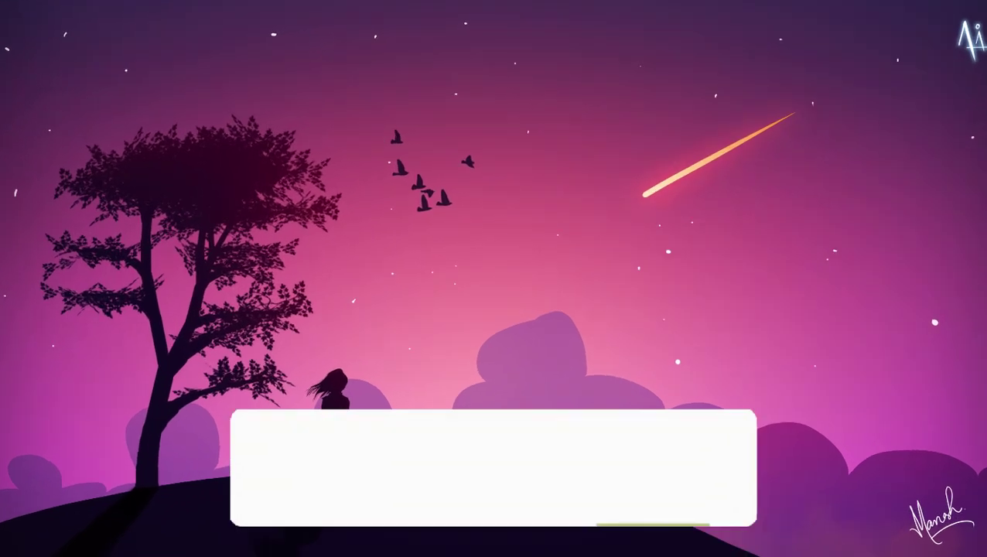